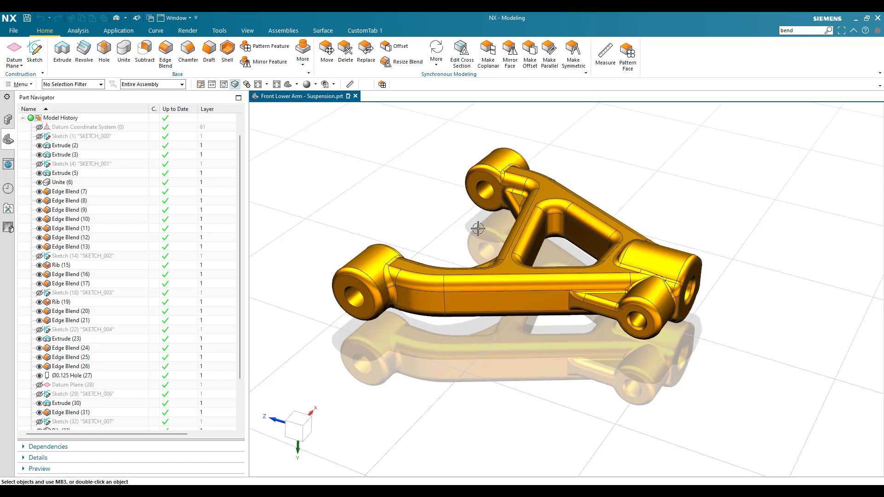
- Create a new inch-unit part named model1.prt from the Model template
mouse_move(457, 230)
middle_mouse_down()
mouse_move(474, 227)
mouse_move(466, 229)
middle_mouse_up()
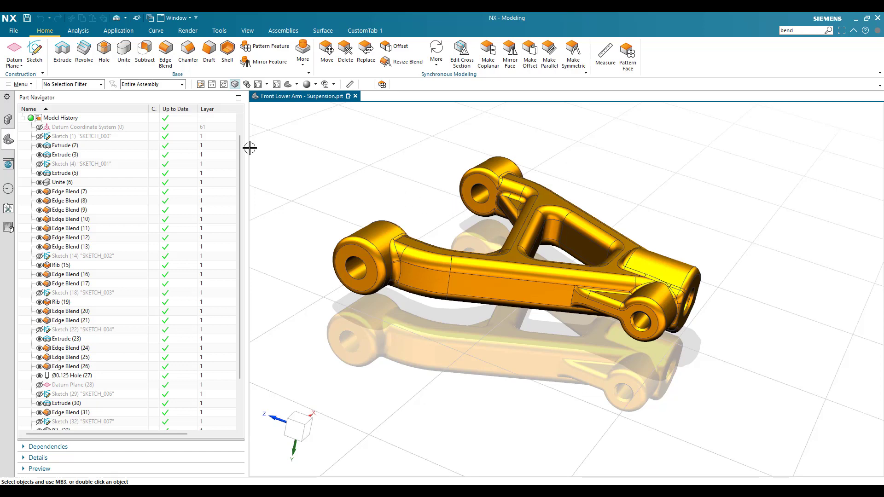
left_click(16, 31)
left_click(25, 50)
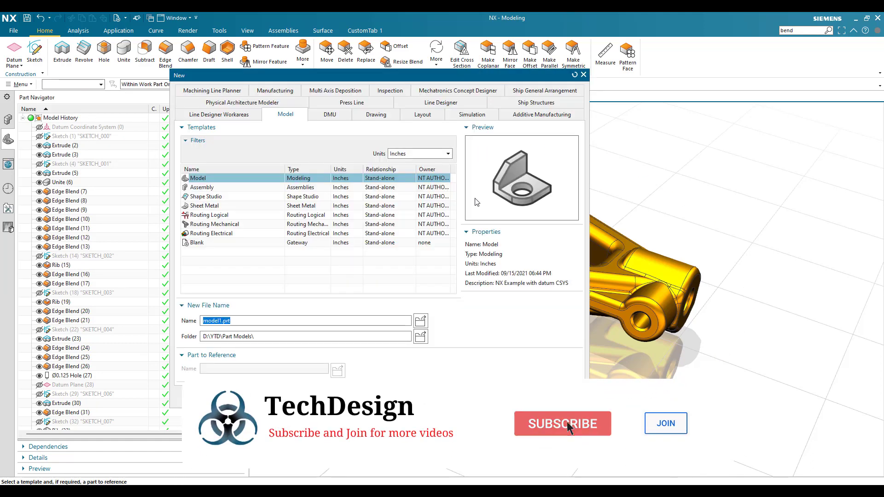
left_click(420, 154)
left_click(414, 171)
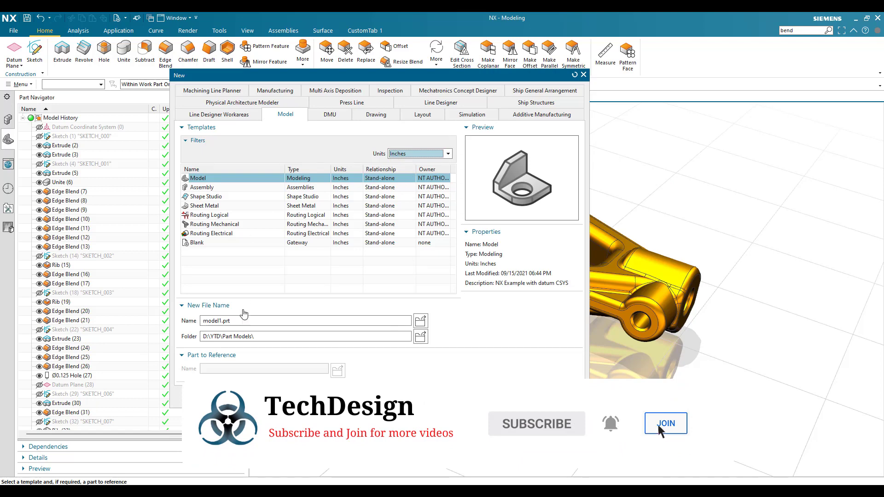
left_click(534, 396)
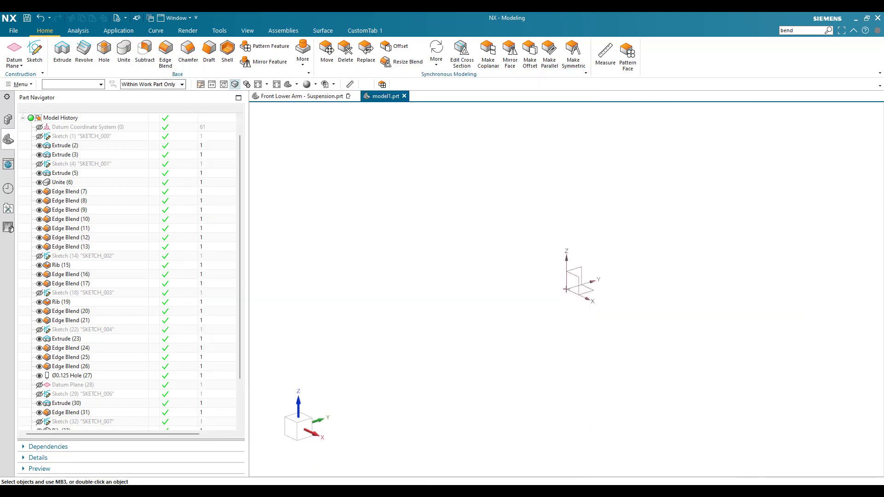
- Sketch a 0.315 in diameter circle centred on the origin in the YZ plane, and finish the sketch
left_click(35, 53)
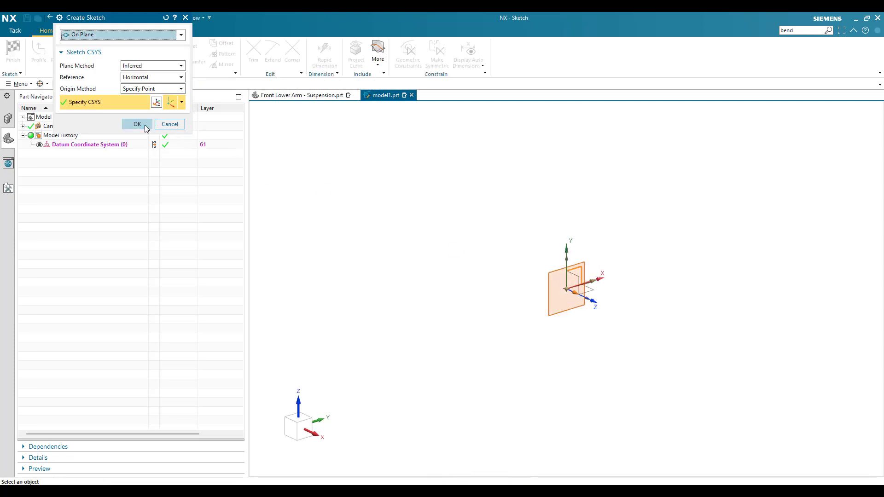
left_click(145, 125)
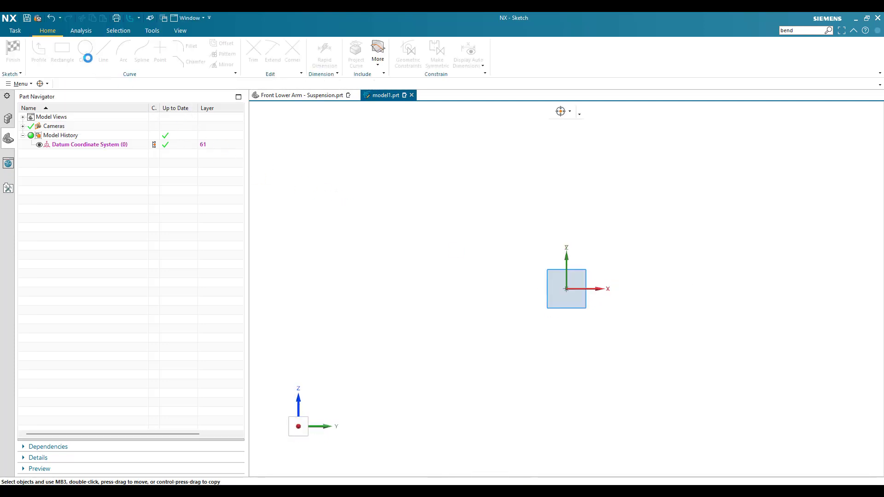
left_click(89, 59)
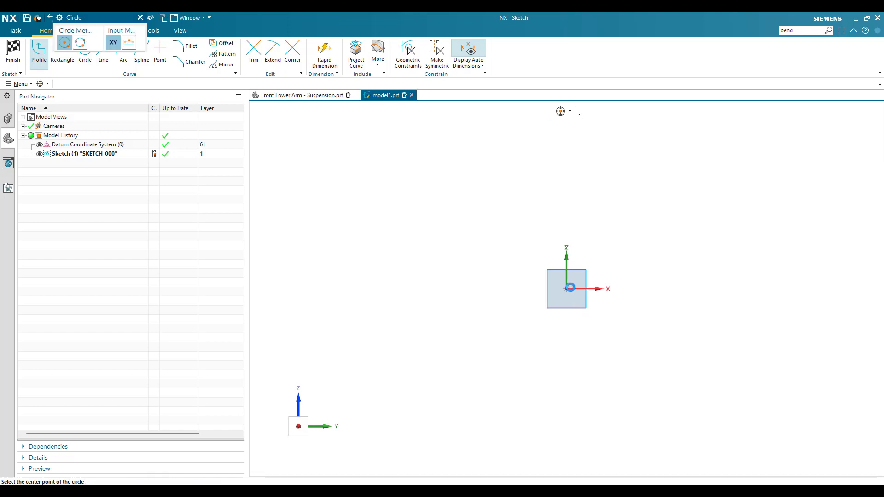
left_click(567, 289)
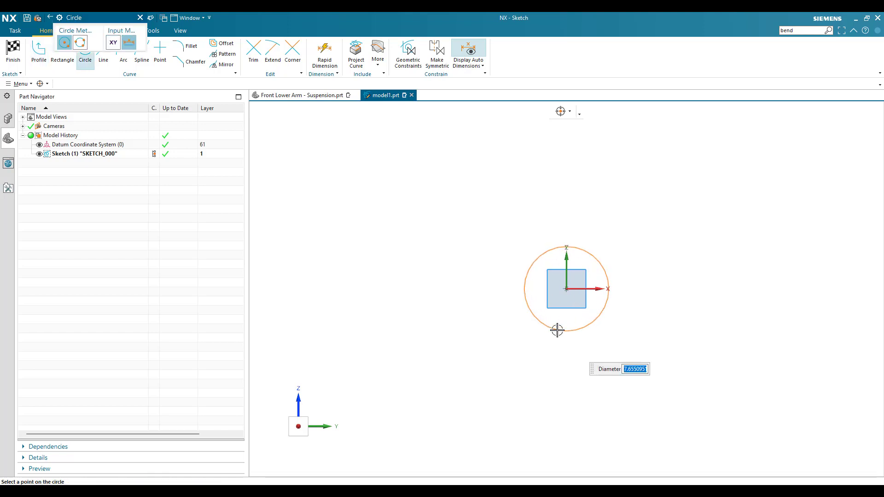
type("0.315")
key("Return")
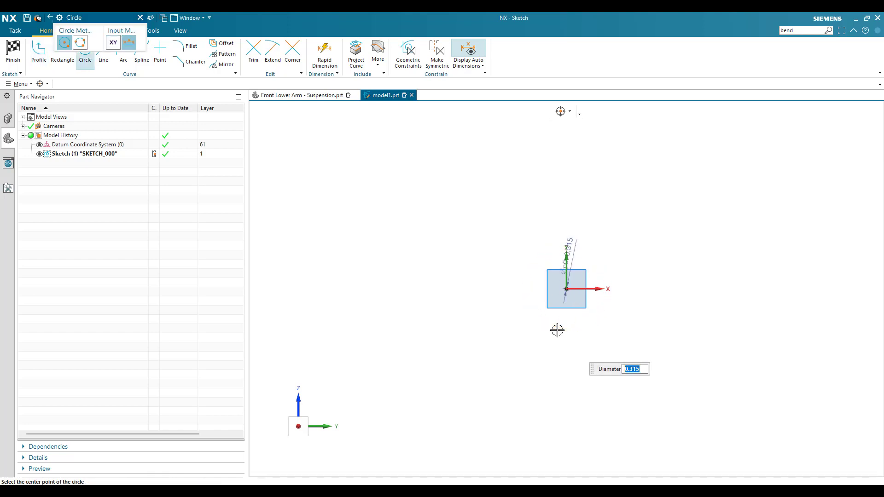
key("Escape")
scroll(552, 357, "up", 5)
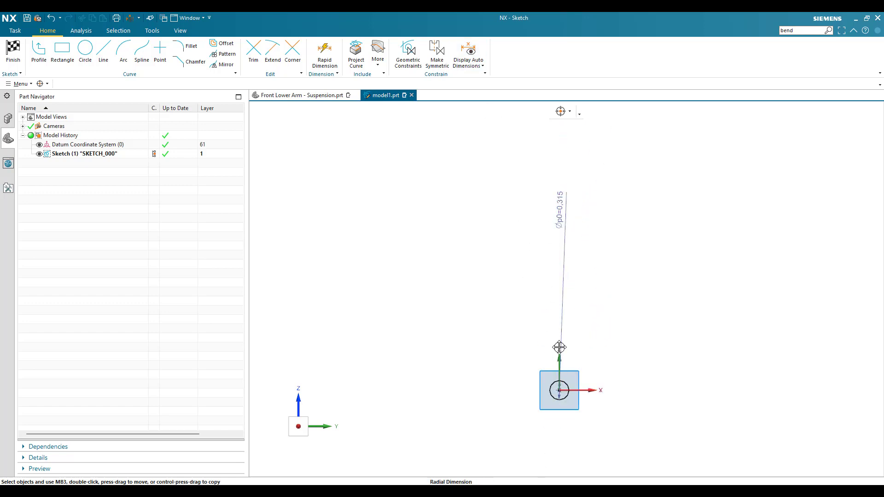
scroll(559, 398, "up", 5)
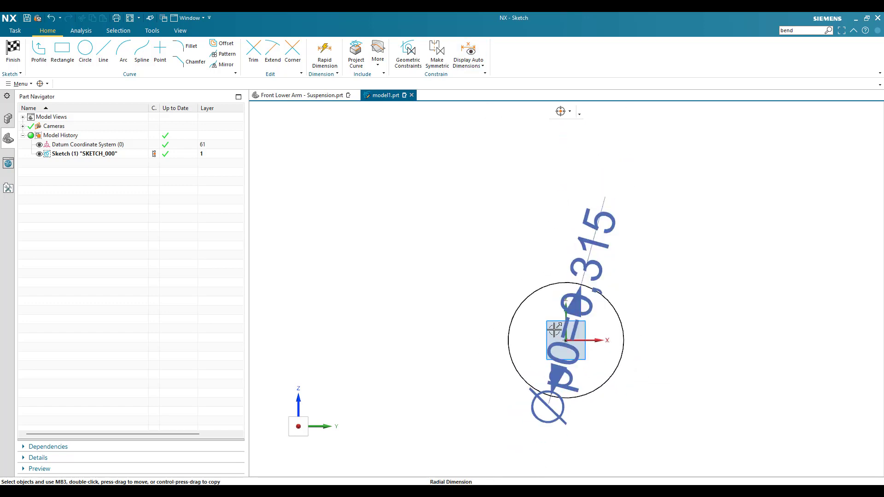
scroll(555, 329, "up", 3)
scroll(381, 198, "down", 3)
scroll(409, 299, "up", 3)
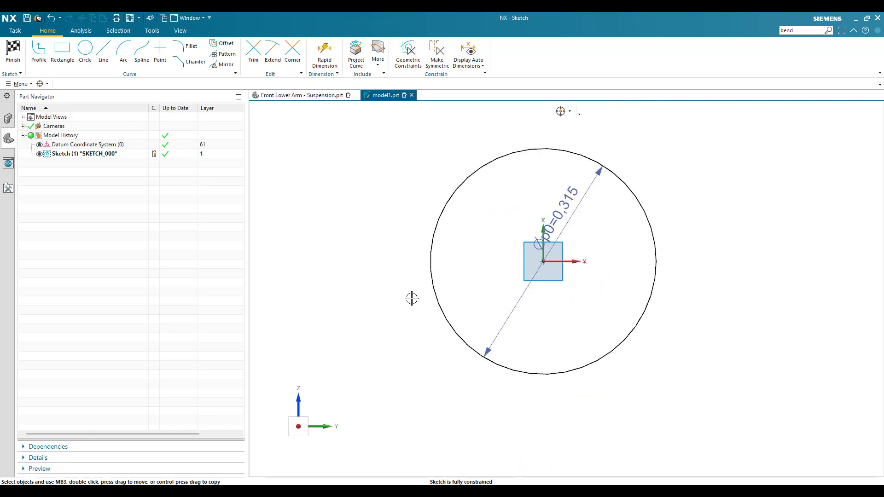
key("ctrl+q")
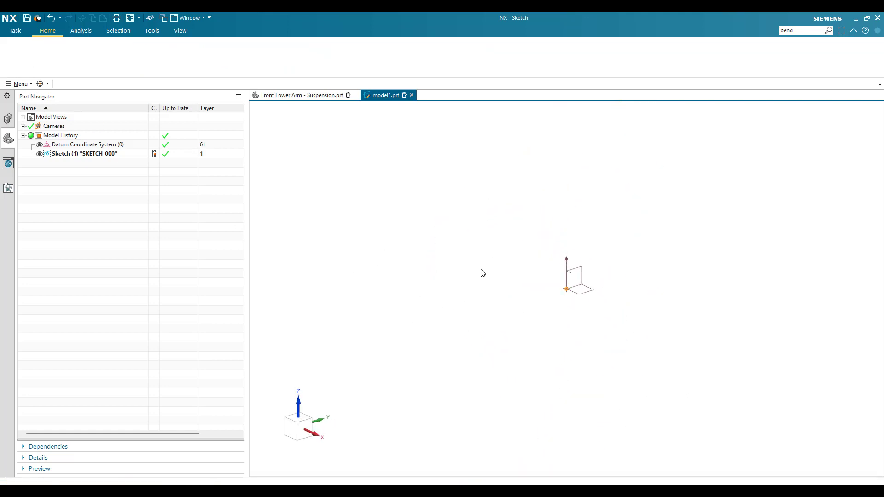
- Extrude the circle sketch from 0 to 0.315 in along the negative X direction as a solid cylinder
scroll(489, 251, "down", 5)
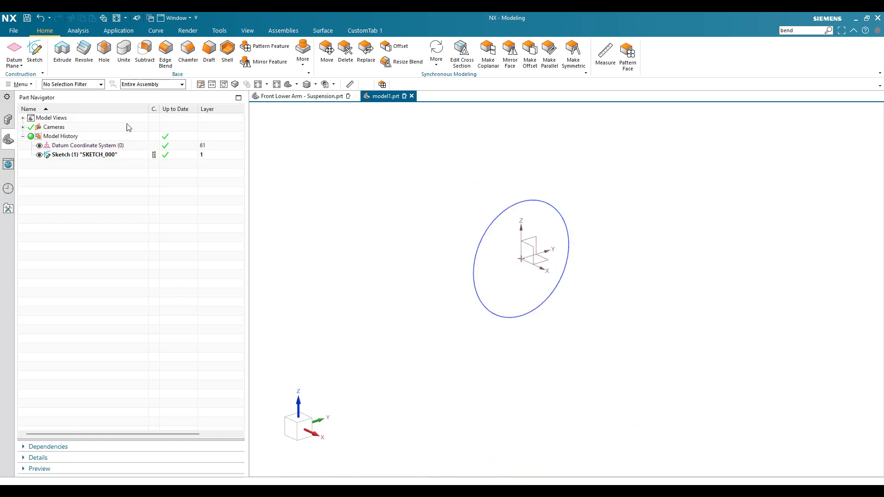
left_click(68, 57)
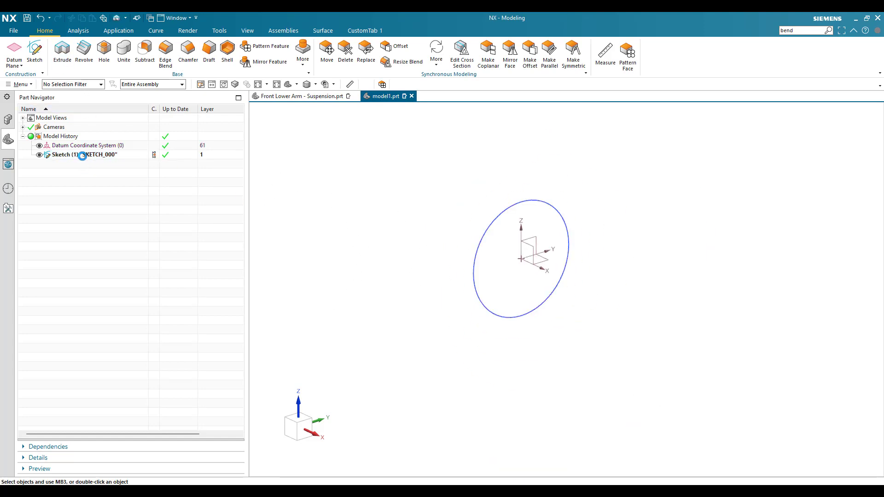
left_click(50, 155)
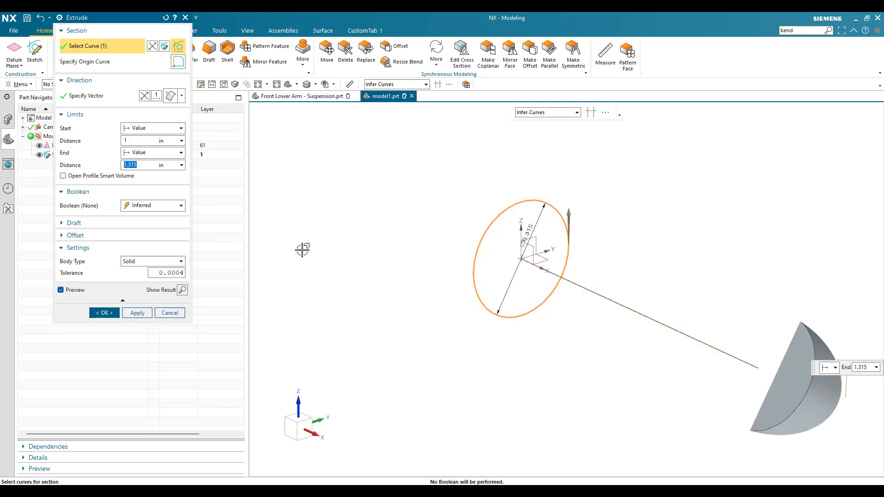
scroll(413, 298, "down", 3)
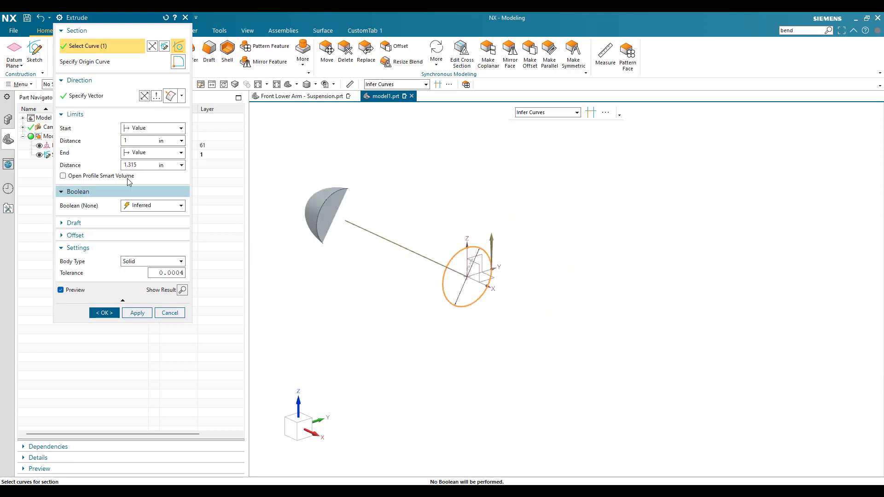
left_click(136, 141)
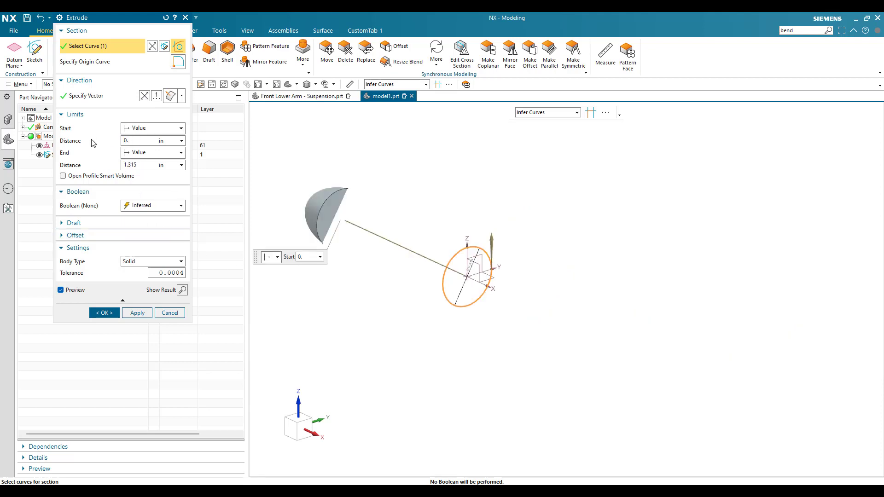
key("Tab")
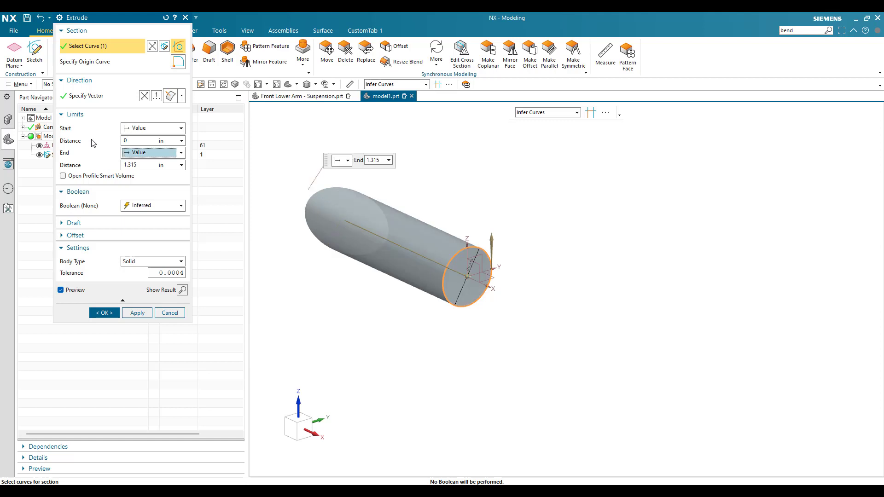
type("0.31")
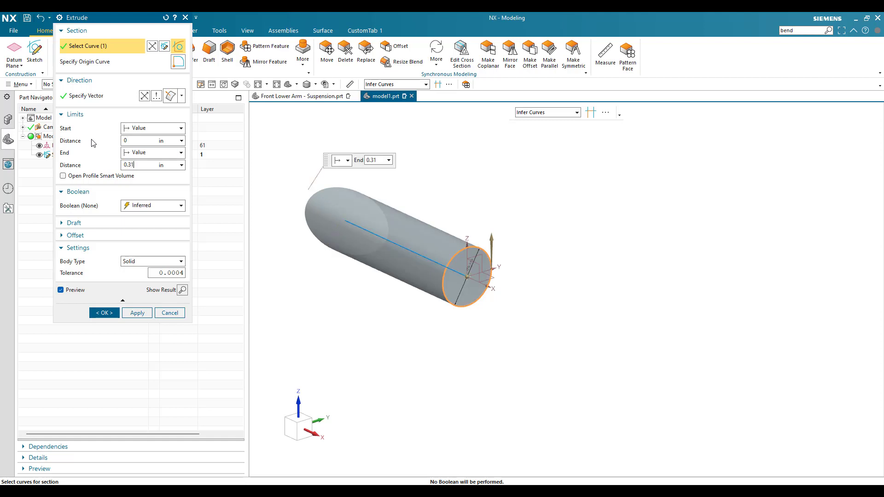
type("5")
key("Return")
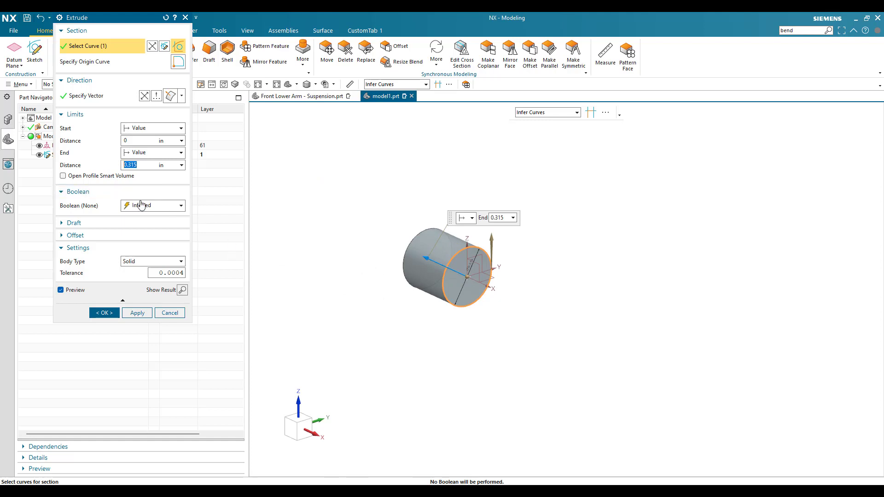
left_click(104, 313)
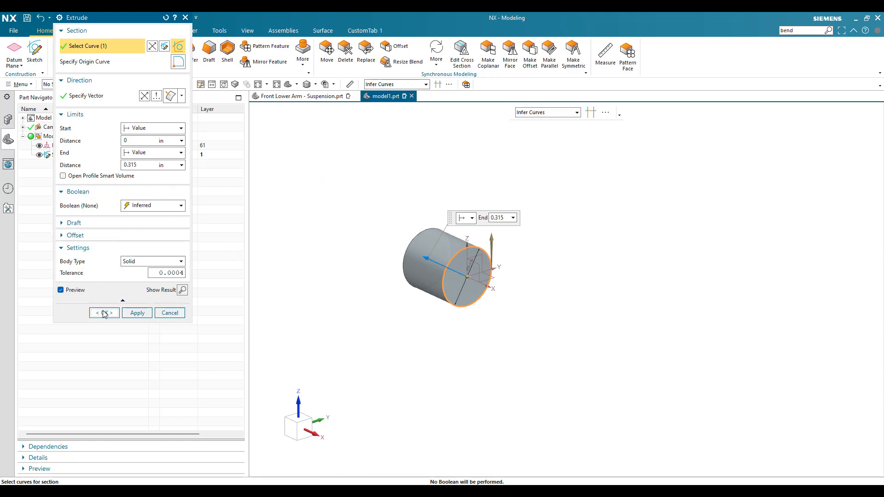
- Extrude the same circle sketch in the positive X direction from 1 in to 1.315 in as a second, separate cylinder
scroll(430, 195, "up", 2)
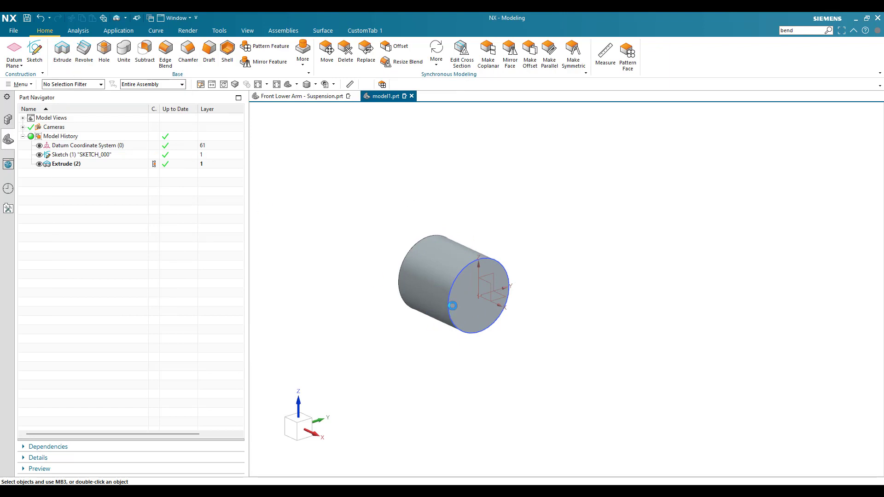
key("x")
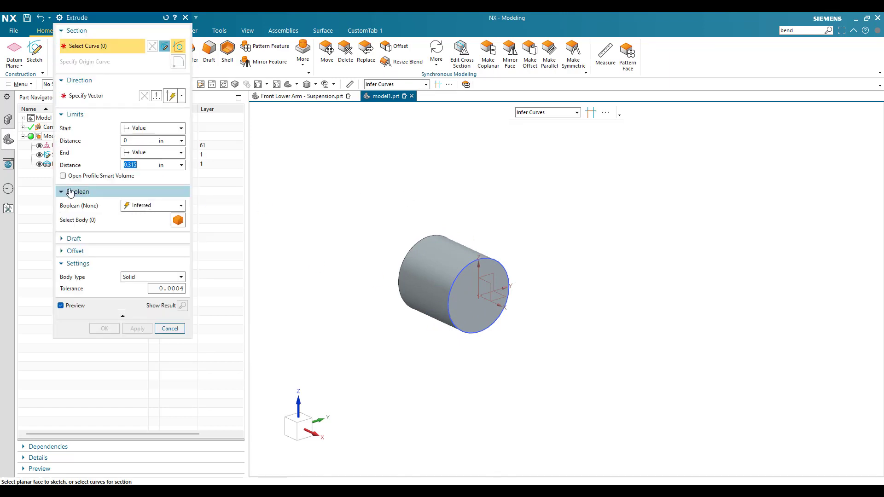
left_click(46, 155)
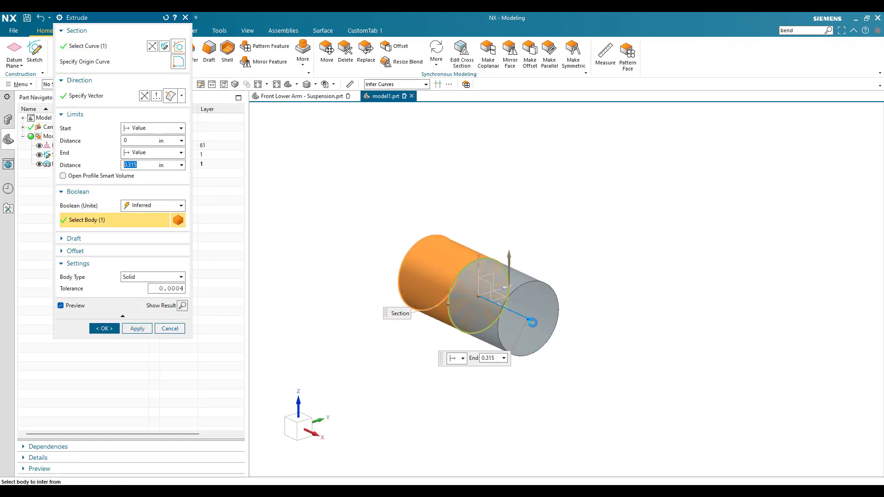
mouse_move(655, 403)
left_mouse_down()
mouse_move(669, 413)
mouse_move(661, 396)
left_mouse_up()
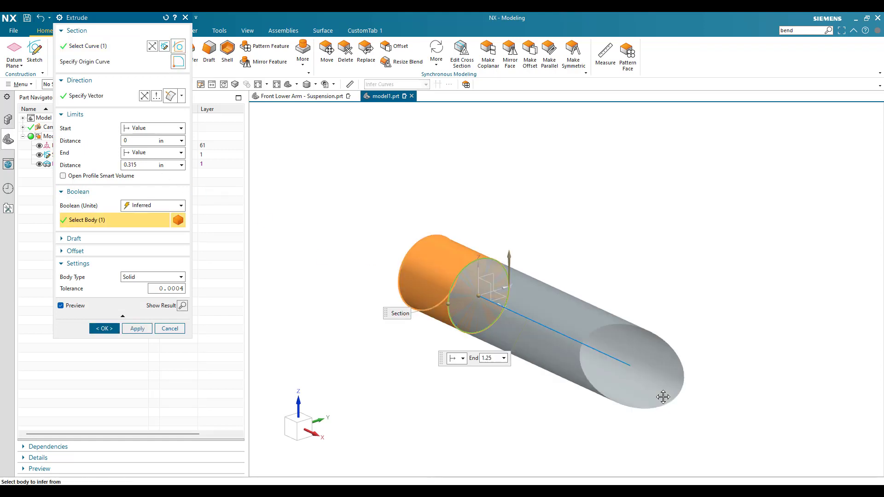
left_click(141, 140)
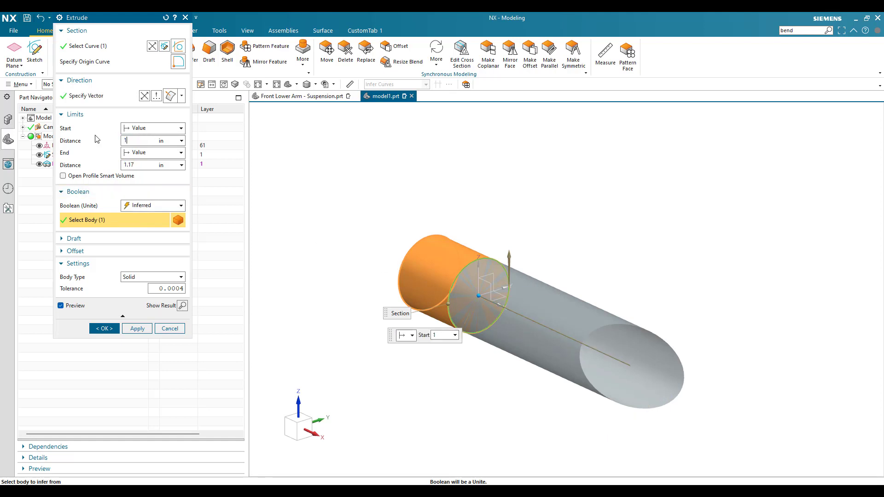
key("Tab")
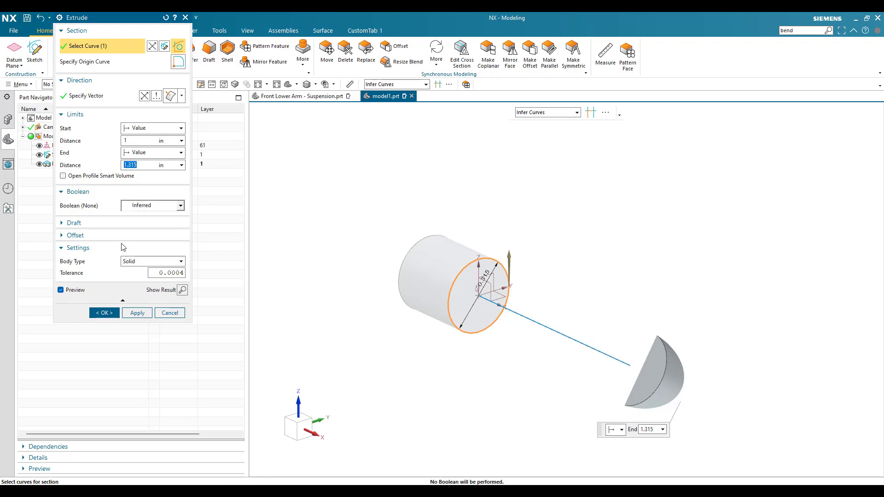
left_click(106, 313)
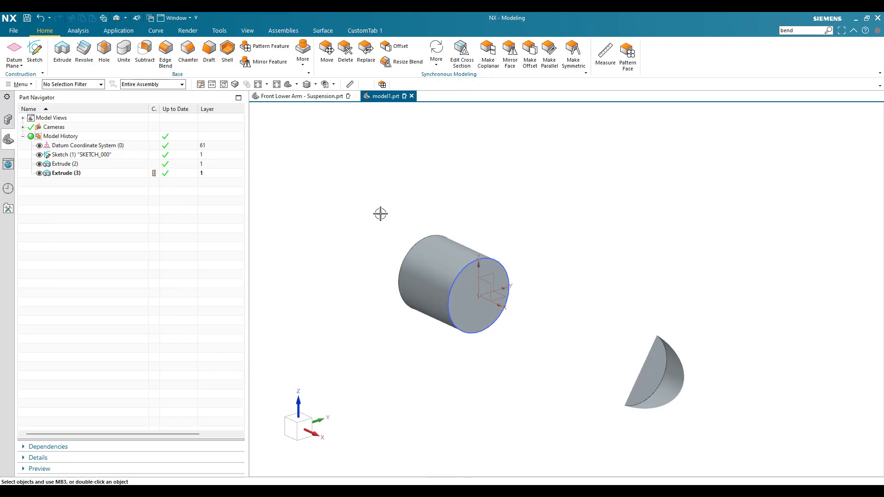
- Create a new sketch on the XY plane of the datum coordinate system and leave the Profile command
key("ctrl+f")
scroll(511, 219, "down", 4)
scroll(511, 218, "up", 1)
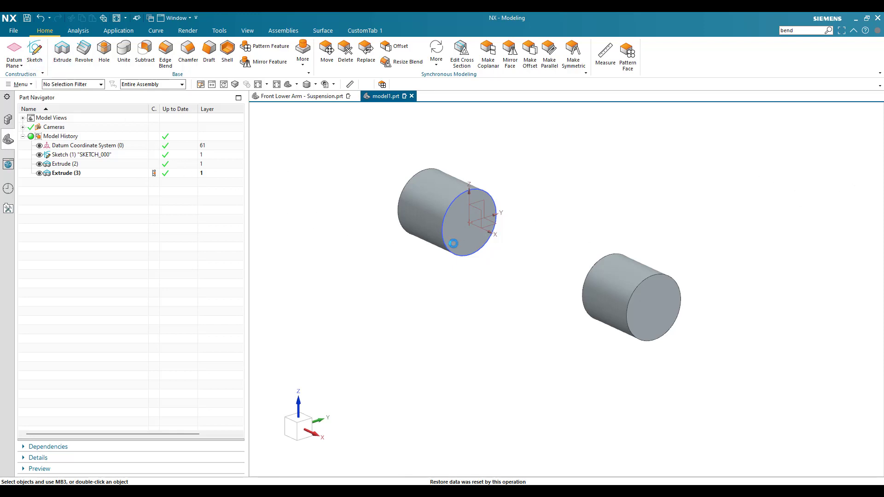
double_click(492, 227)
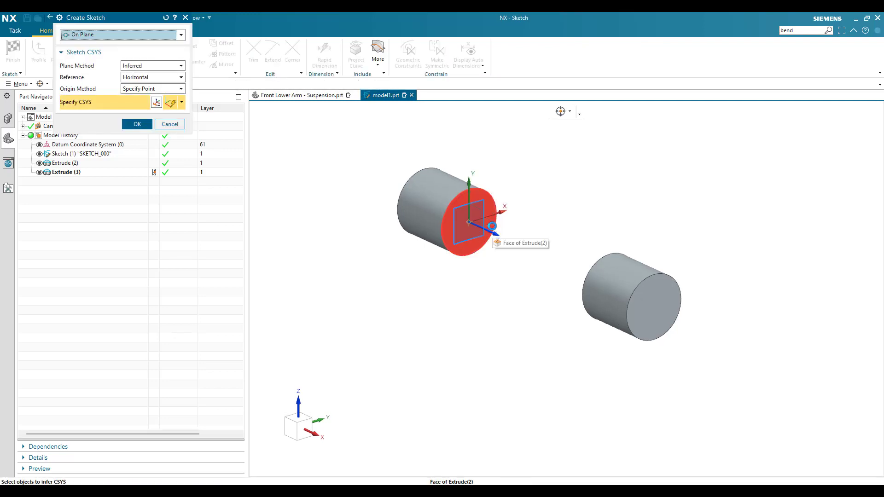
left_click(485, 223)
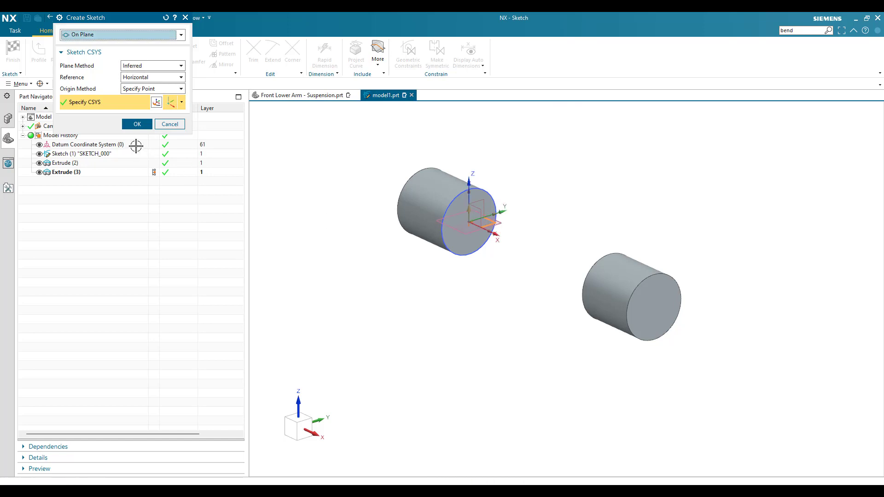
left_click(141, 128)
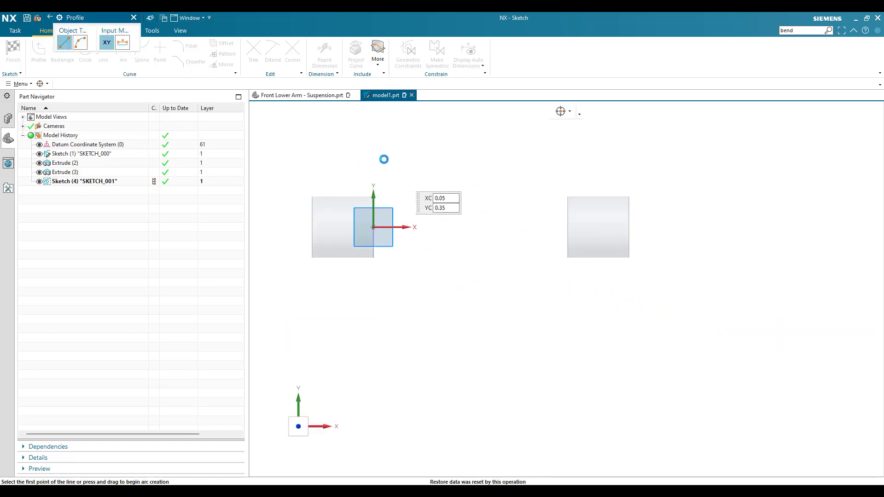
key("Escape")
- Sketch a rectangle about 0.23 in wide and 0.29 in high, extending from the sketch origin down and toward negative X
left_click(65, 53)
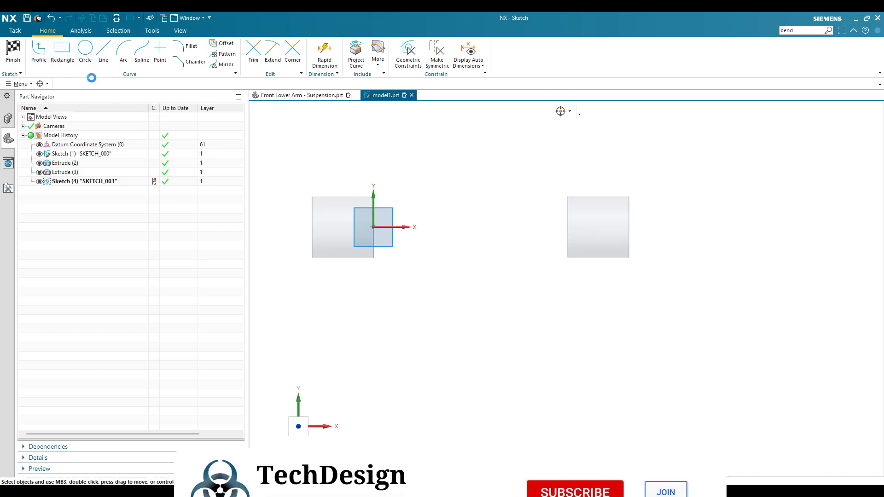
scroll(436, 270, "down", 2)
scroll(392, 296, "up", 4)
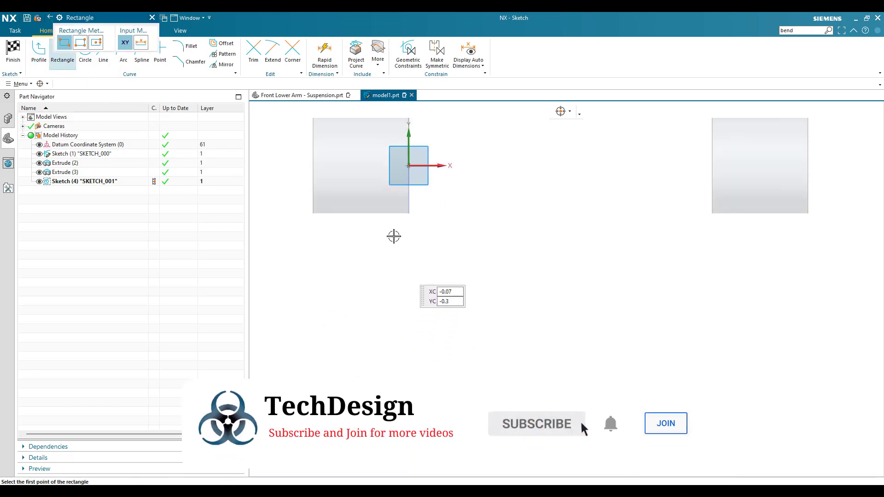
left_click(409, 165)
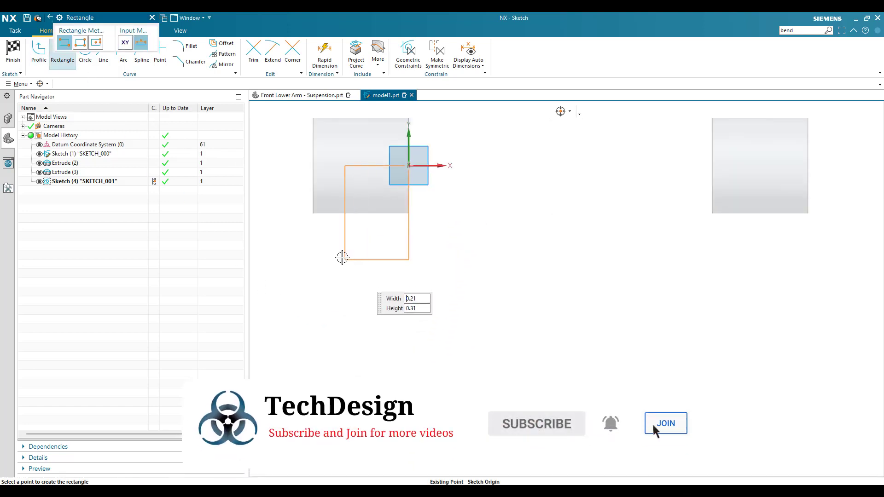
left_click(339, 254)
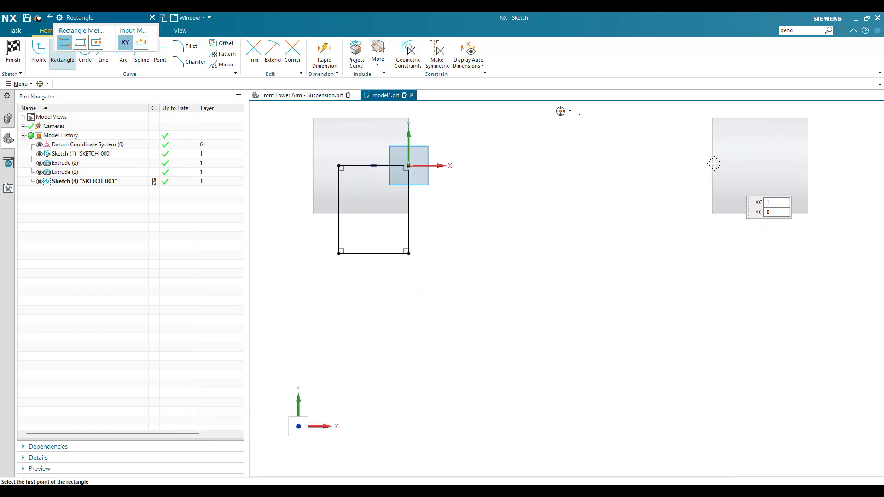
- Sketch a second rectangle about 0.21 by 0.4 in, extending down and outward from the centre of the second cylinder's inner face
middle_click_drag(715, 165, 721, 172)
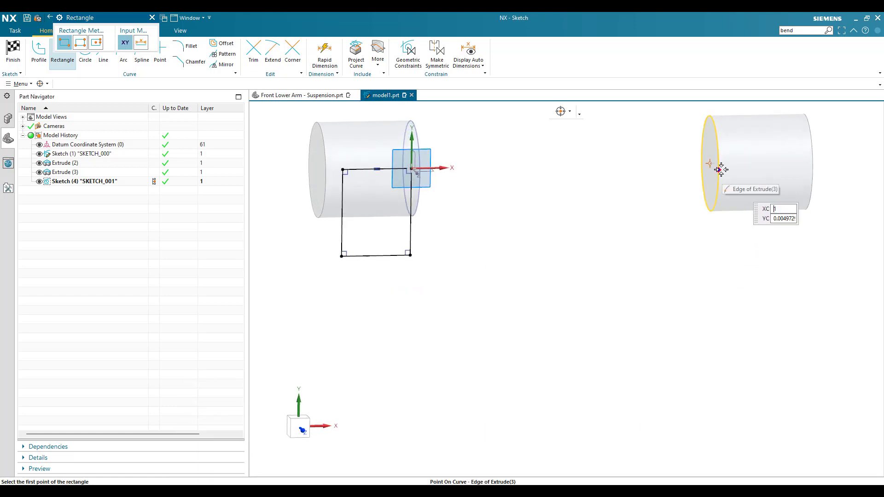
left_click(710, 163)
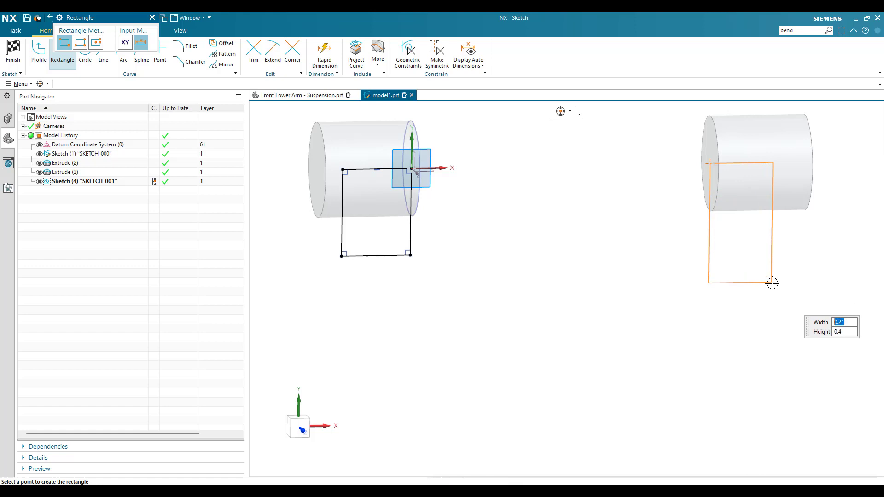
left_click(757, 280)
key("F8")
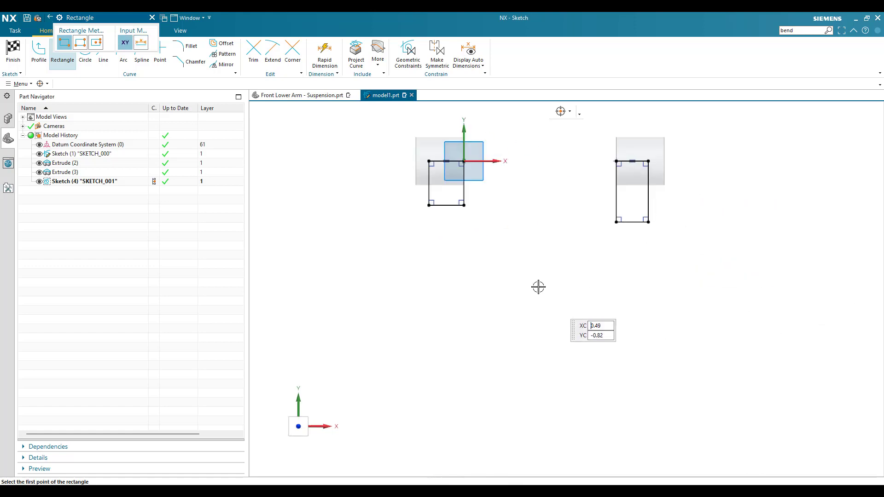
- Sketch a third rectangle about 0.35 by 0.4 in, below and between the two boss rectangles, and leave the Rectangle command
left_click(522, 299)
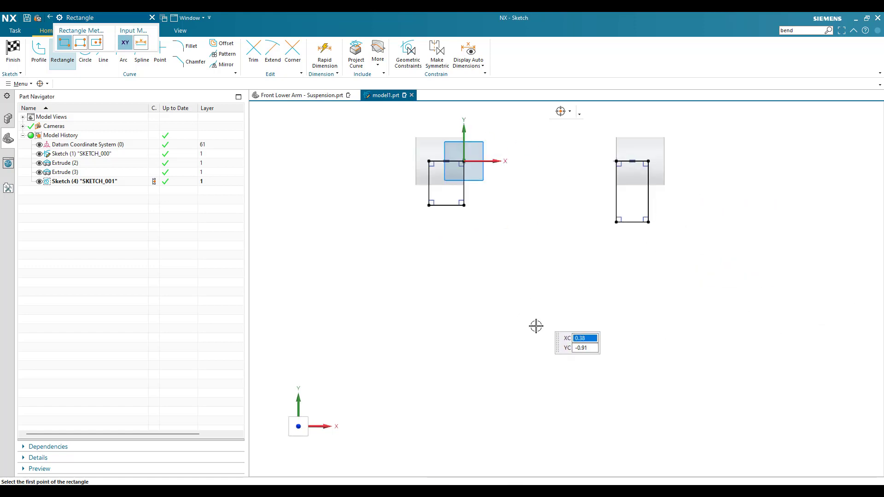
left_click(575, 361)
key("Escape")
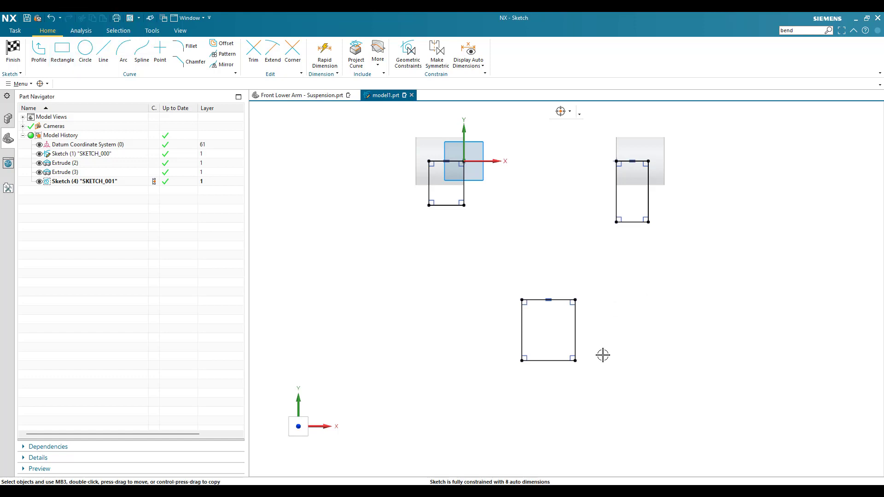
- Align the inner lower corners of the two boss rectangles horizontally with a geometric constraint
scroll(515, 240, "up", 2)
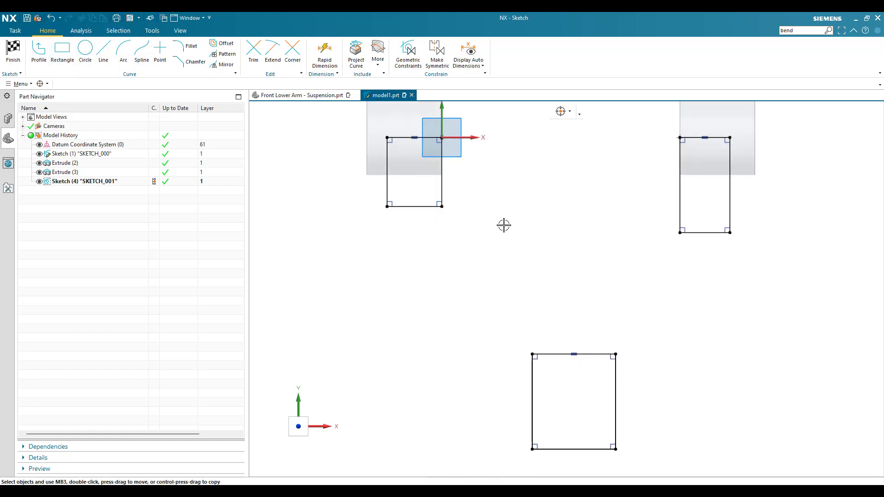
key("c")
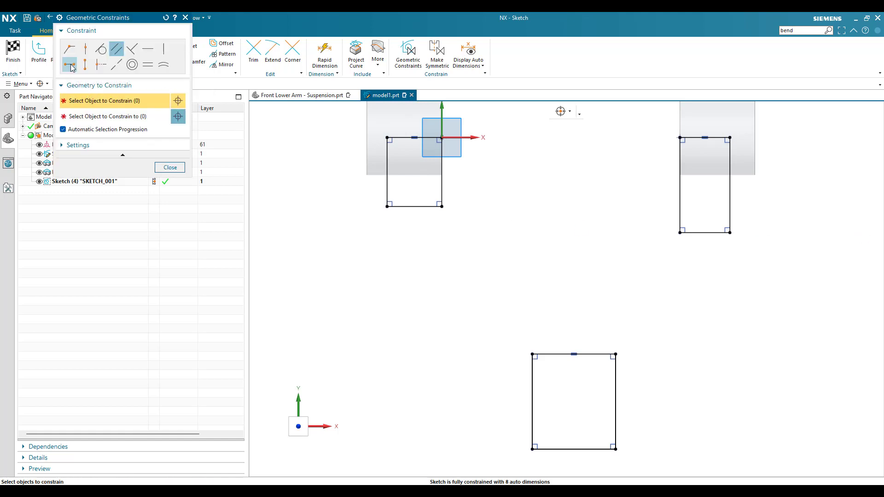
left_click(440, 207)
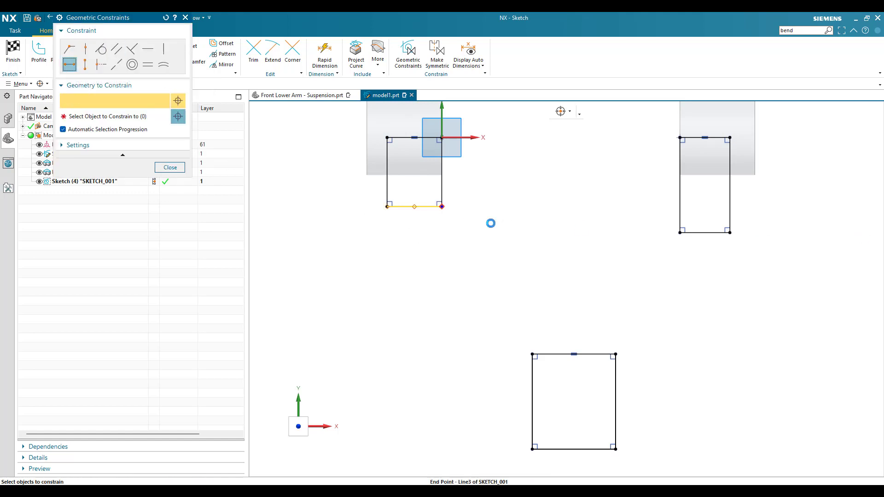
left_click(681, 232)
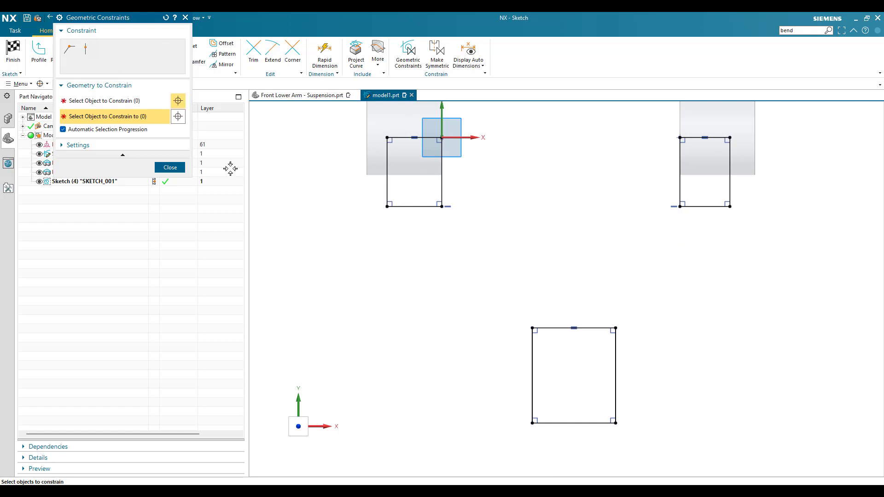
left_click(170, 167)
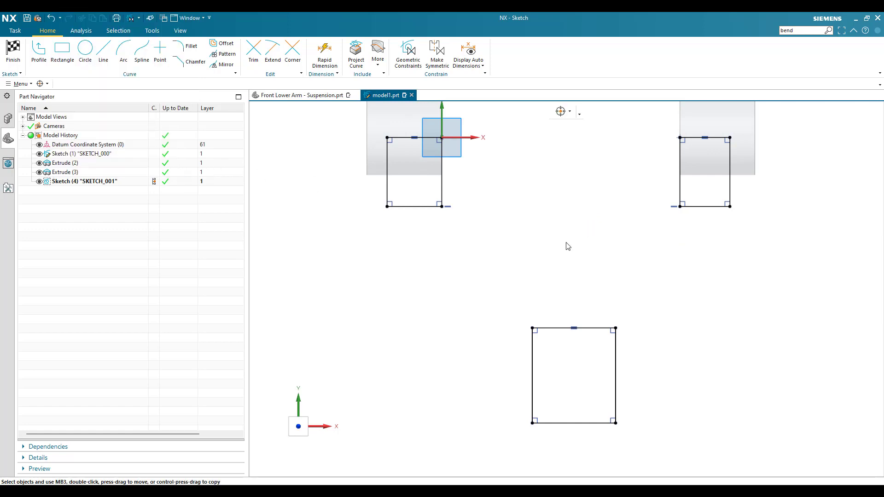
- Dimension the top edge of the rectangle at the origin and set its width to 0.2 in
scroll(498, 281, "down", 2)
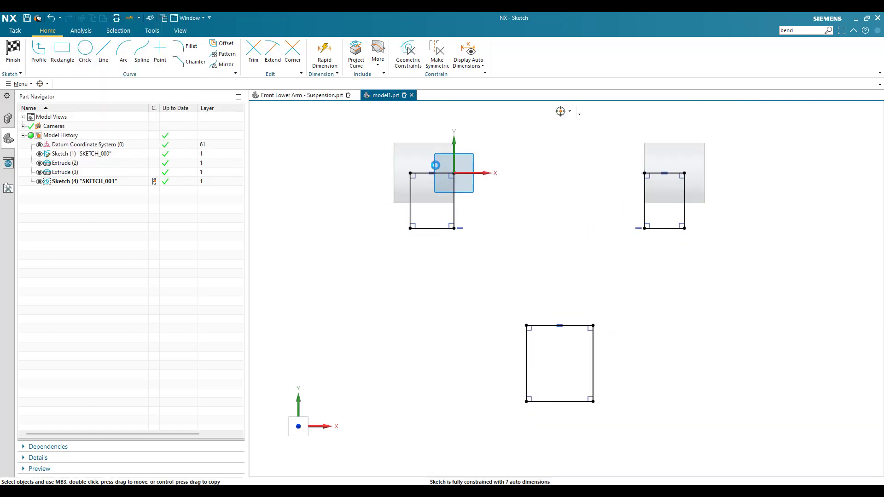
key("d")
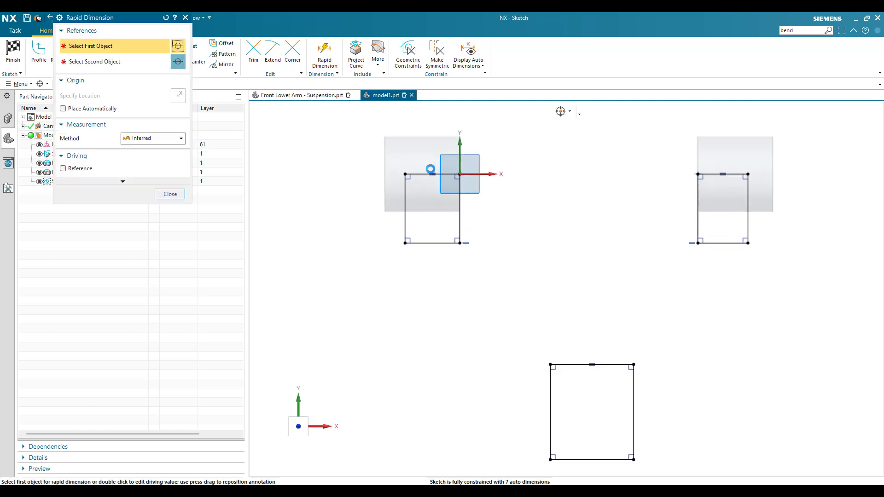
scroll(429, 169, "up", 3)
left_click(430, 176)
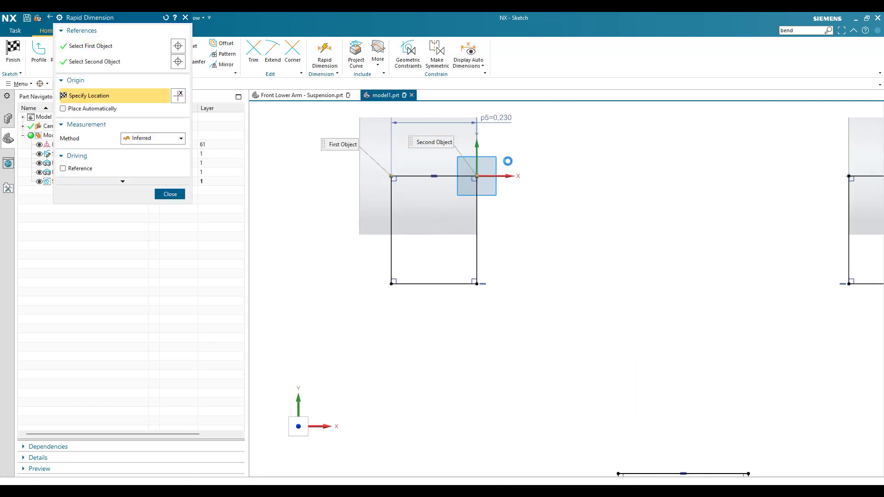
left_click(496, 118)
type("0.2")
key("Return")
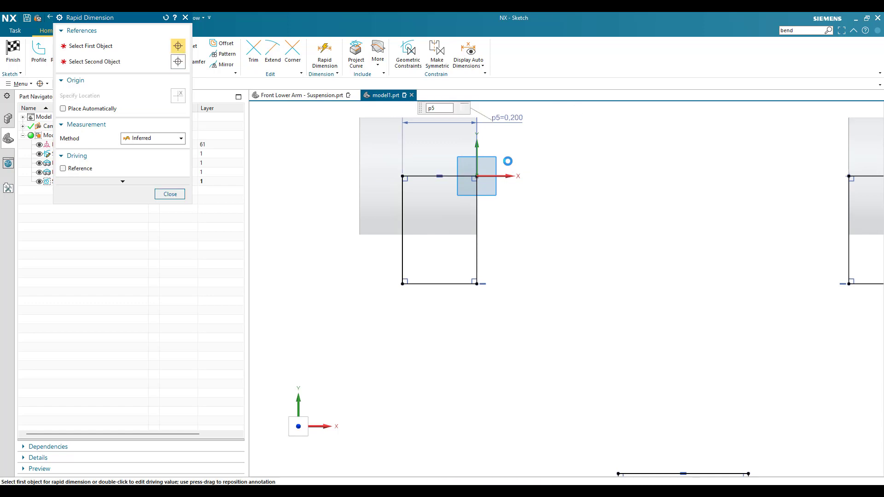
- Dimension the top edge of the second boss rectangle and set its width to 0.2 in
scroll(508, 162, "down", 3)
scroll(724, 151, "up", 3)
left_click(701, 187)
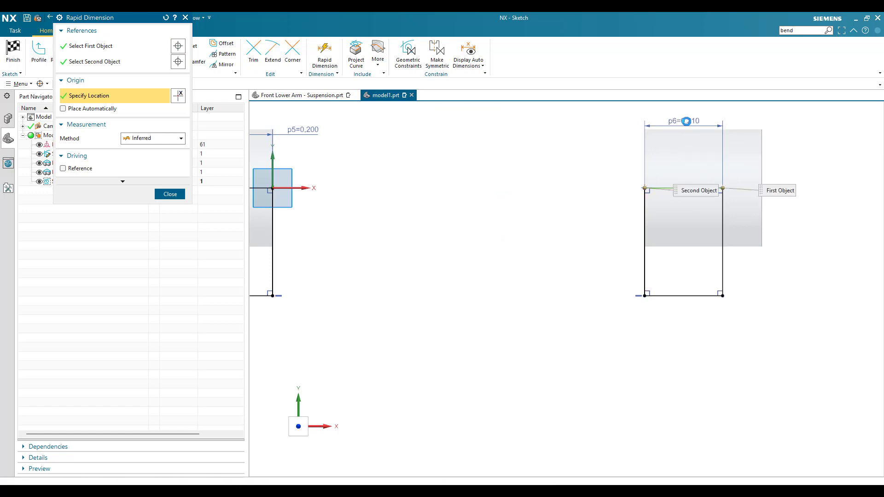
left_click(686, 122)
type("0.2")
key("Return")
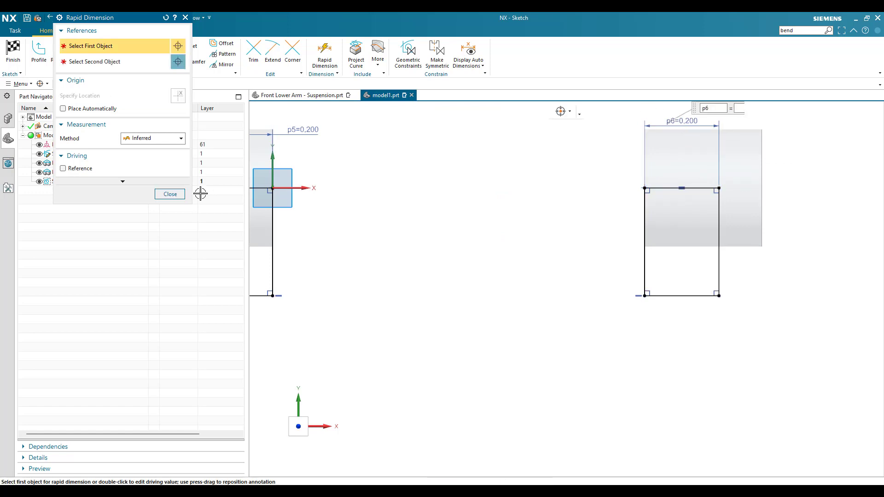
- Dimension the vertical side of the rectangle at the origin and set its height to 0.315 in
left_click(270, 279)
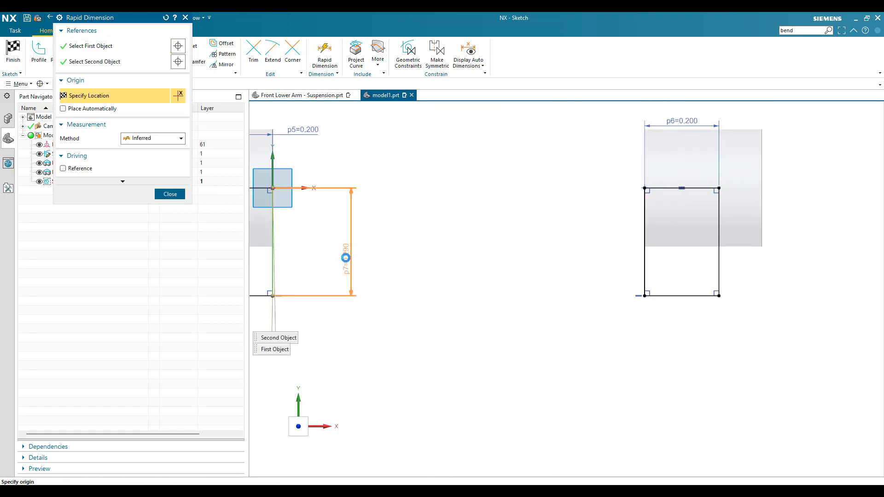
left_click(345, 258)
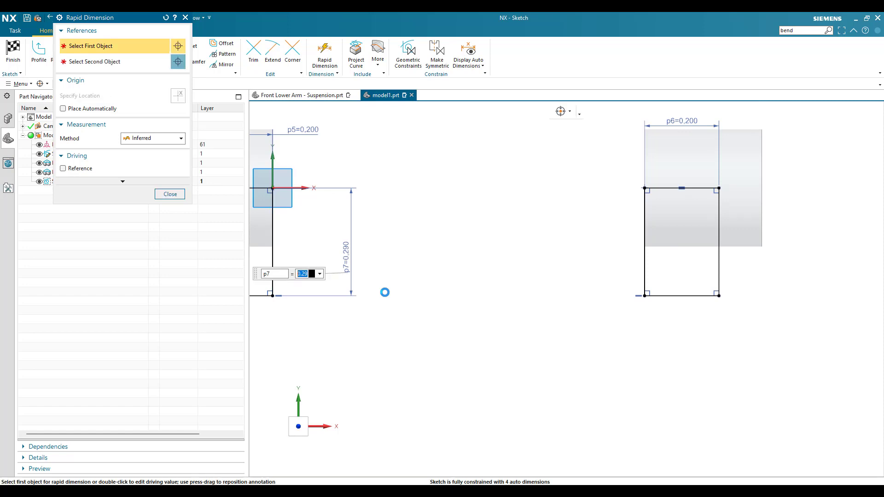
type("0.315")
key("Return")
key("Escape")
- Dimension the vertical side of the separate lower rectangle and set its height to 0.5 in
scroll(548, 278, "down", 5)
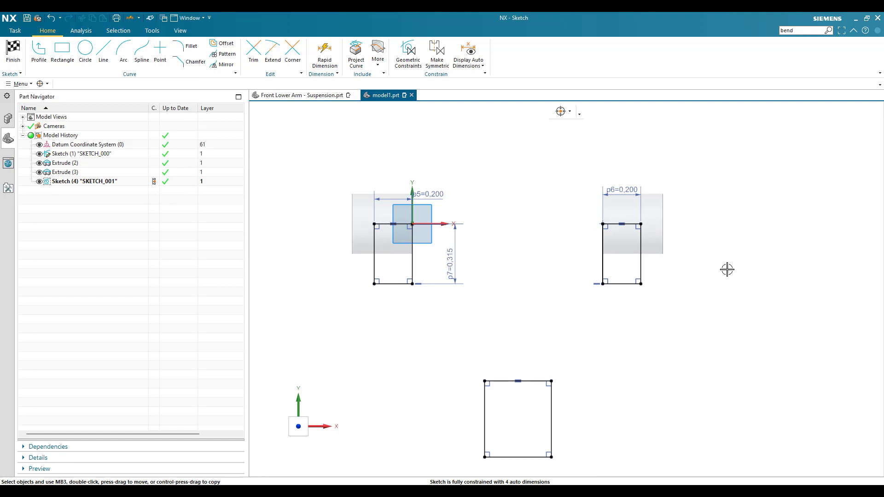
scroll(538, 319, "up", 3)
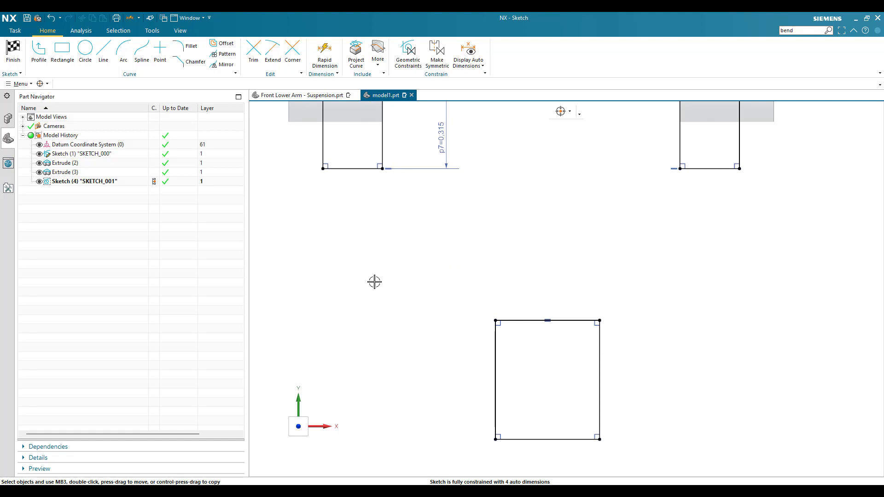
key("d")
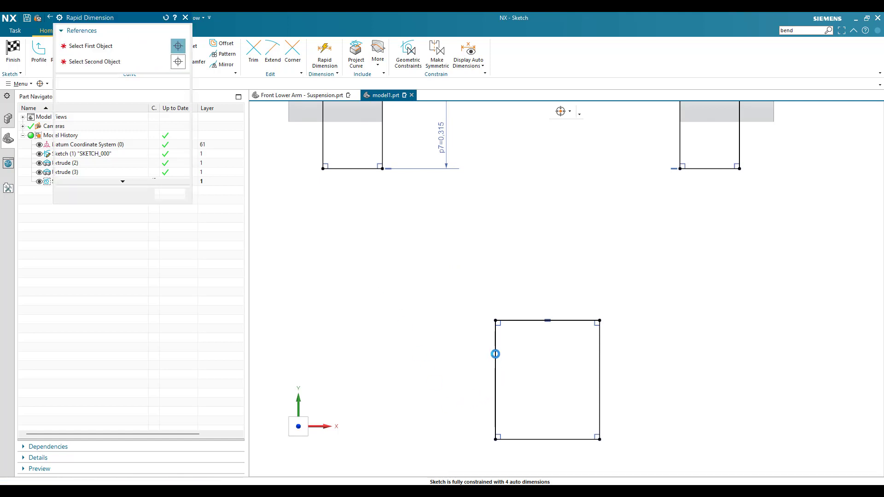
left_click(495, 352)
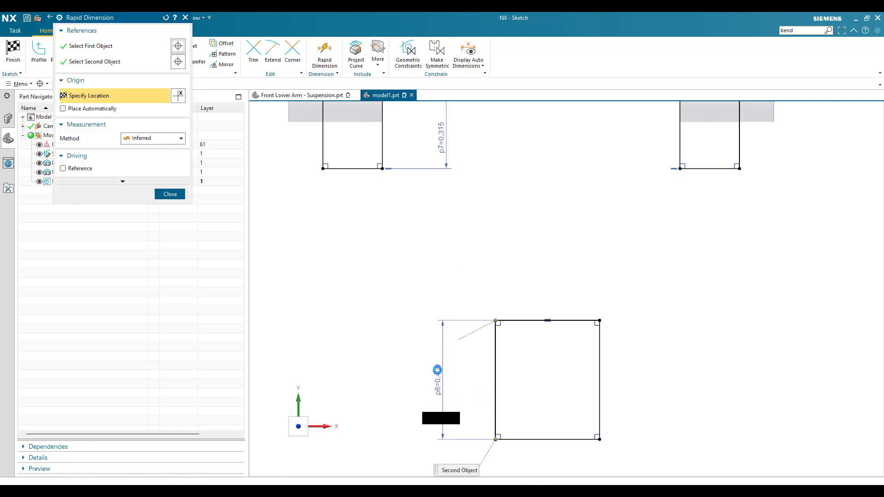
left_click(437, 370)
double_click(437, 370)
type("0.5")
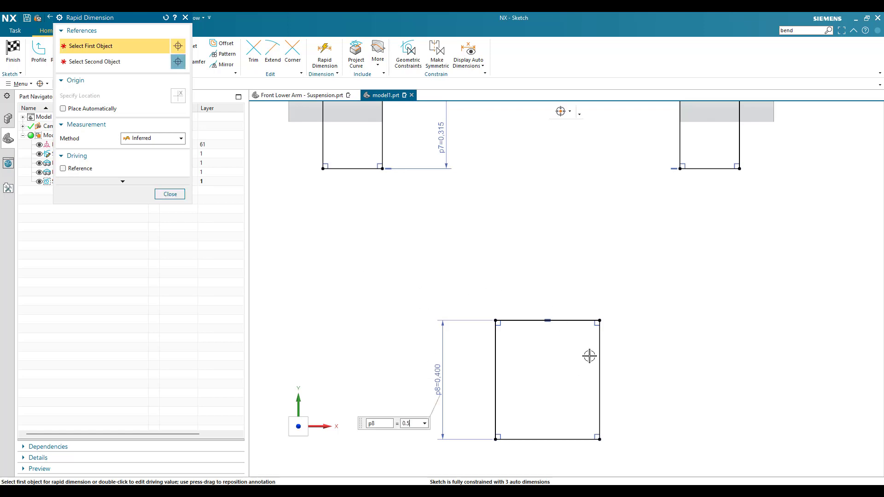
- Dimension the top edge of the lower rectangle, set its width to 0.375 in, and leave the dimension command
left_click(566, 321)
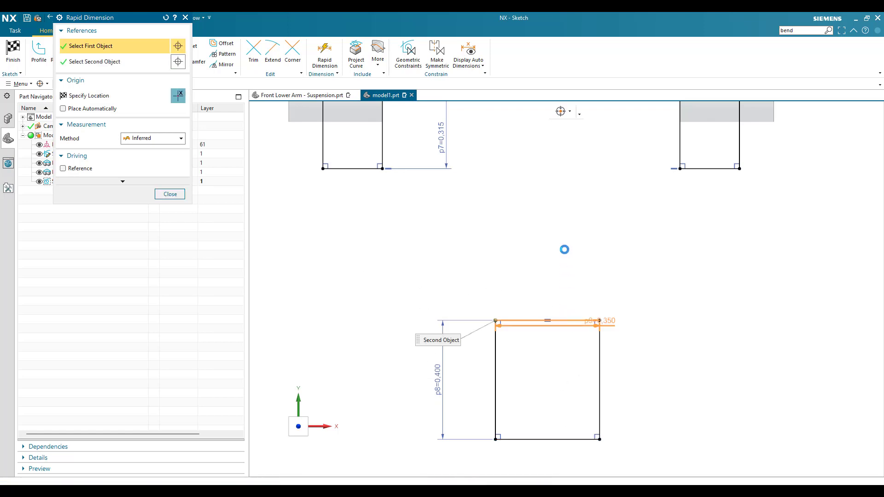
left_click(552, 459)
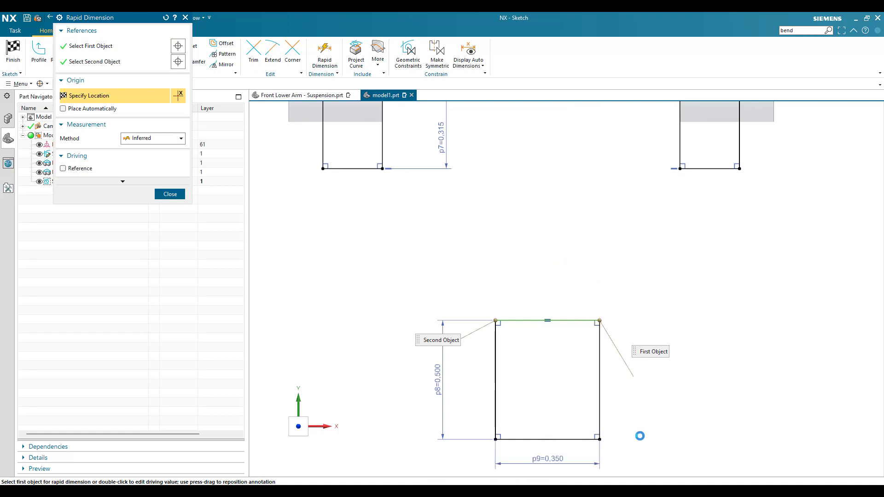
key("Return")
type("0,375")
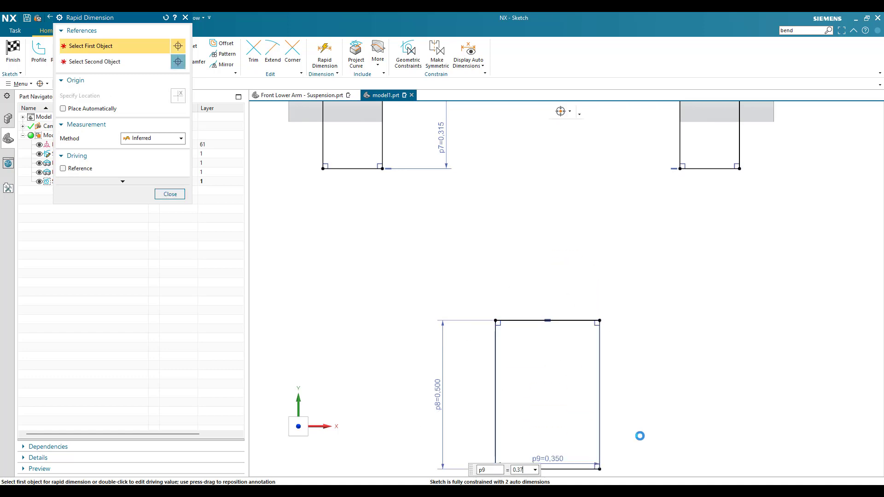
key("Return")
key("Escape")
- Set the horizontal distance from the lower rectangle's bottom edge midpoint to the second cylinder's outer end face to 0.742 in
scroll(498, 232, "down", 4)
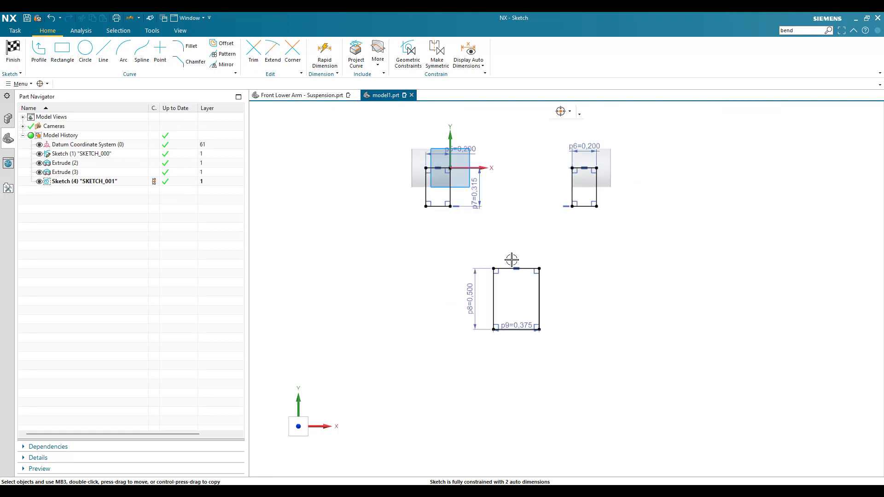
key("d")
left_click(516, 330)
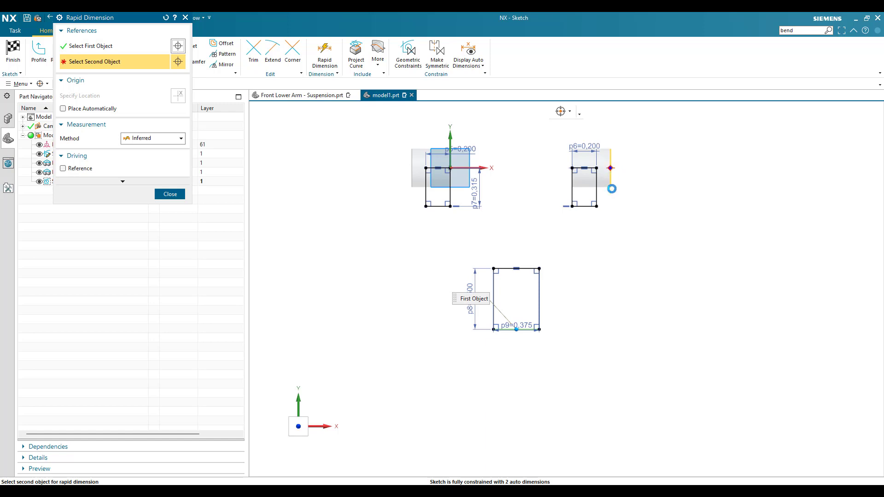
left_click(612, 189)
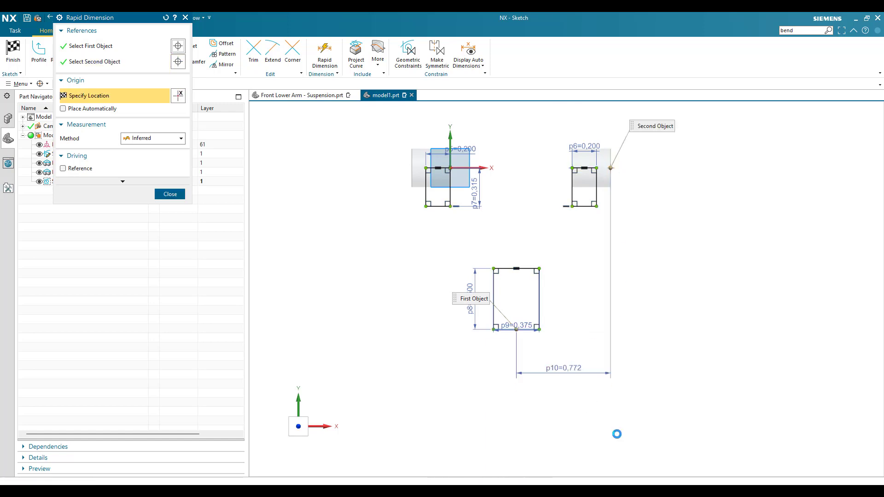
type("0.742")
key("Return")
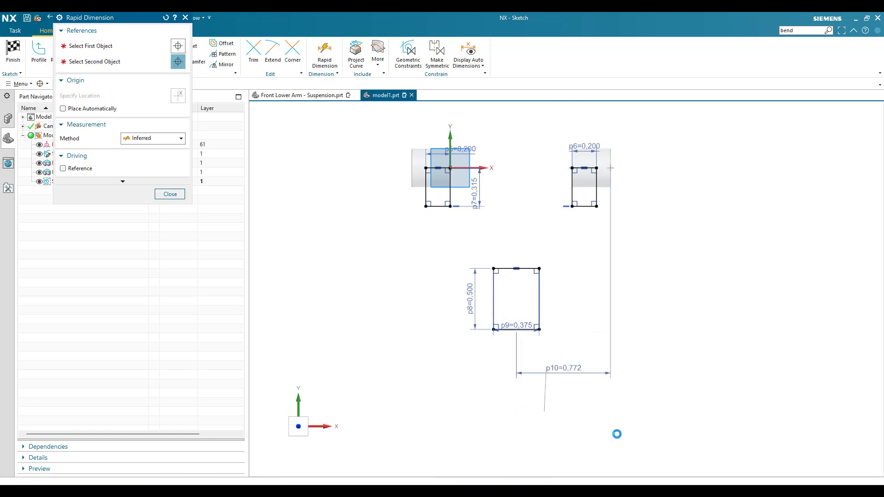
- Set the vertical distance from the lower rectangle's bottom corner to the top corner of the second boss rectangle to 1.5 in
left_click(543, 329)
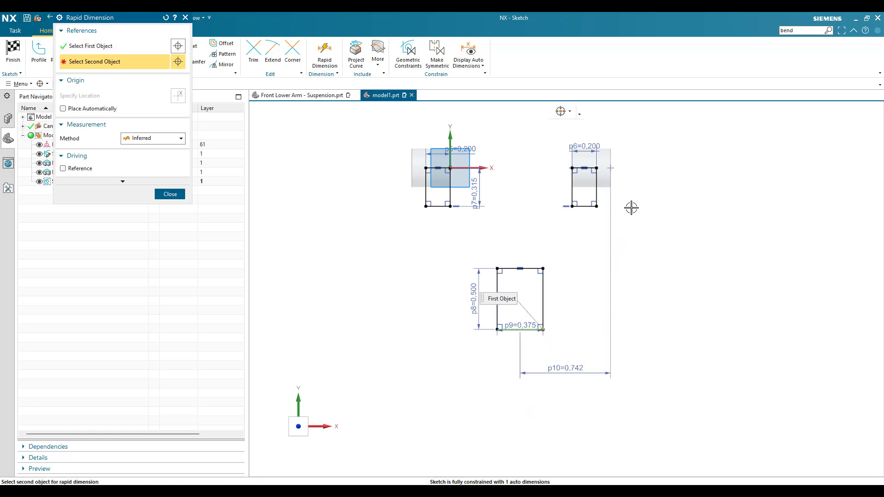
left_click(611, 167)
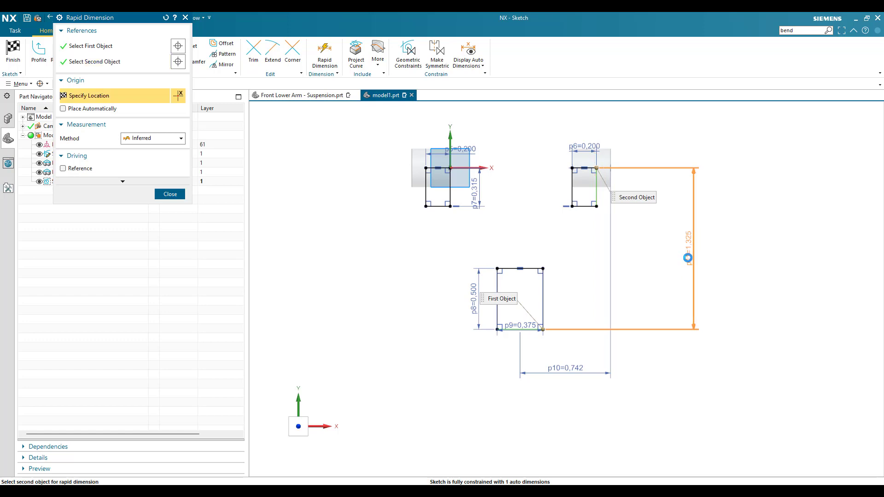
left_click(690, 300)
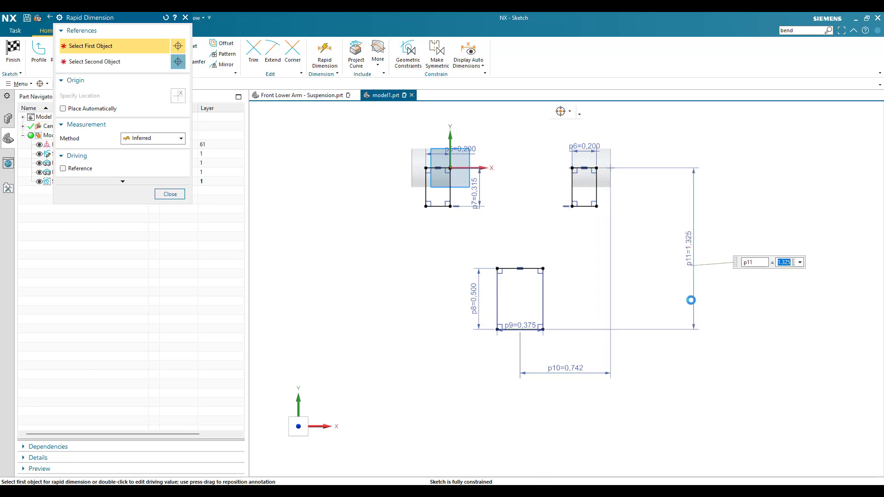
type("1.5")
key("Return")
key("Escape")
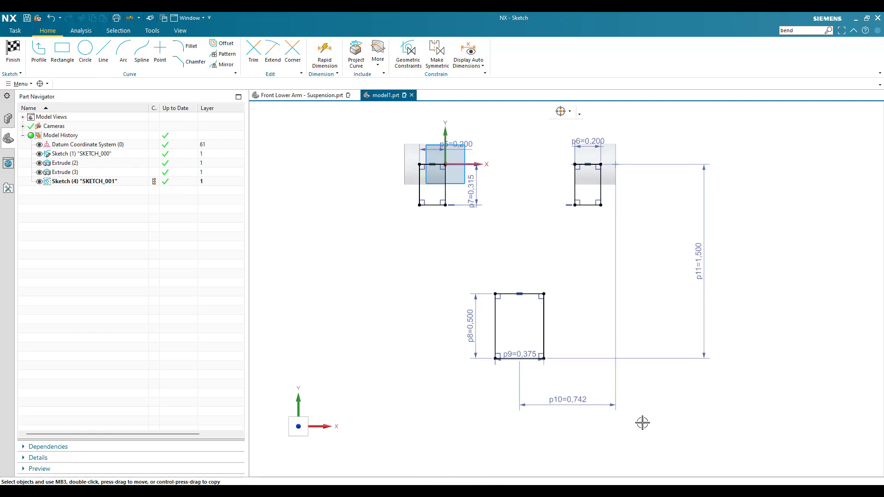
- Draw two lines from the inner bottom corners of both boss rectangles to points on the lower rectangle's top edge
scroll(523, 269, "up", 3)
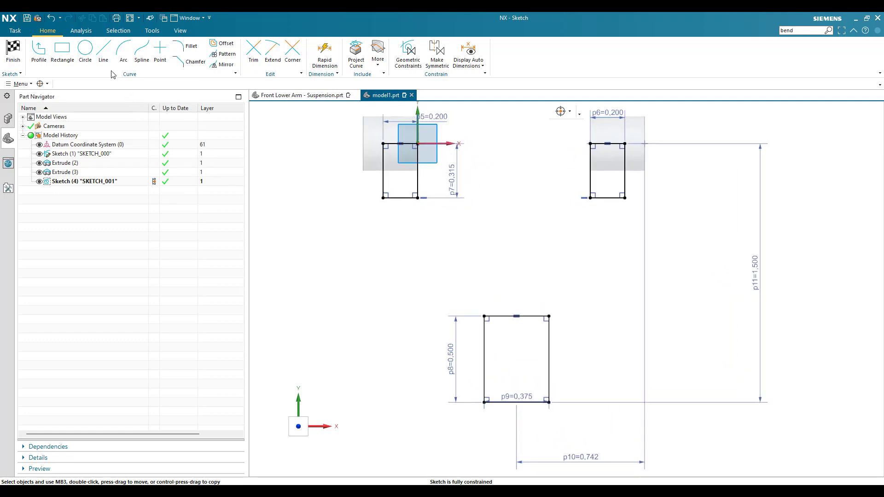
left_click(104, 53)
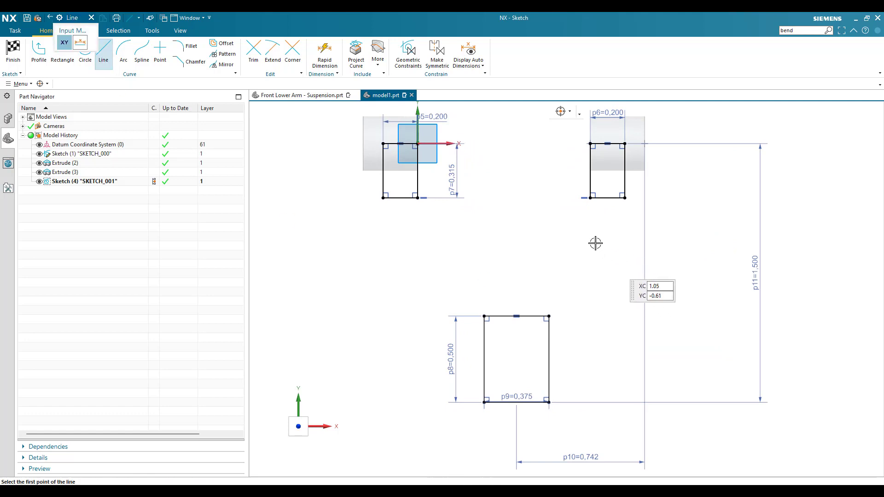
left_click(591, 198)
scroll(547, 295, "up", 2)
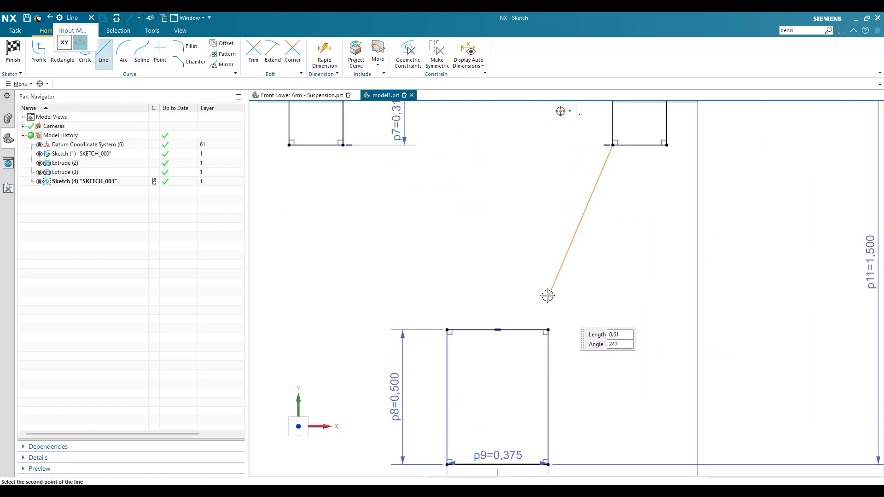
left_click(531, 330)
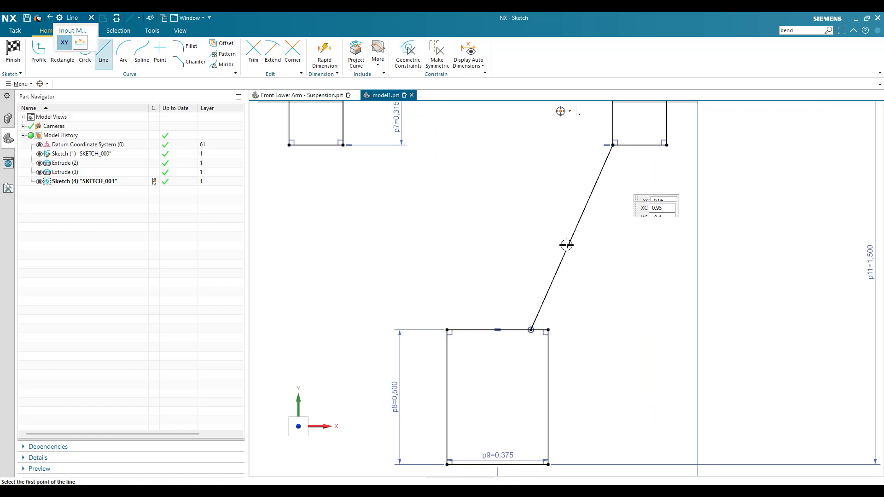
left_click(532, 329)
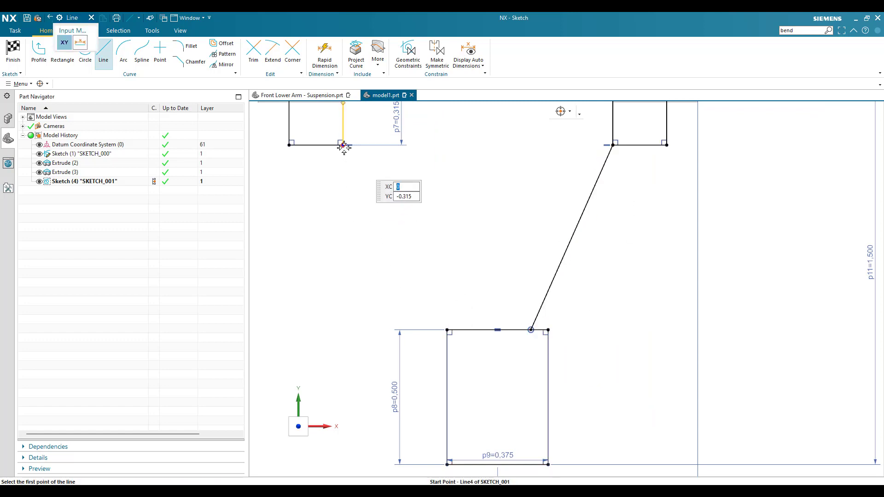
left_click(343, 145)
left_click(462, 331)
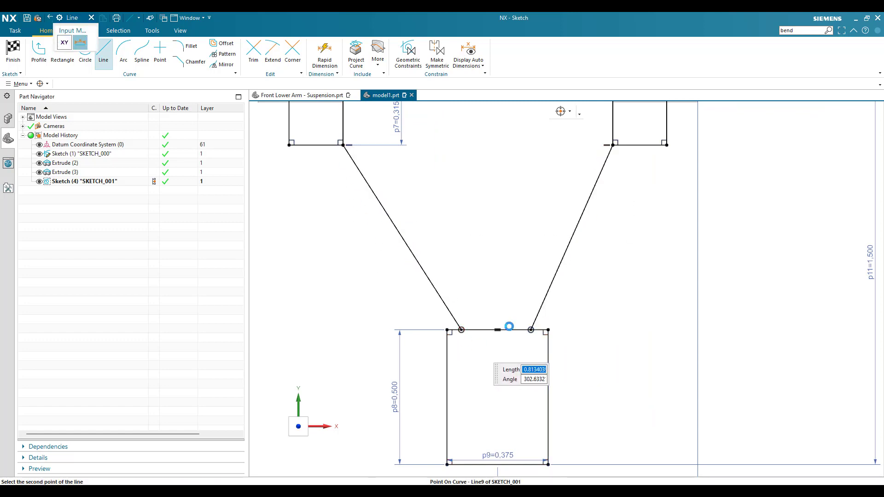
scroll(488, 236, "down", 2)
key("Escape")
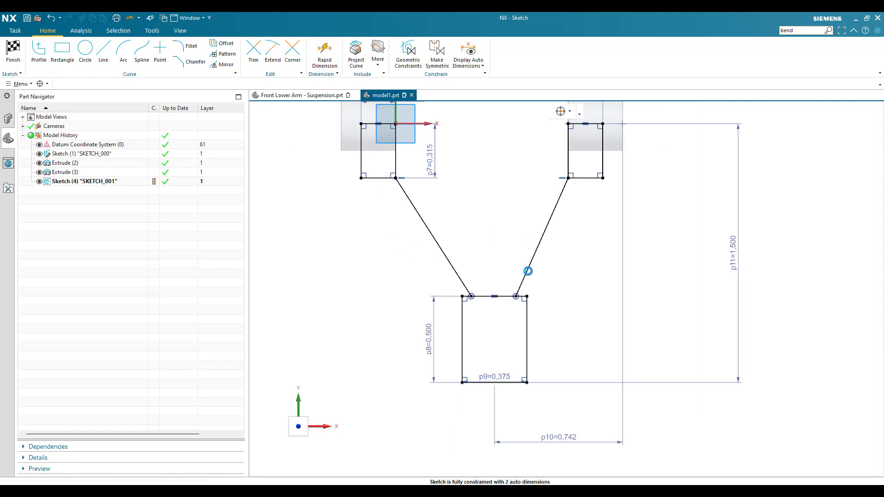
- Set the angle between the second boss rectangle's inner vertical side and its inner arm line to 25 degrees
key("d")
left_click(527, 269)
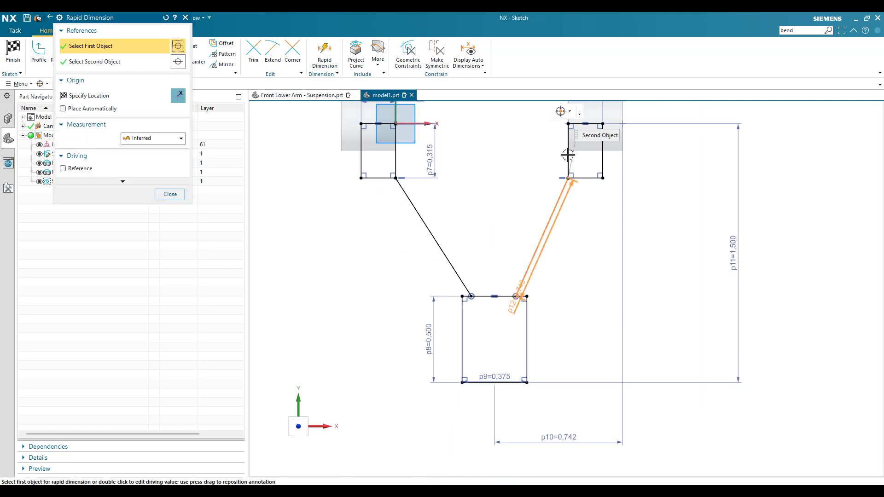
left_click(555, 260)
left_click(561, 300)
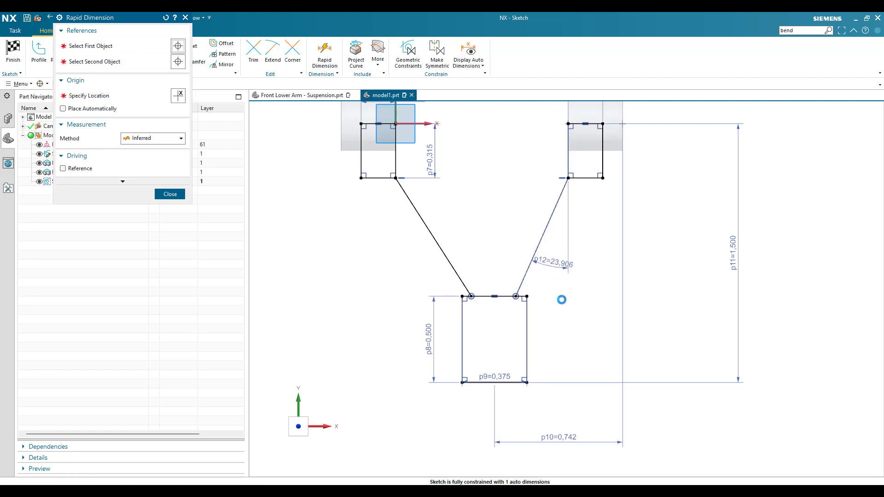
type("25")
key("Return")
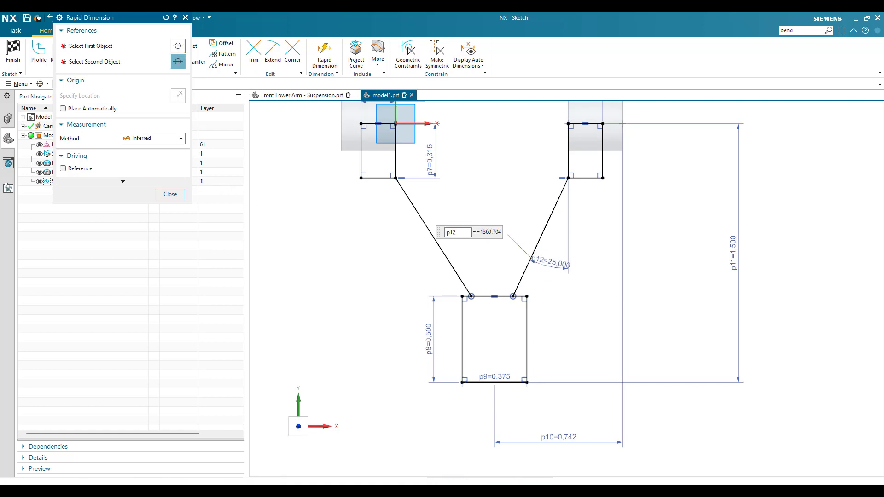
left_click(171, 195)
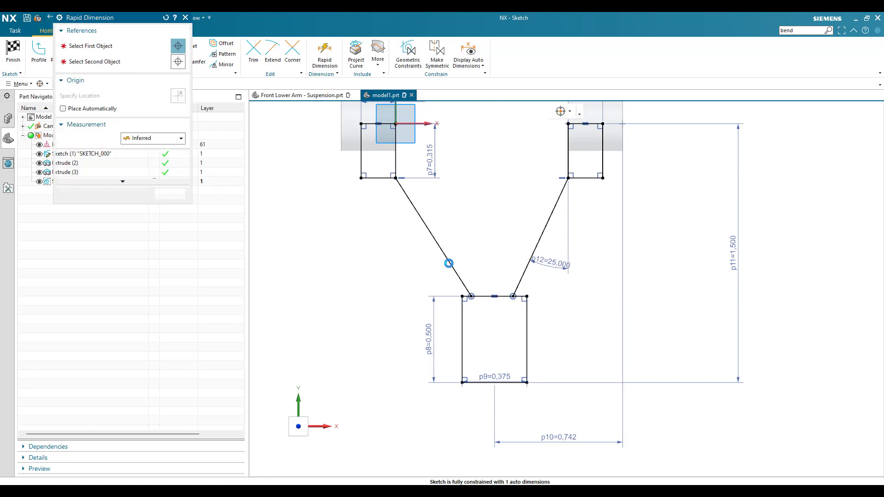
- Set the angle between the origin rectangle's inner vertical side and its inner arm line to 30 degrees
key("d")
left_click(438, 243)
left_click(396, 159)
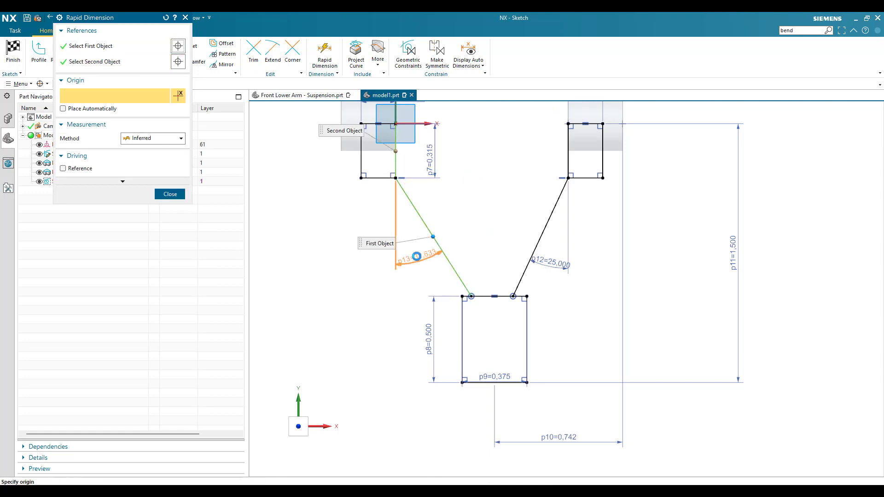
left_click(417, 257)
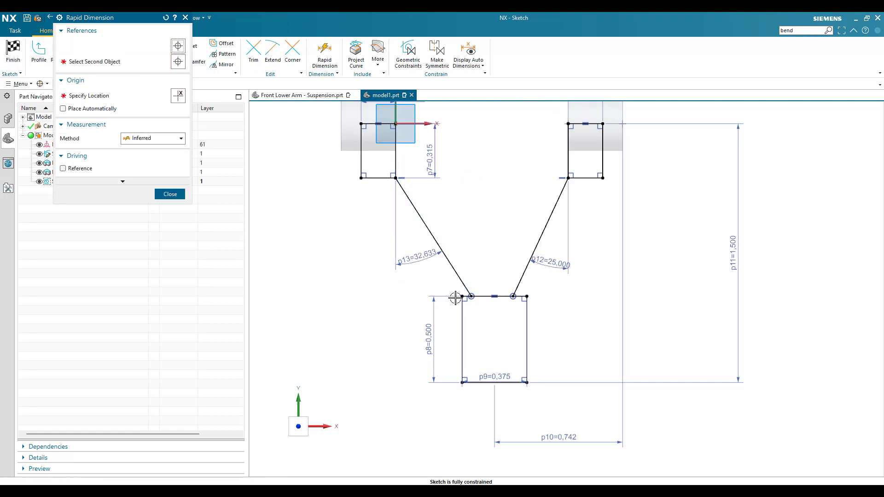
type("30")
key("Return")
key("Escape")
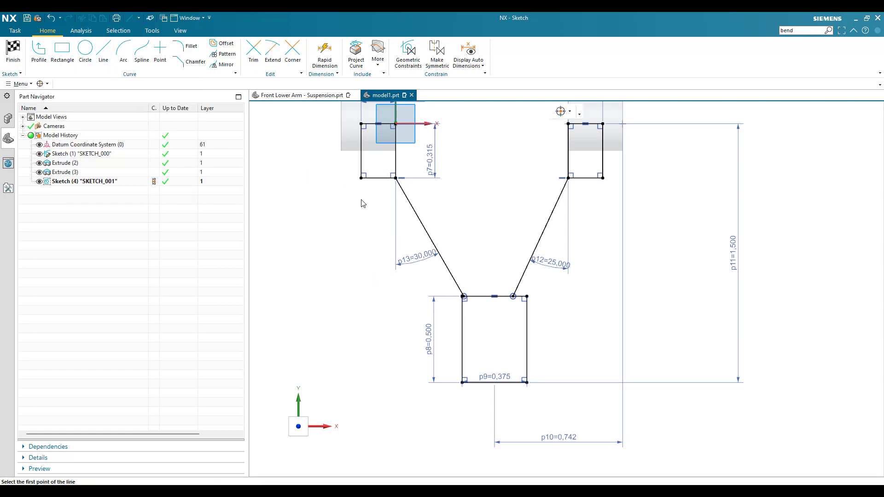
- Draw two lines from the outer bottom corners of both boss rectangles to points on the lower rectangle's vertical sides
key("l")
left_click(360, 179)
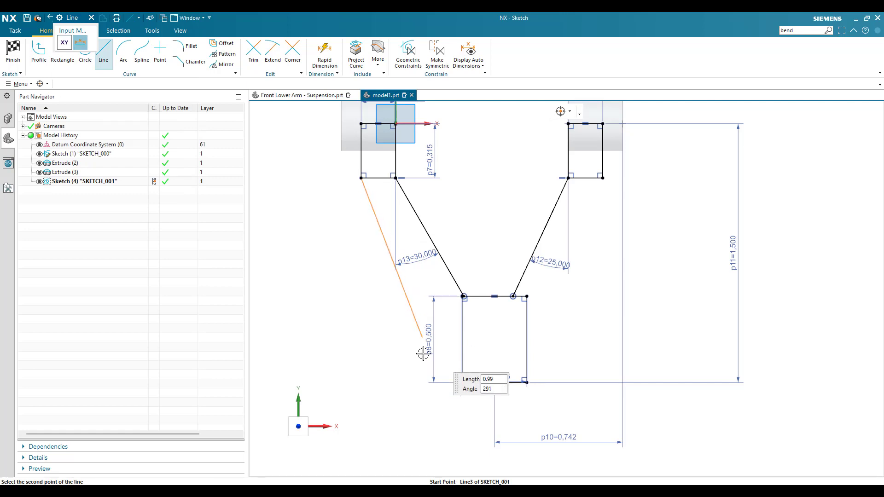
left_click(461, 365)
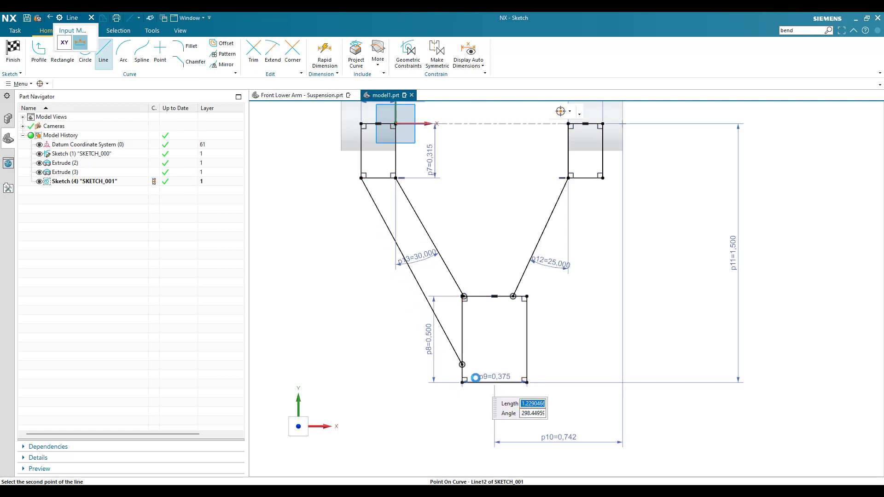
left_click(603, 179)
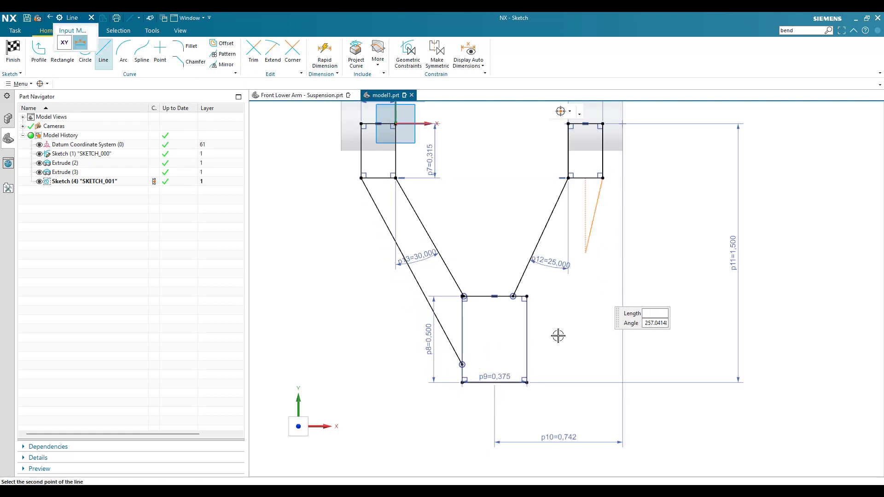
left_click(527, 358)
key("Escape")
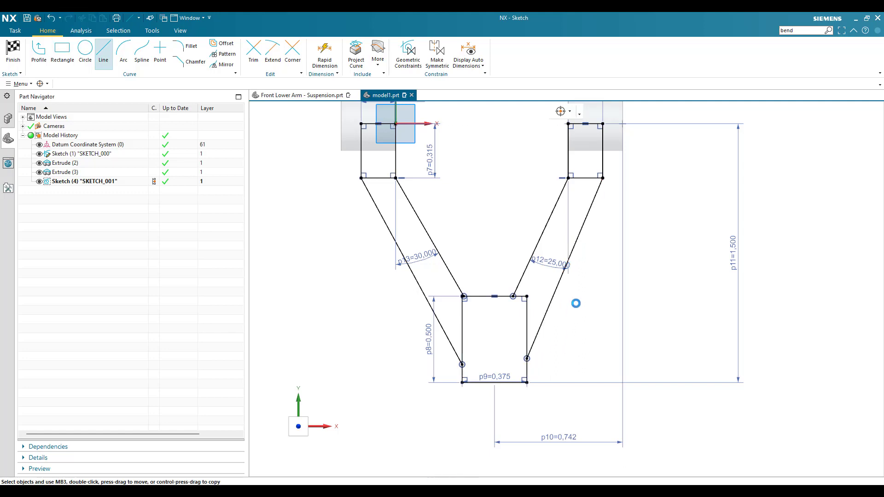
- Constrain the outer line of each arm parallel to its matching inner line
key("c")
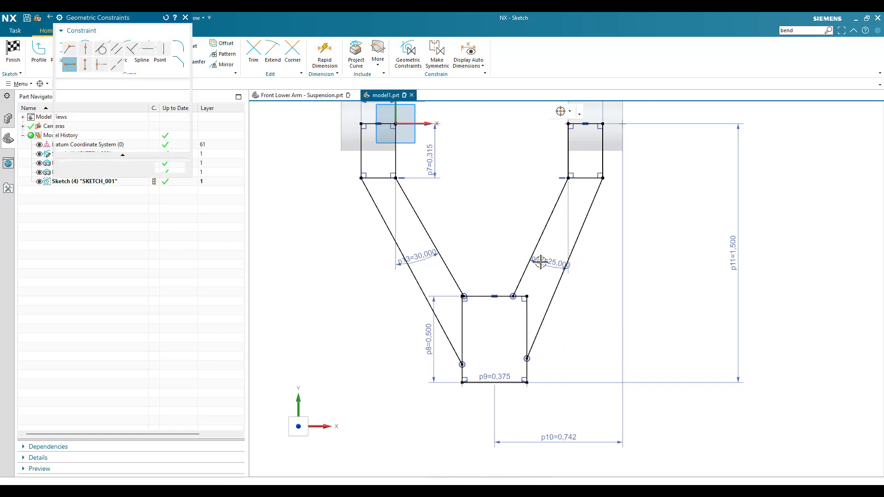
left_click(577, 229)
left_click(546, 222)
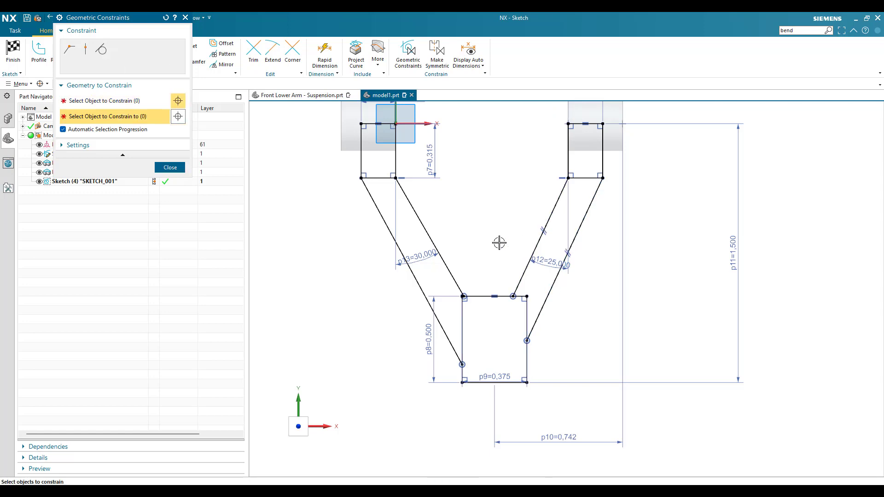
left_click(432, 241)
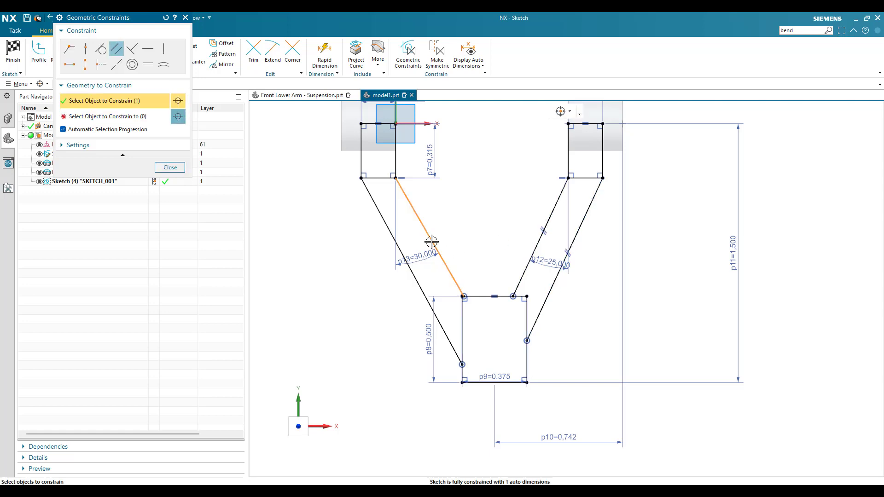
left_click(398, 250)
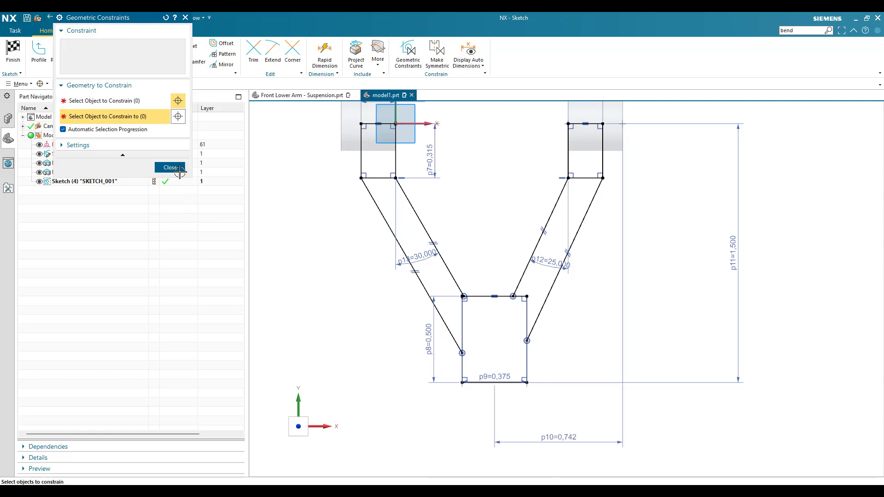
left_click(170, 168)
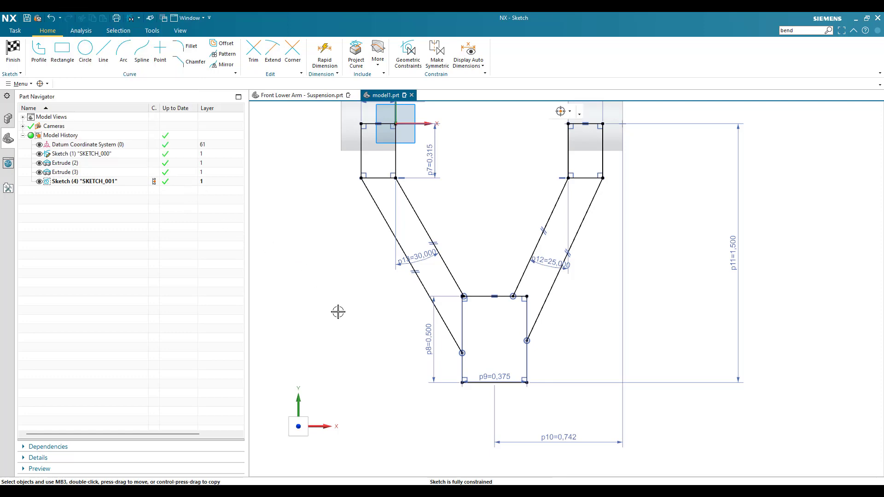
- Draw two slanted brace lines between the inner arm lines, the upper one starting at the second boss rectangle's inner bottom corner
scroll(389, 340, "down", 1)
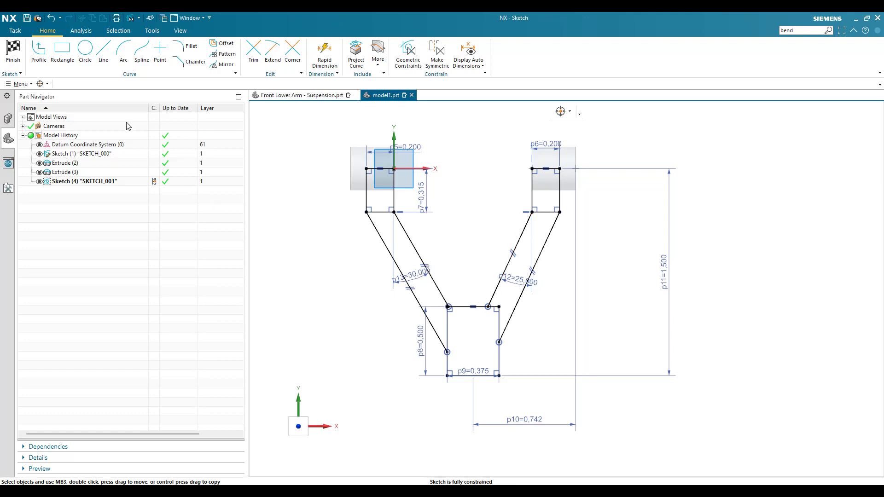
left_click(105, 65)
scroll(435, 232, "up", 2)
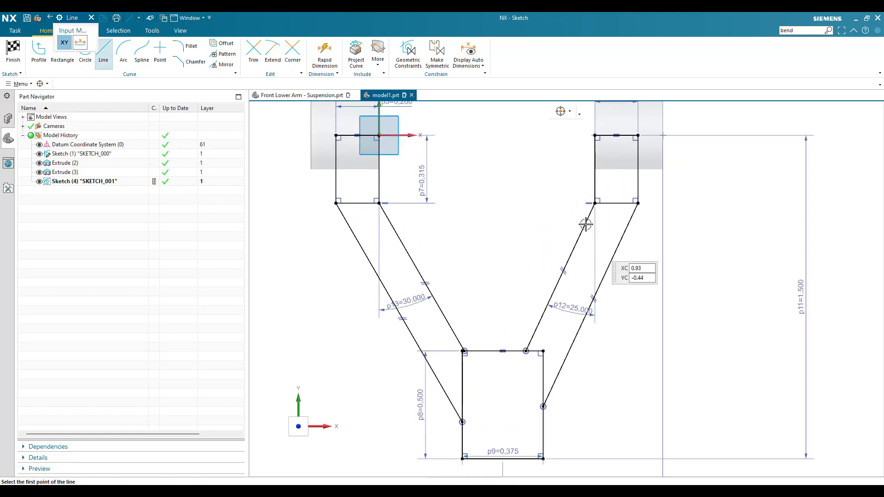
left_click(594, 203)
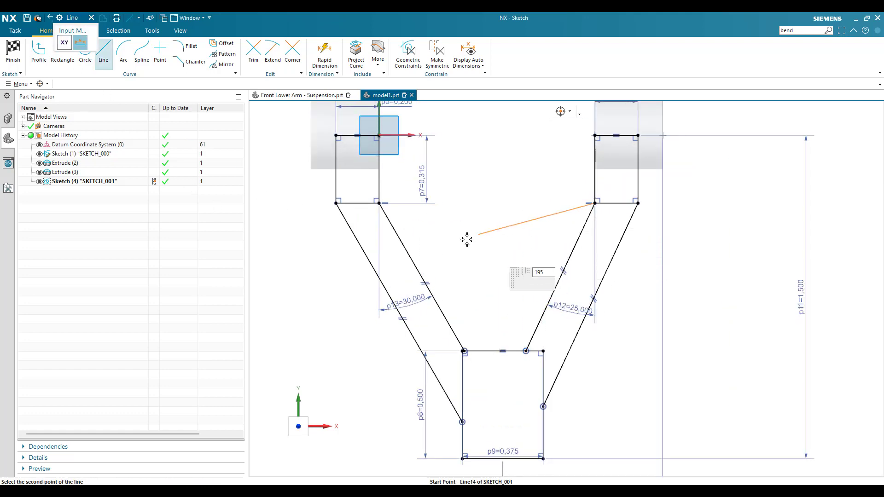
left_click(409, 253)
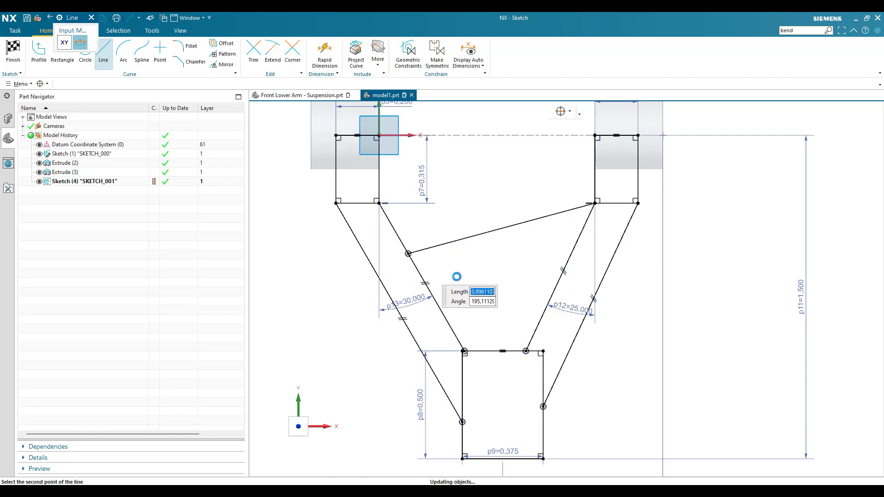
left_click(576, 245)
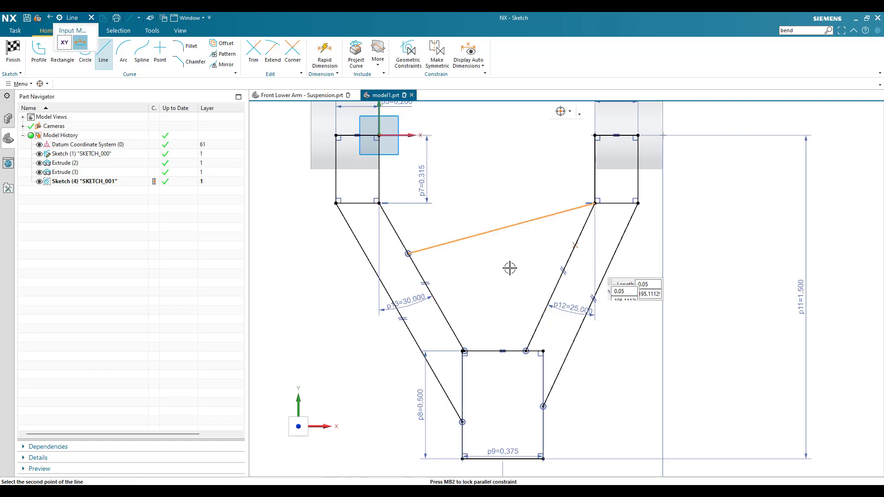
left_click(435, 300)
key("Escape")
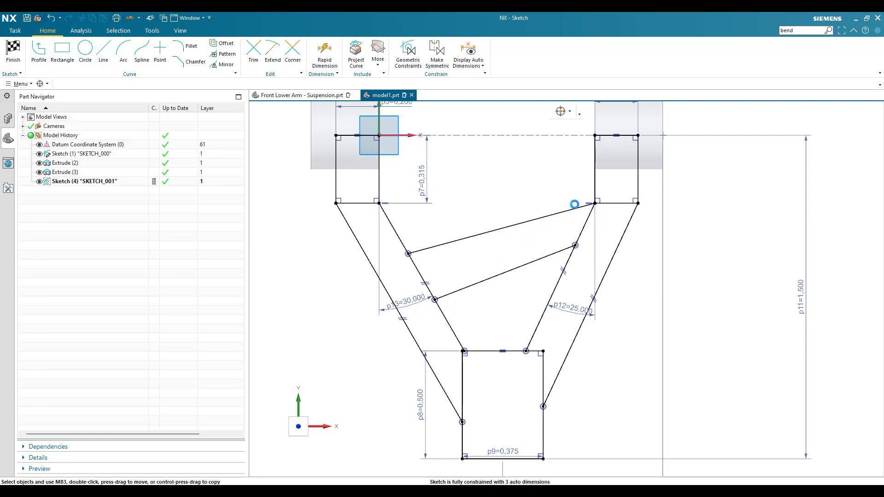
- Set the angle between the second boss rectangle's inner vertical side and the upper brace line to 105 degrees
key("d")
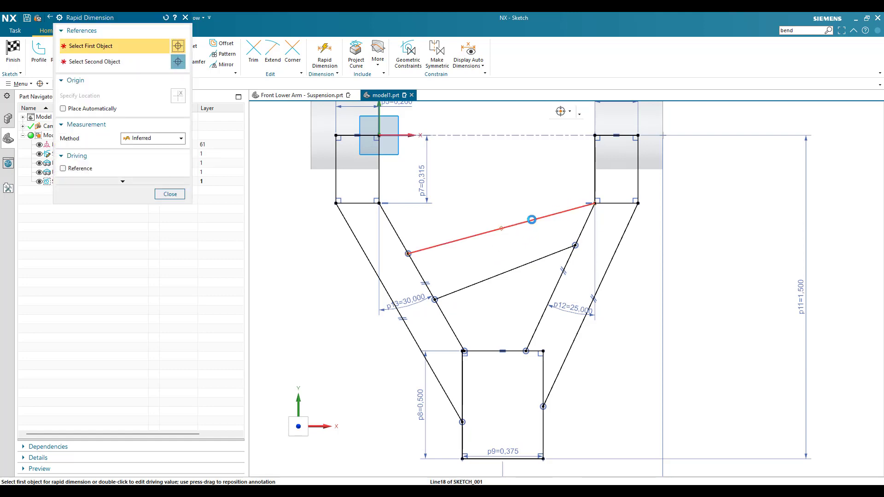
left_click(532, 220)
left_click(594, 158)
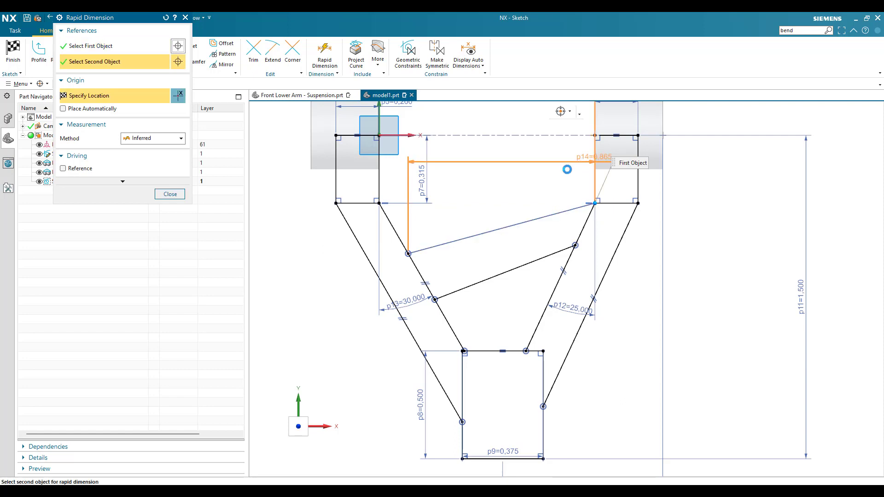
left_click(553, 215)
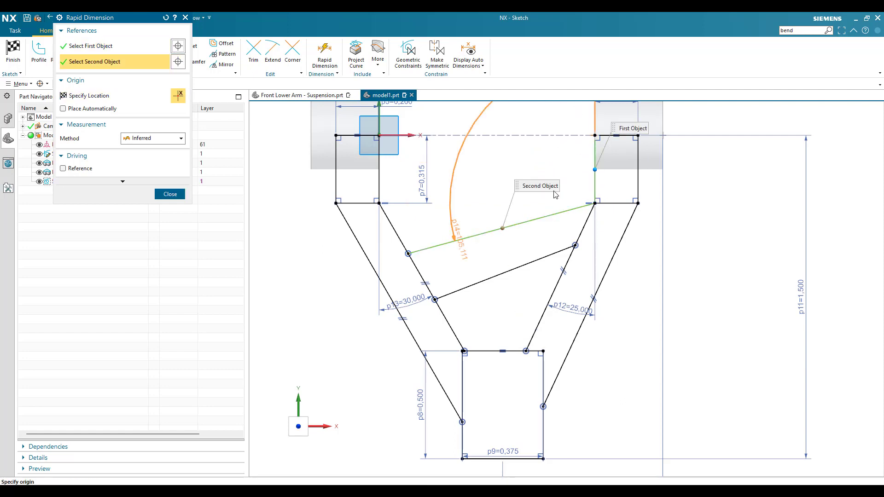
left_click(567, 217)
type("105.1")
key("Return")
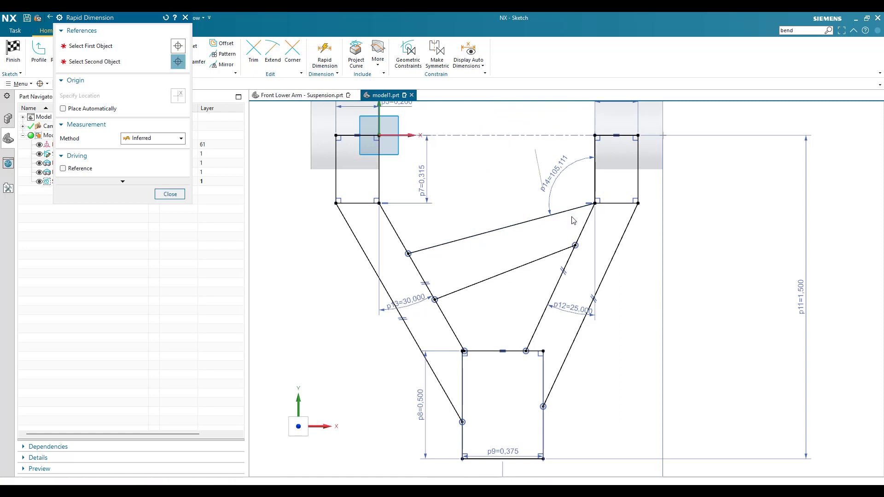
key("Escape")
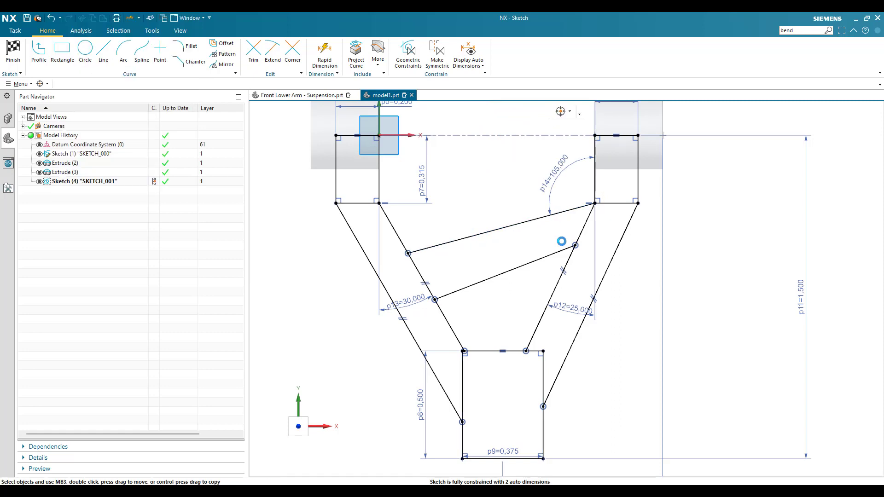
- Constrain the lower brace line parallel to the upper brace line
key("c")
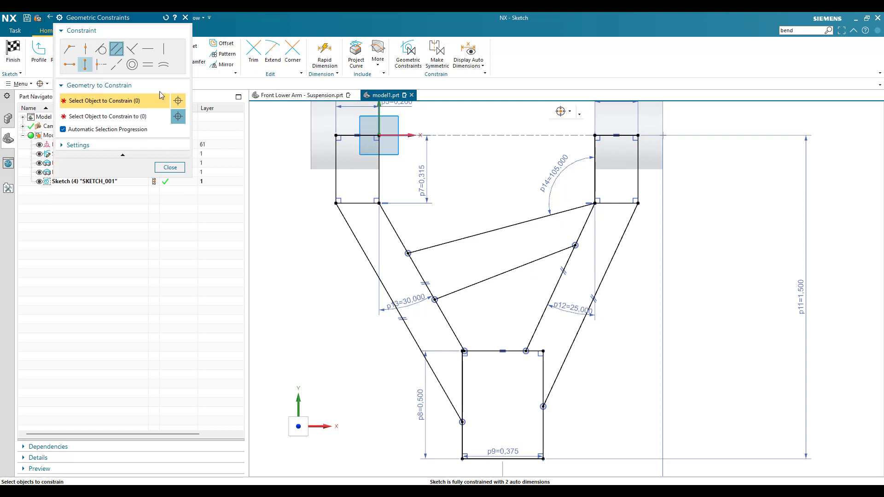
left_click(469, 284)
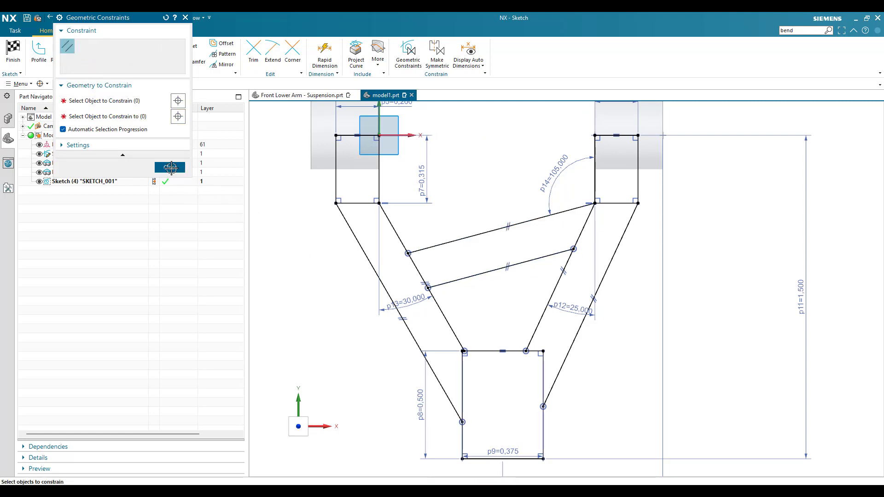
left_click(171, 167)
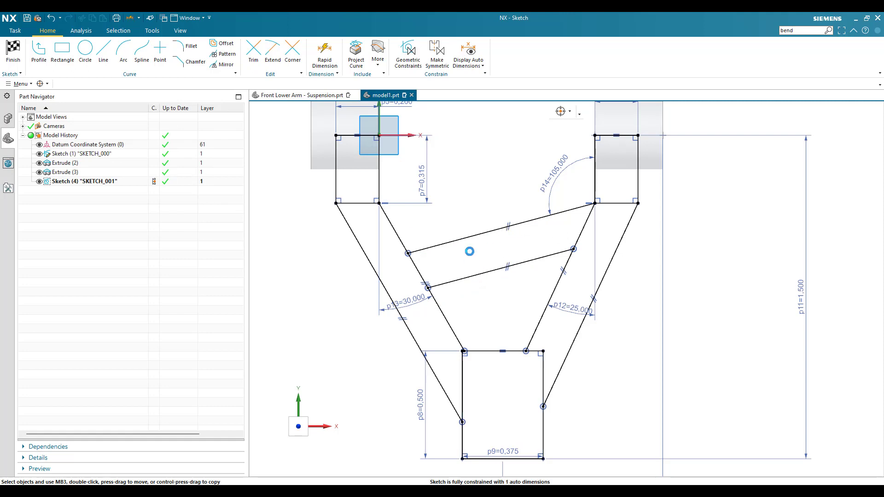
- Set the perpendicular distance between the two parallel brace lines to 0.15 in
key("d")
left_click(477, 275)
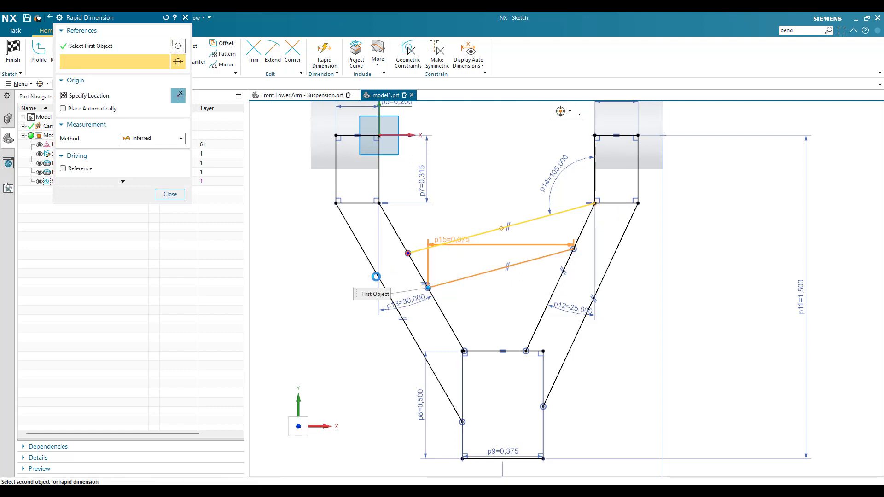
left_click(375, 276)
left_click(335, 278)
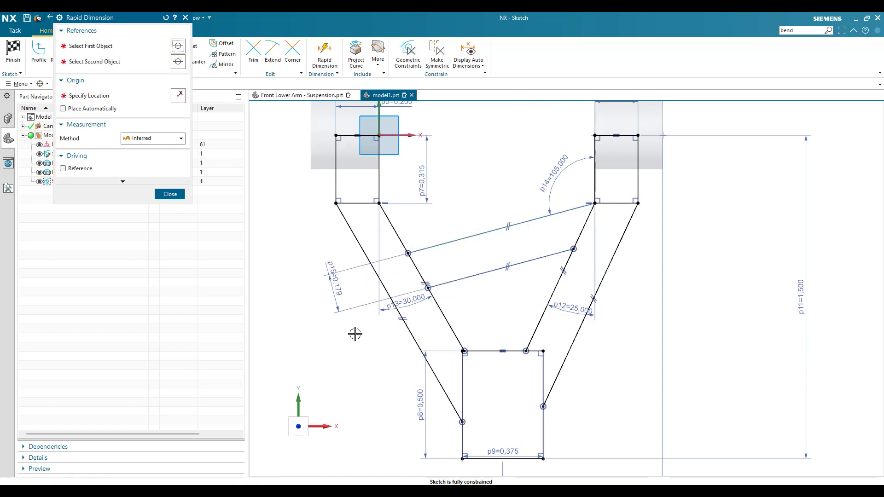
type("0.1")
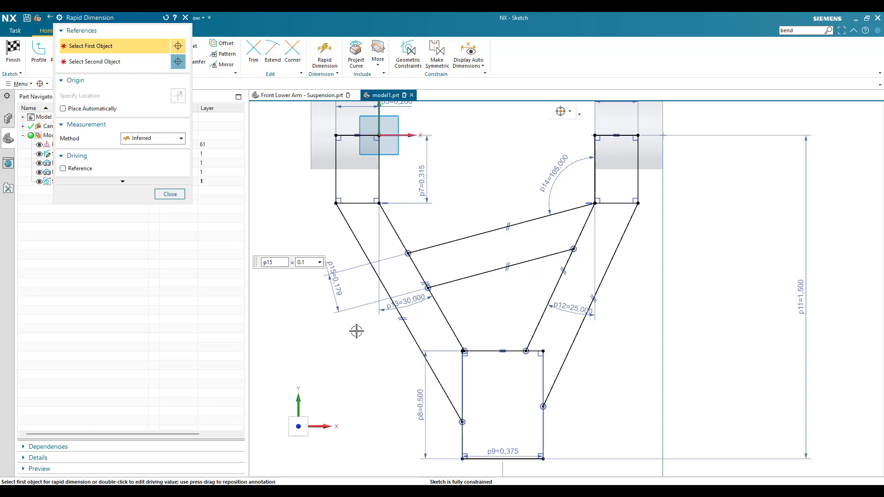
type("5")
key("Return")
key("Escape")
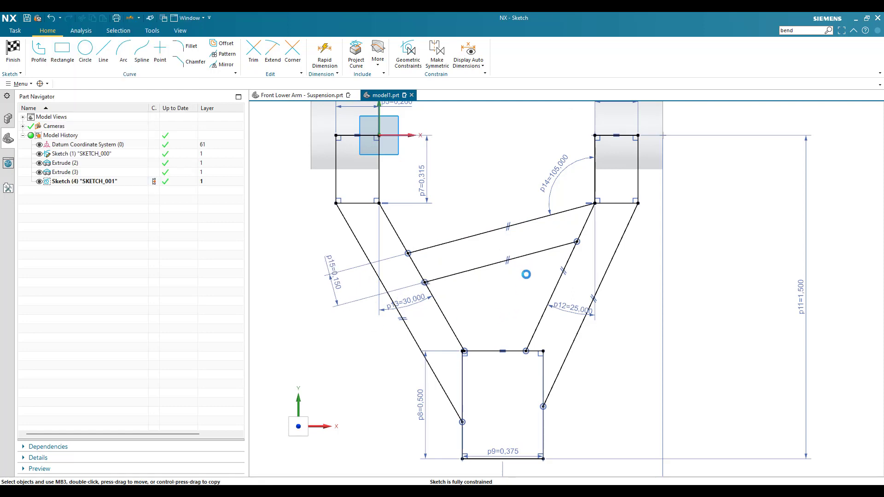
- Finish the sketch and try to extrude its curves as one inferred section
scroll(526, 274, "down", 3)
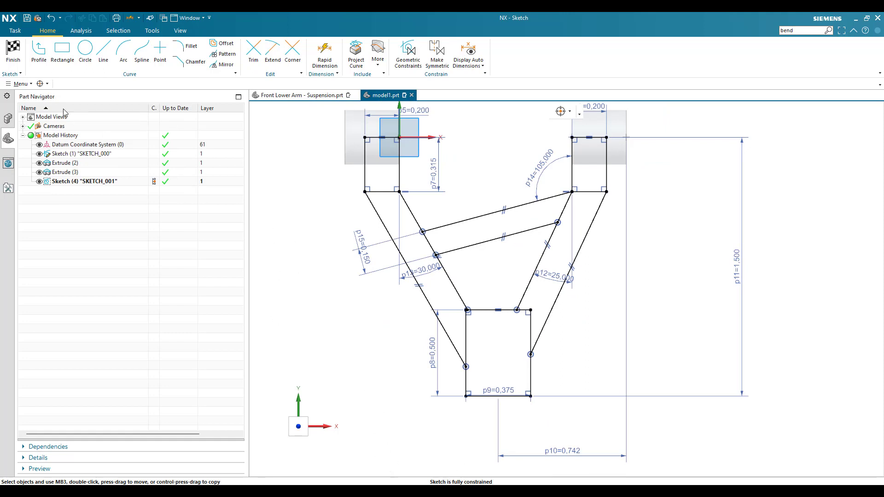
left_click(13, 61)
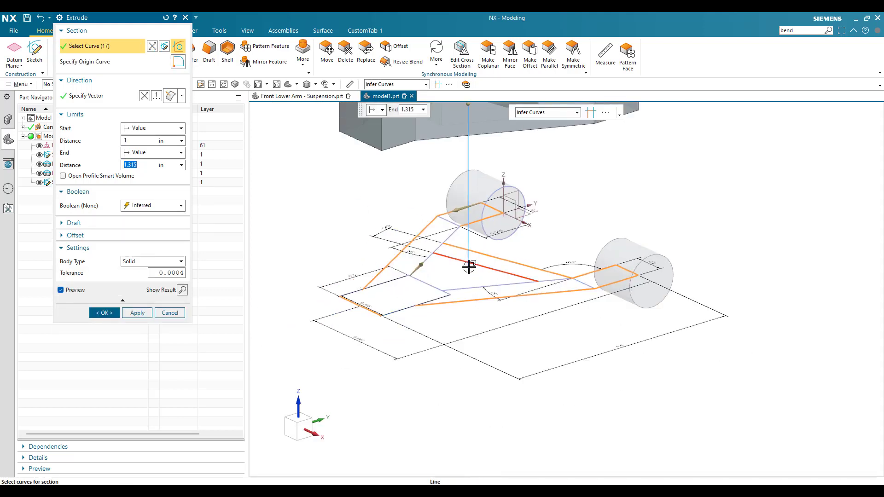
left_click(469, 267, "shift")
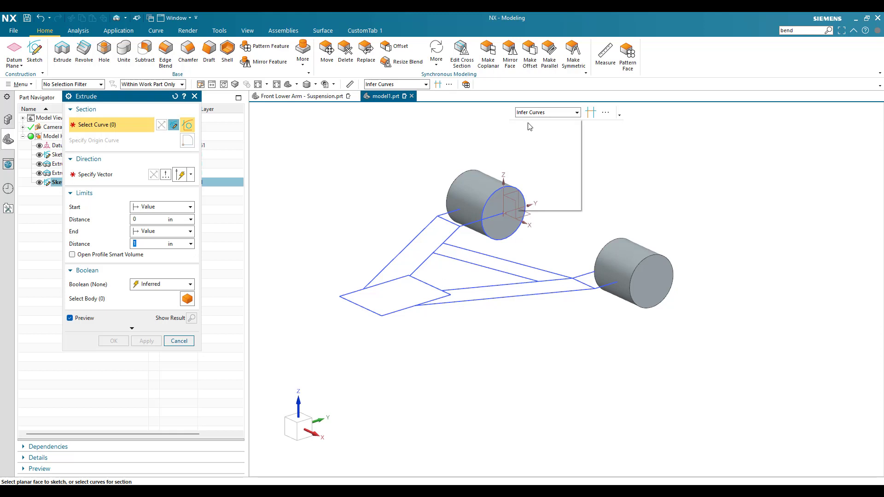
- Set the Extrude section to single curves stopping at intersections, and add the origin boss rectangle's outer, top and inner sides
left_click(531, 123)
left_click(593, 112)
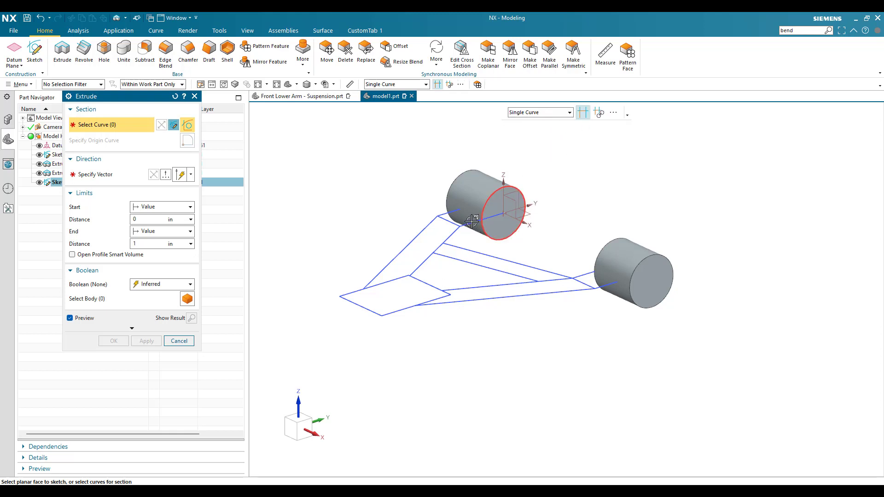
scroll(473, 221, "up", 5)
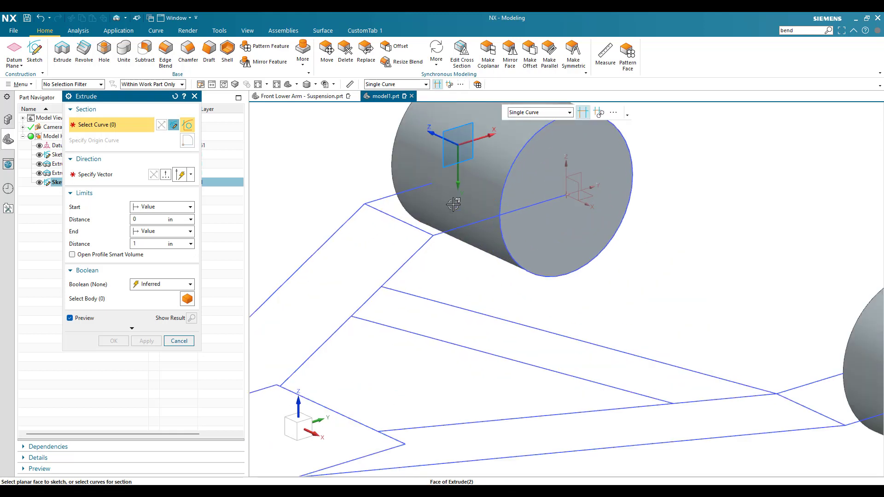
left_click(391, 195)
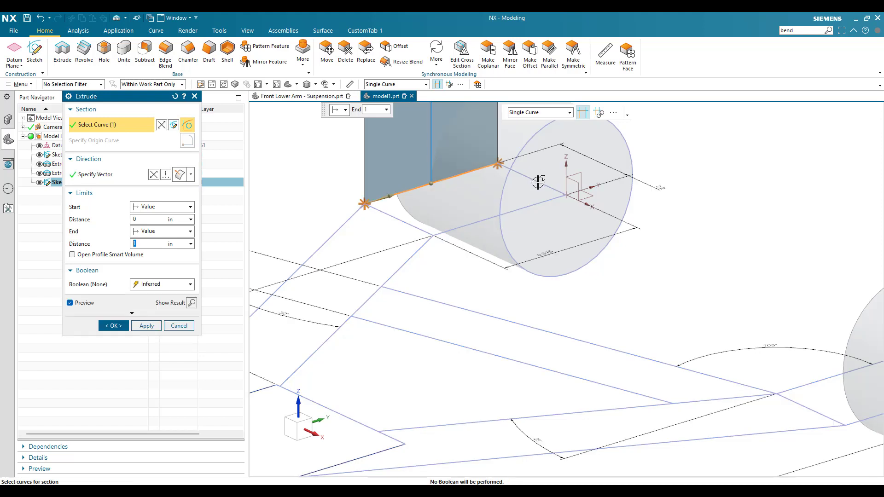
left_click(538, 182)
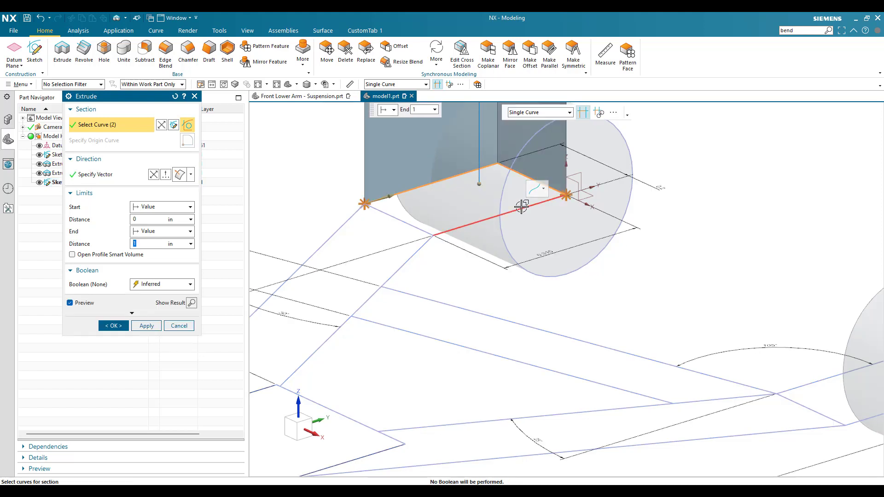
left_click(522, 207)
middle_click_drag(521, 207, 427, 263)
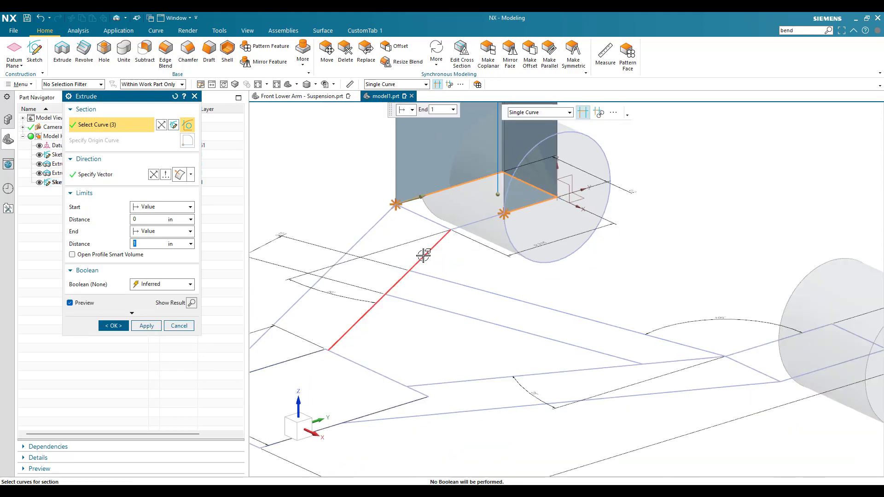
- Add the inner arm segment, the upper brace line and the second boss rectangle's inner, top and outer sides to the section
left_click(423, 255)
left_click(505, 298)
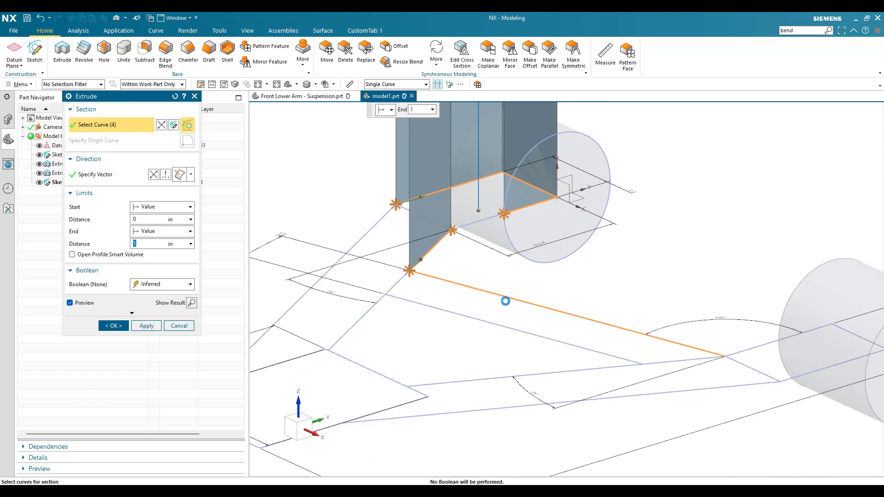
left_click(760, 346)
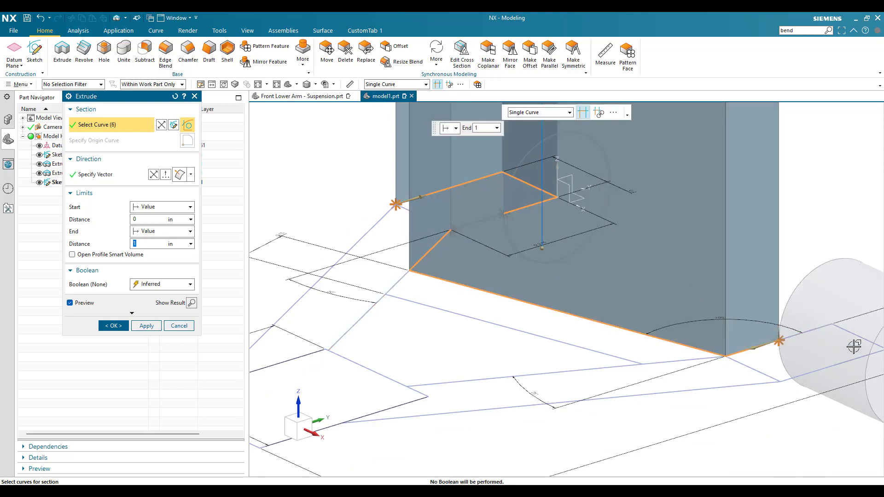
scroll(856, 337, "down", 2)
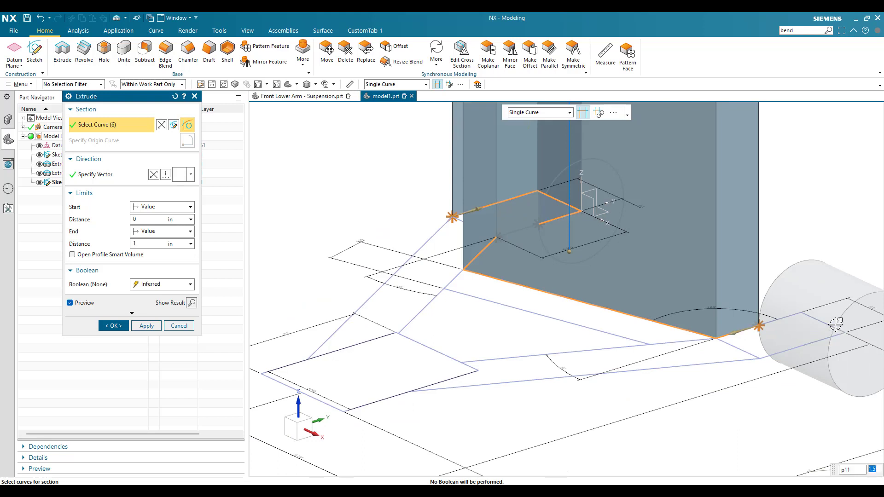
left_click(791, 321)
left_click(820, 321)
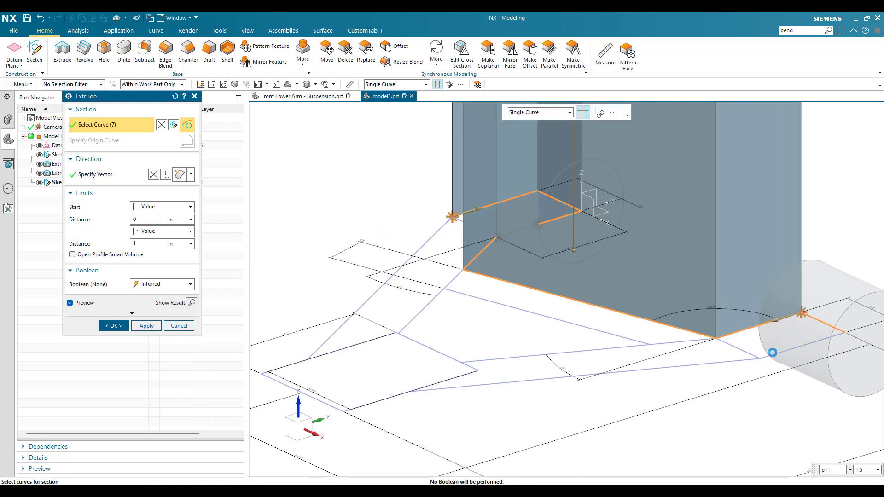
left_click(767, 356)
- Close the outer profile by adding both outer arm lines and the lower rectangle's bottom edge and exposed side segments
left_click(677, 366)
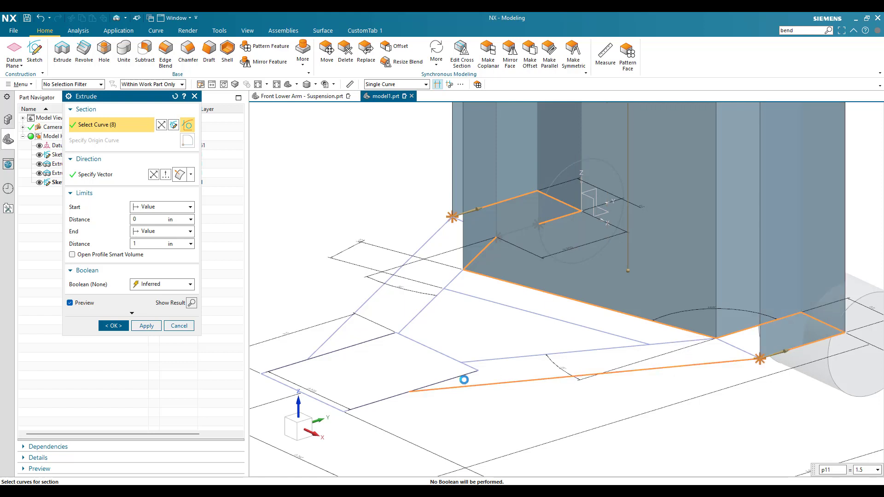
left_click(373, 403)
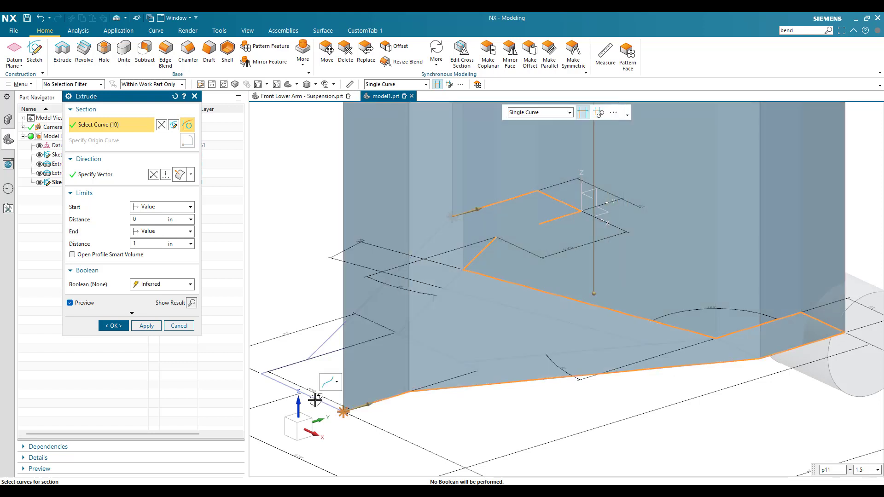
left_click(315, 400)
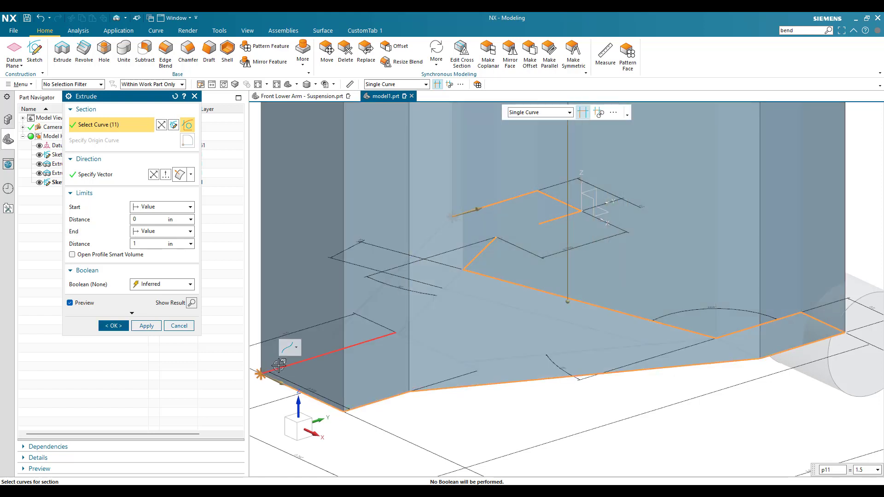
left_click(279, 366)
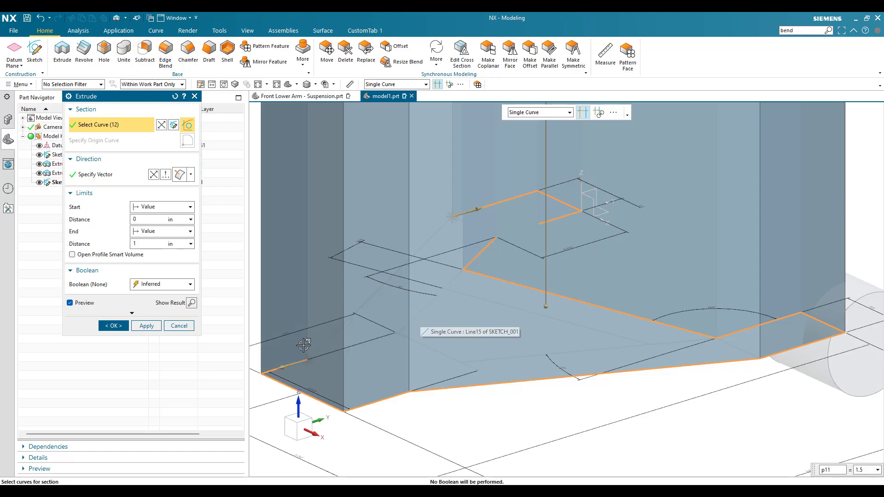
left_click(320, 345)
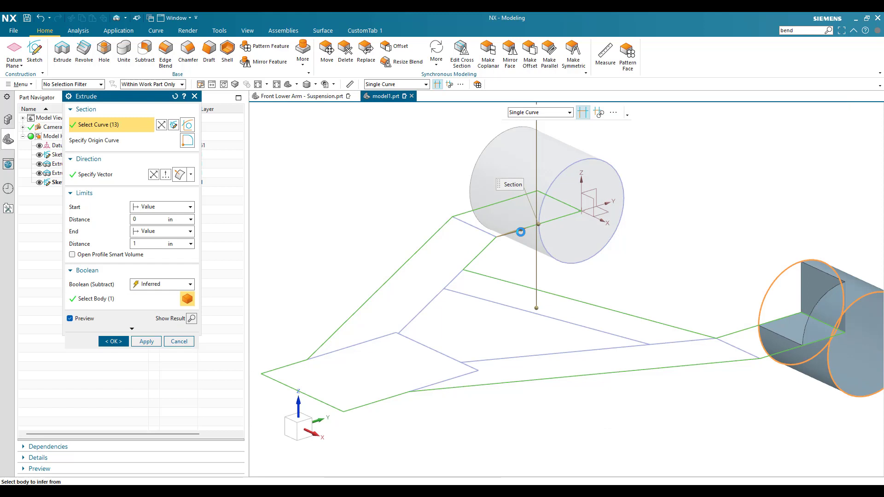
- Try the inferred Boolean with the second boss as the target body and inspect the arm section
left_click(187, 298)
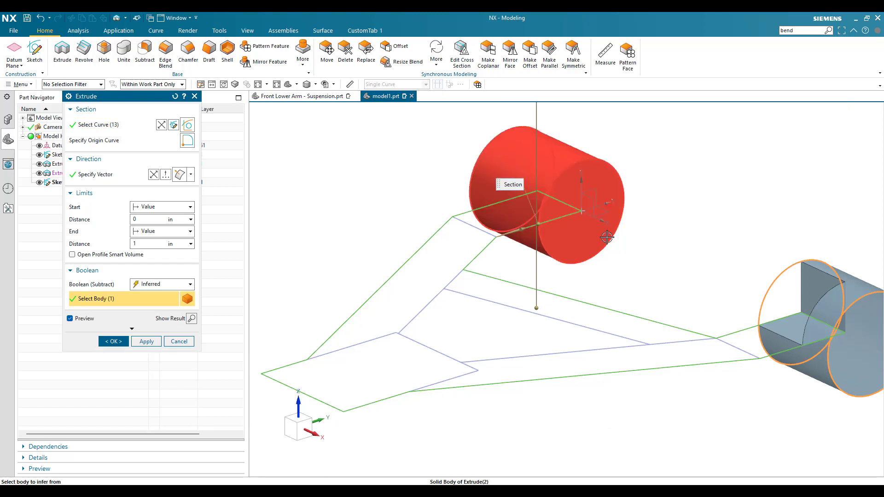
scroll(607, 236, "up", 2)
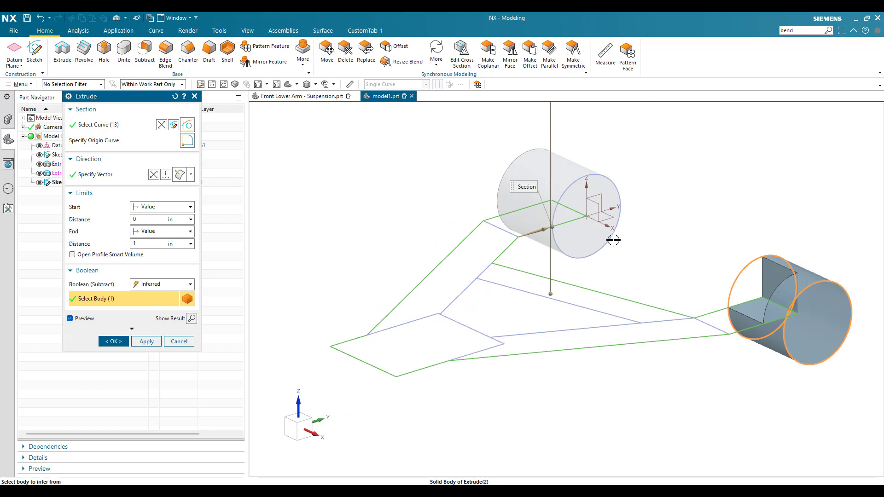
scroll(614, 239, "up", 1)
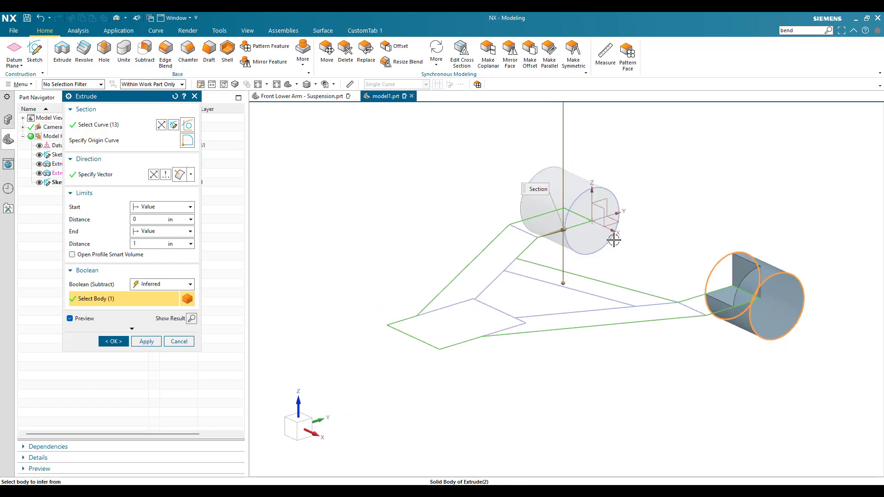
scroll(616, 240, "down", 1)
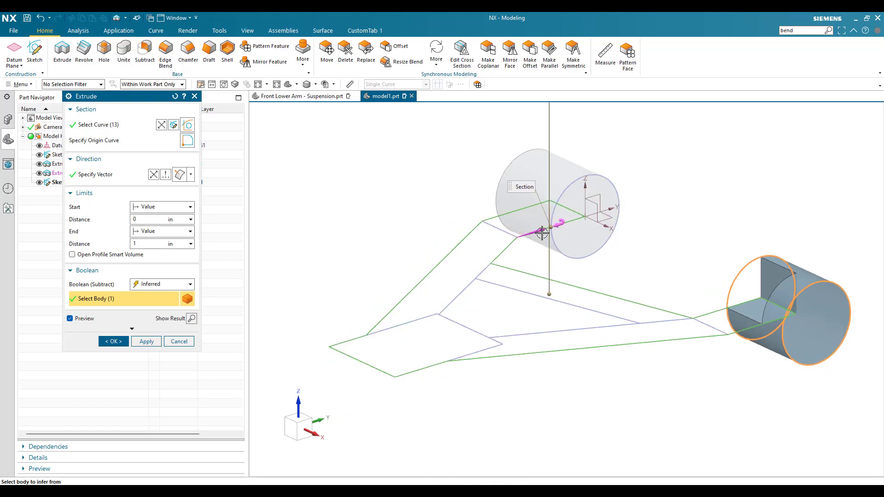
scroll(543, 237, "up", 1)
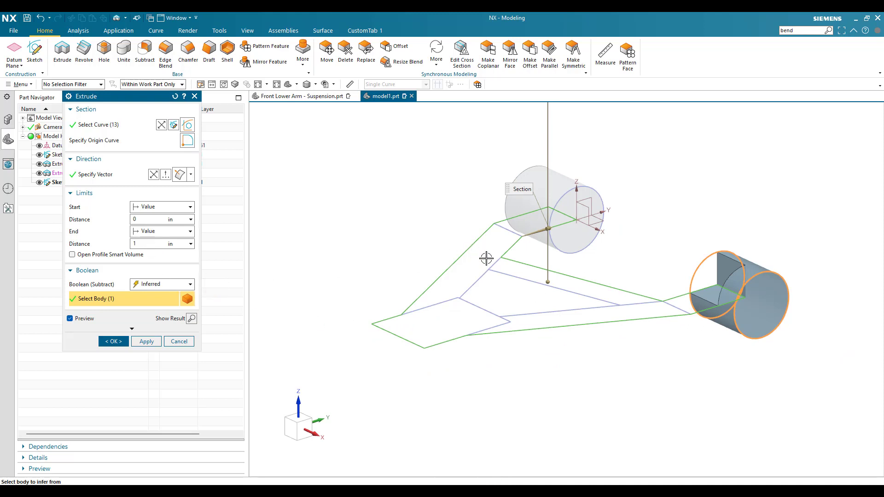
mouse_move(533, 298)
middle_mouse_down()
mouse_move(538, 310)
mouse_move(531, 310)
middle_mouse_up()
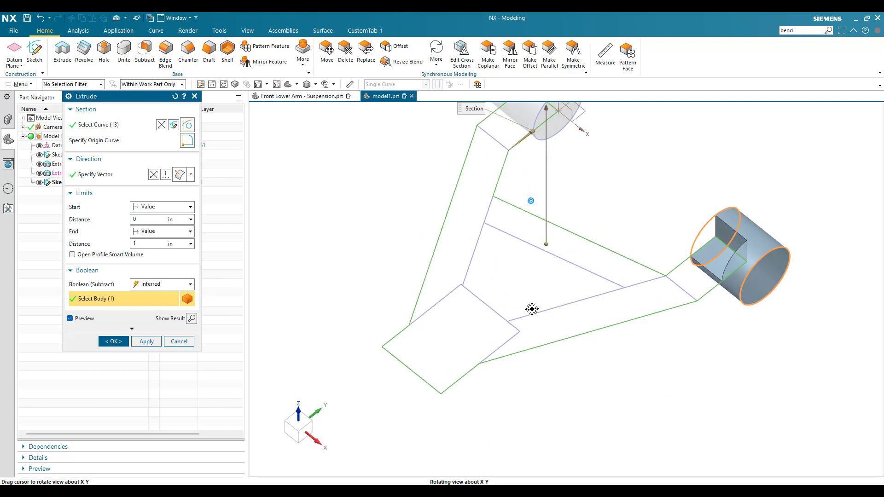
scroll(567, 308, "down", 2)
scroll(567, 306, "up", 1)
scroll(701, 274, "down", 1)
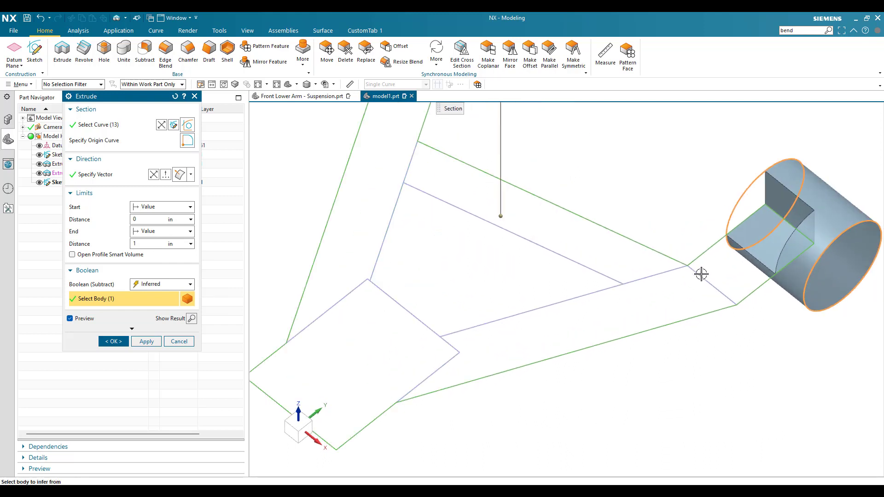
scroll(548, 301, "up", 1)
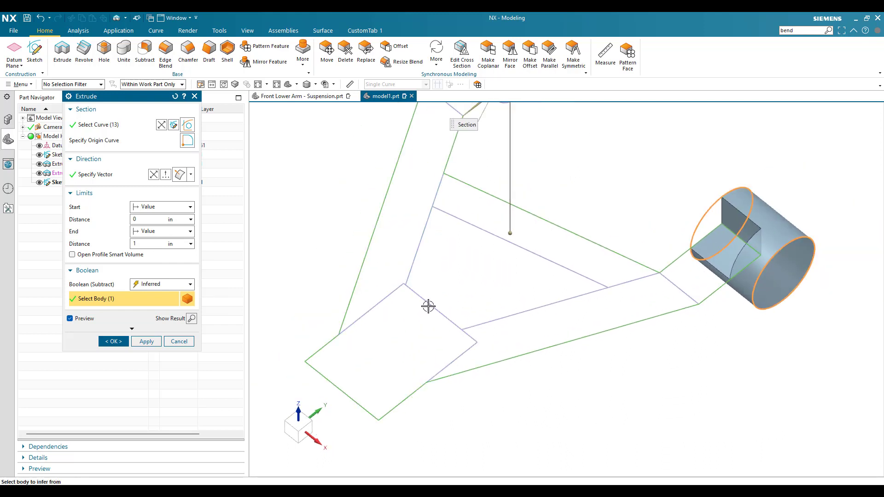
scroll(428, 304, "up", 1)
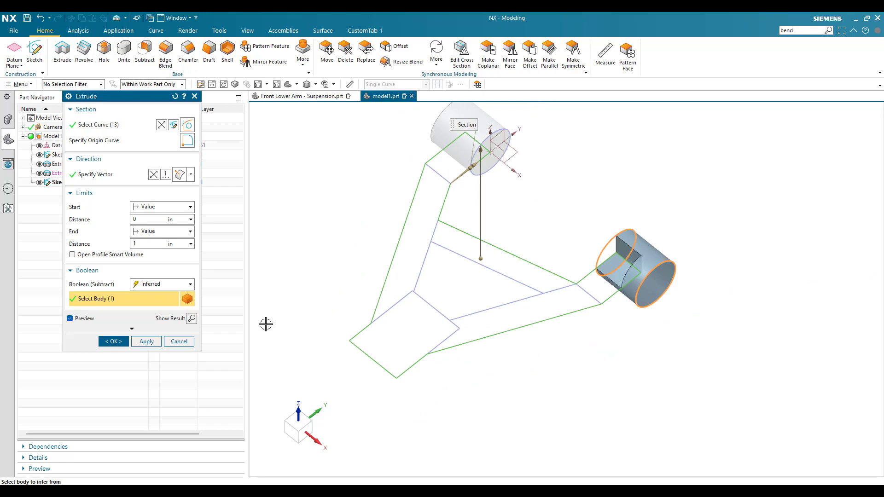
- Set the extrude's Boolean to None and add the four lines of the inner arm opening to the section
left_click(159, 284)
left_click(153, 304)
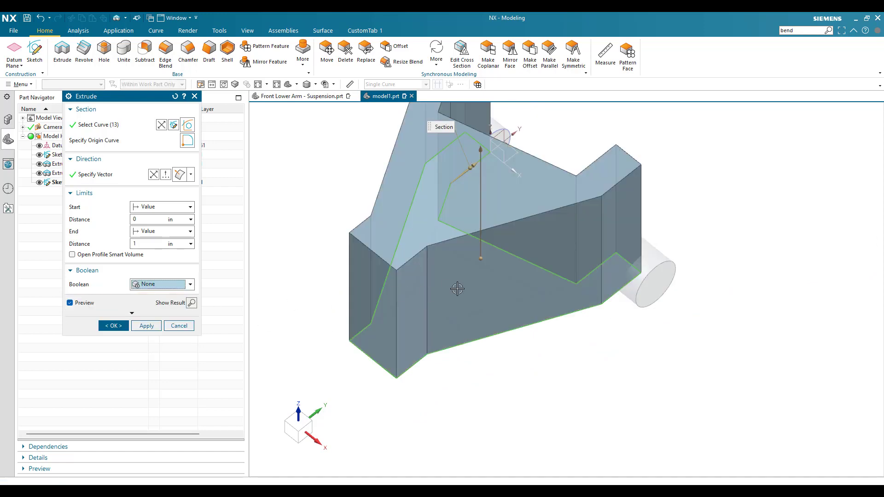
middle_click_drag(460, 292, 444, 253)
scroll(474, 245, "down", 2)
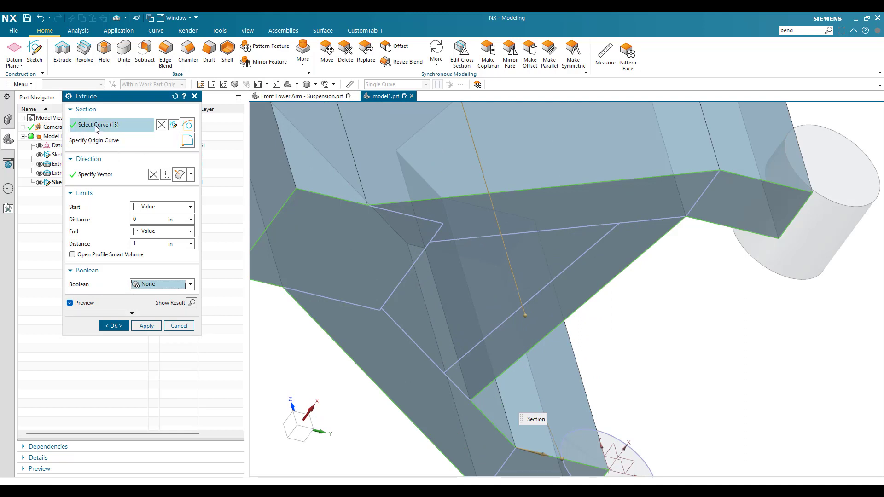
left_click(177, 124)
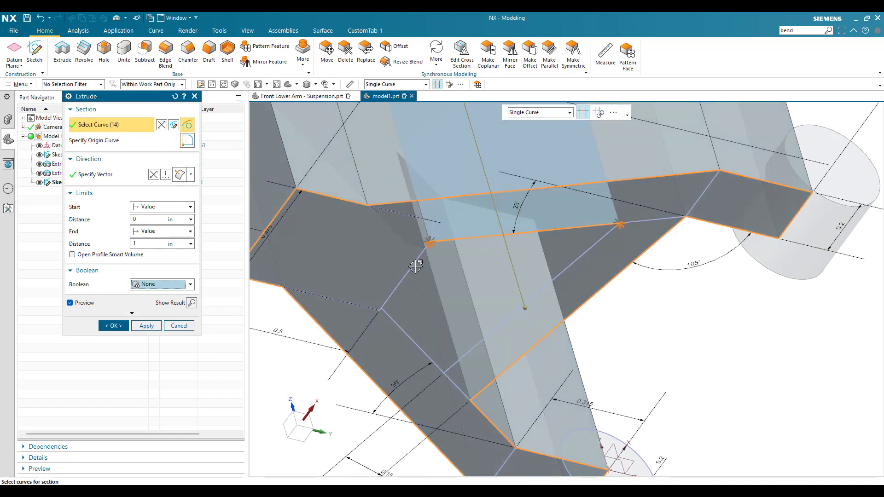
left_click(418, 261)
left_click(394, 324)
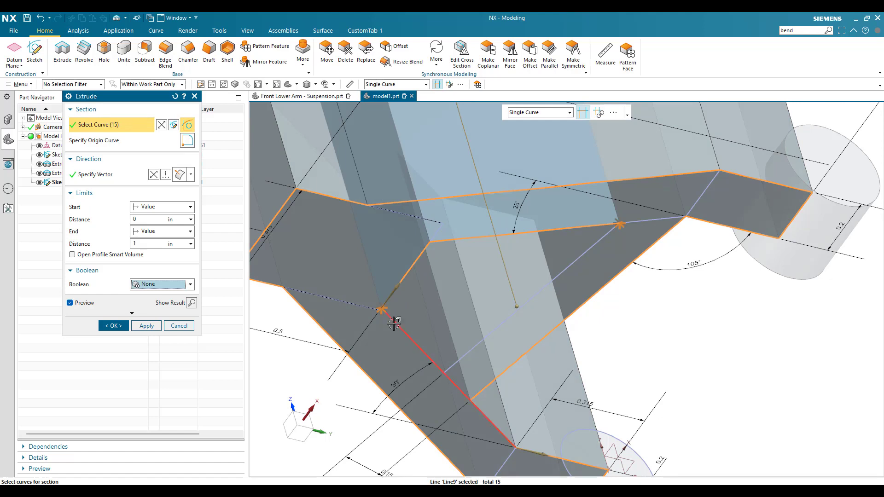
scroll(477, 340, "down", 1)
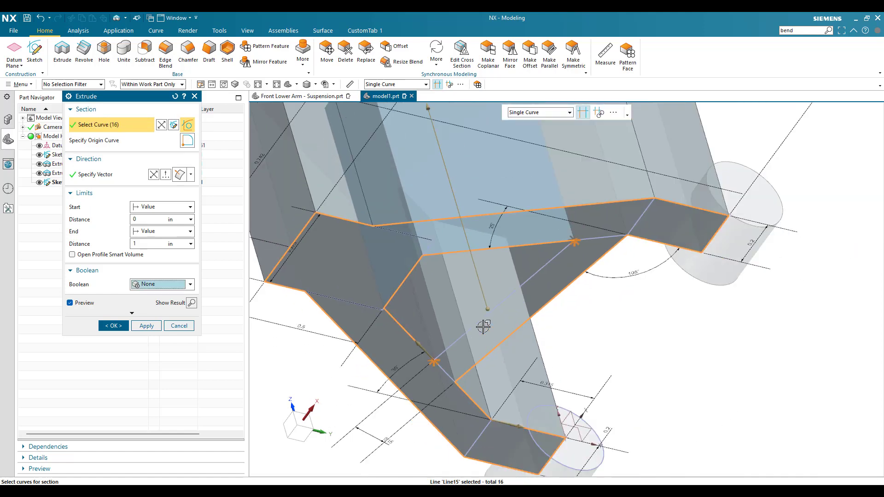
left_click(480, 324)
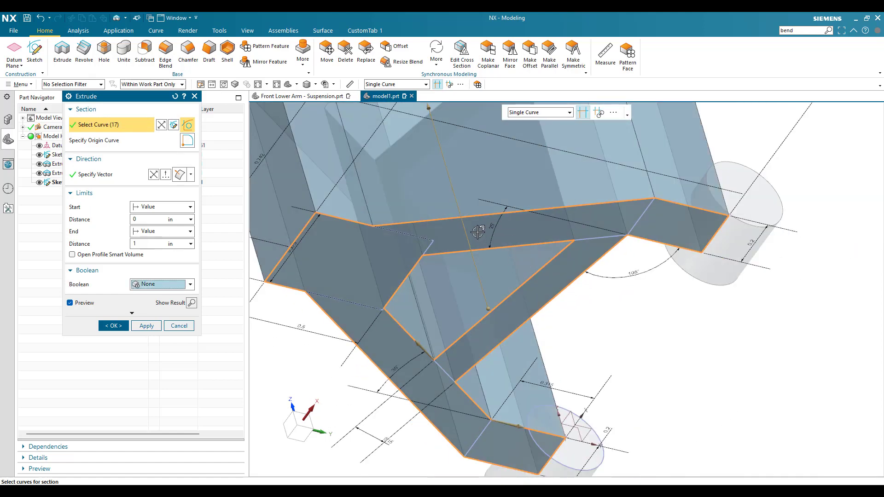
- Extrude the arm section by a symmetric value with a distance of 0.25 in
scroll(477, 232, "down", 1)
middle_click_drag(477, 232, 495, 307)
scroll(495, 308, "down", 3)
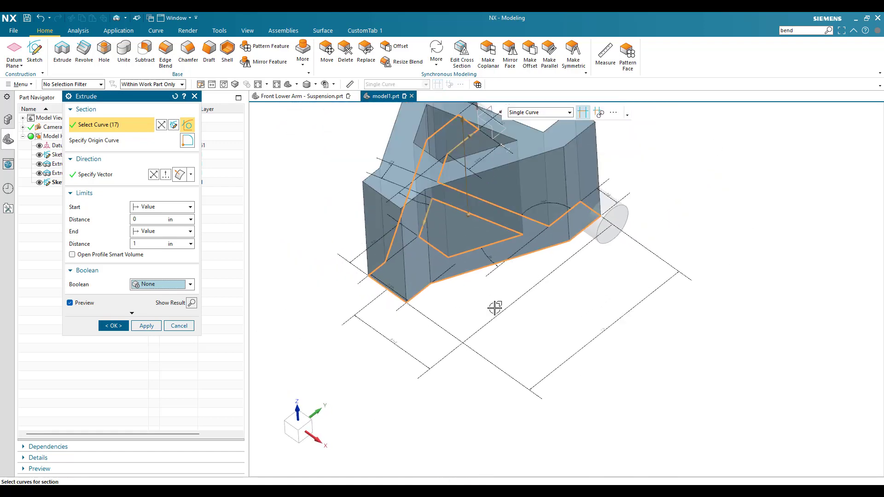
left_click(148, 207)
left_click(149, 227)
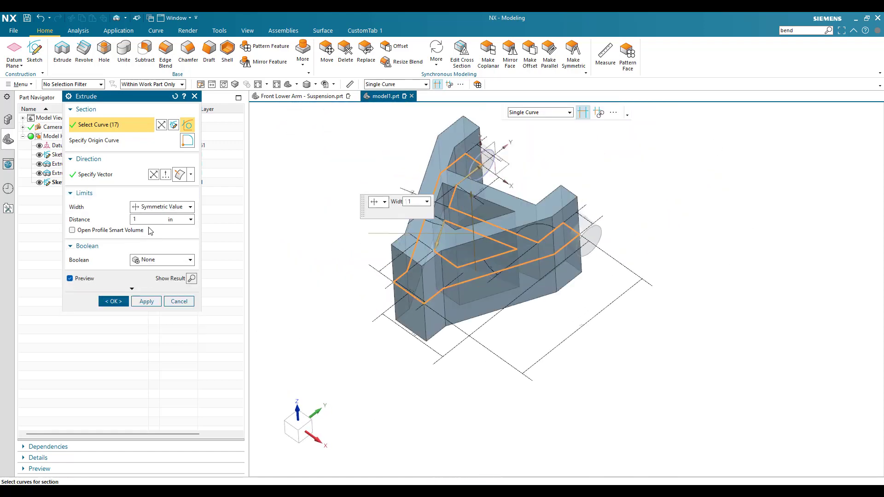
double_click(147, 221)
key("BackSpace")
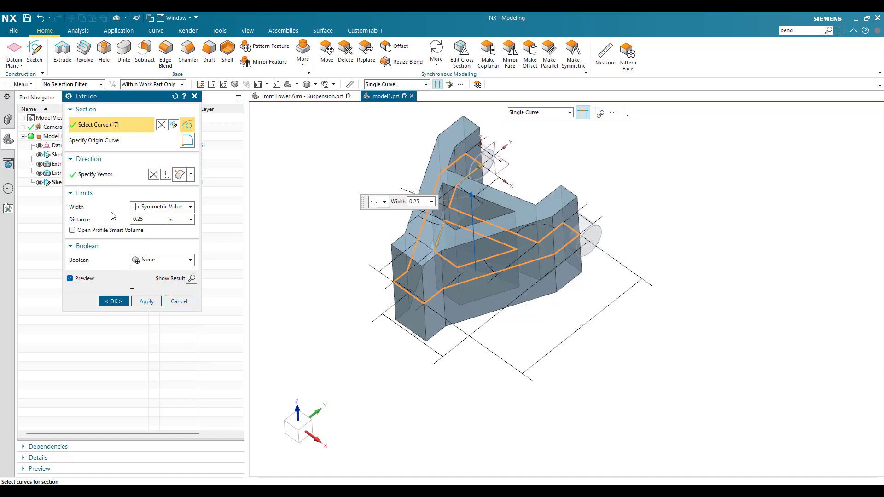
key("Return")
scroll(404, 219, "up", 3)
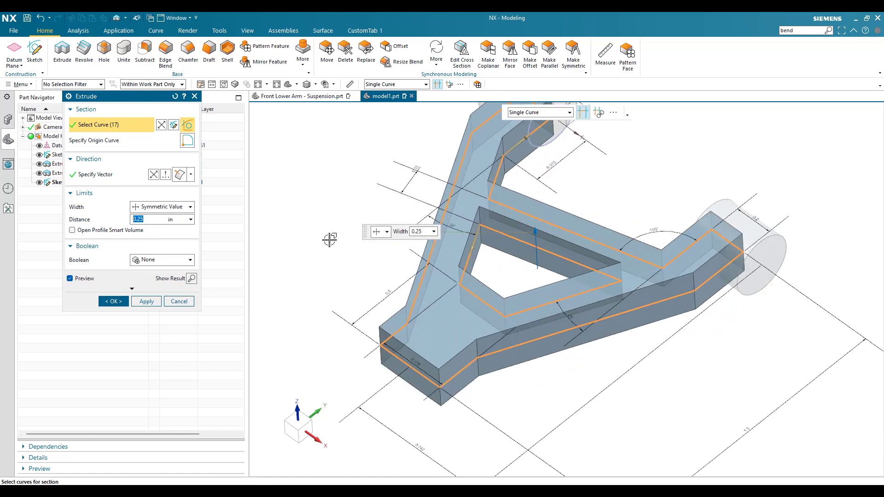
left_click(112, 301)
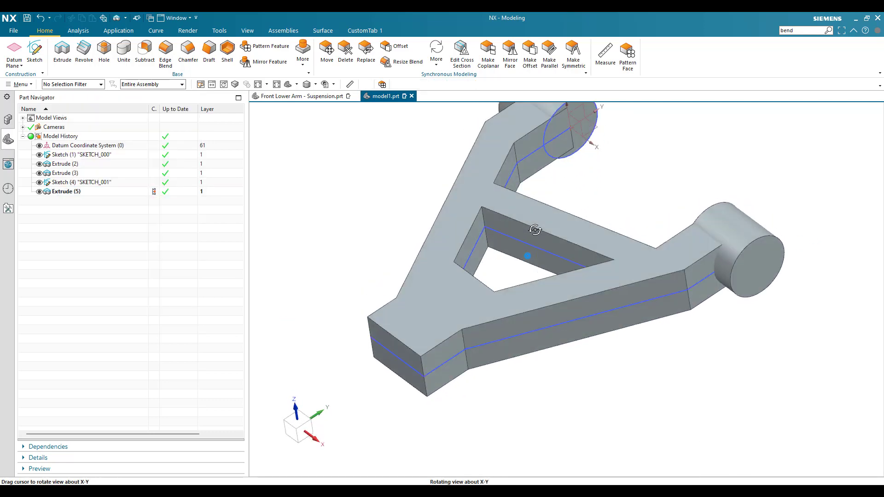
- Unite the two cylindrical bosses as tool bodies with the extruded arm as the target
scroll(536, 230, "down", 3)
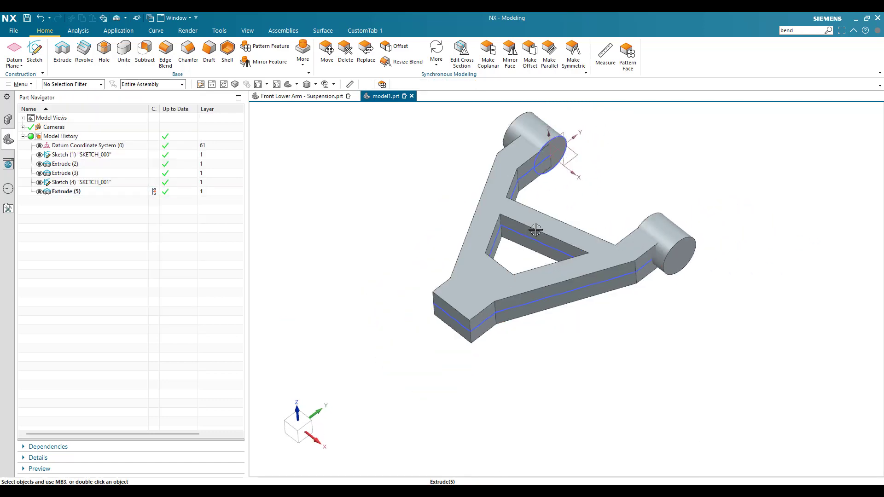
left_click(123, 52)
left_click(489, 253)
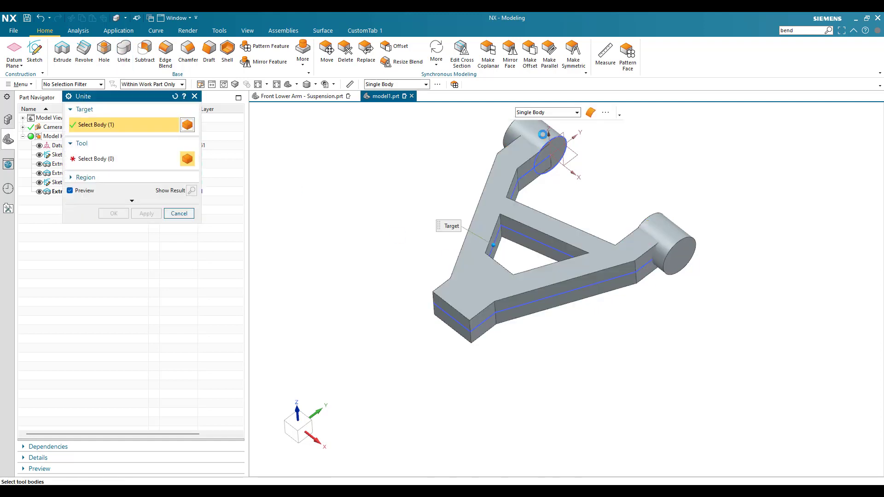
left_click(546, 143)
left_click(661, 227)
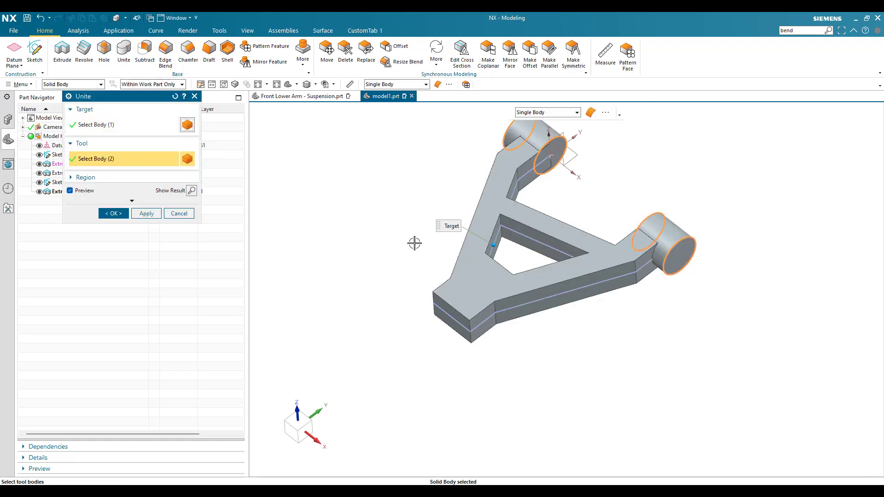
left_click(113, 214)
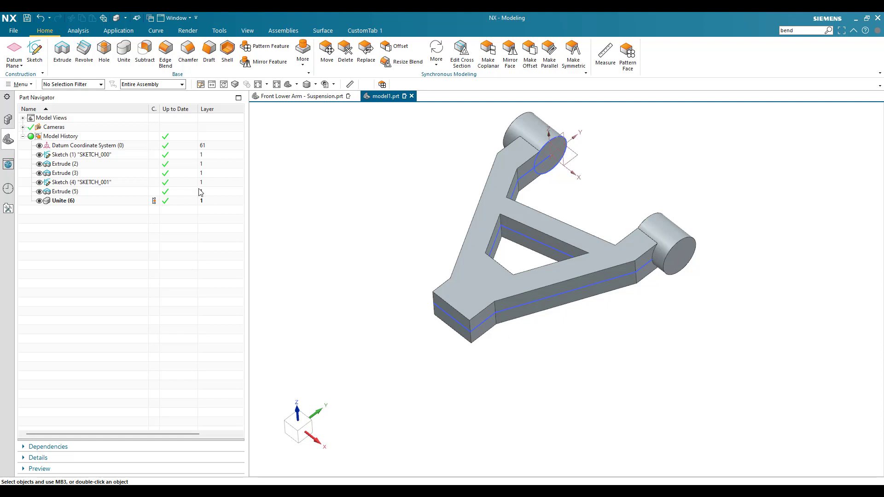
- Blend the two side edges where the arms meet the narrow lower end with a 0.315 in radius
left_click(166, 53)
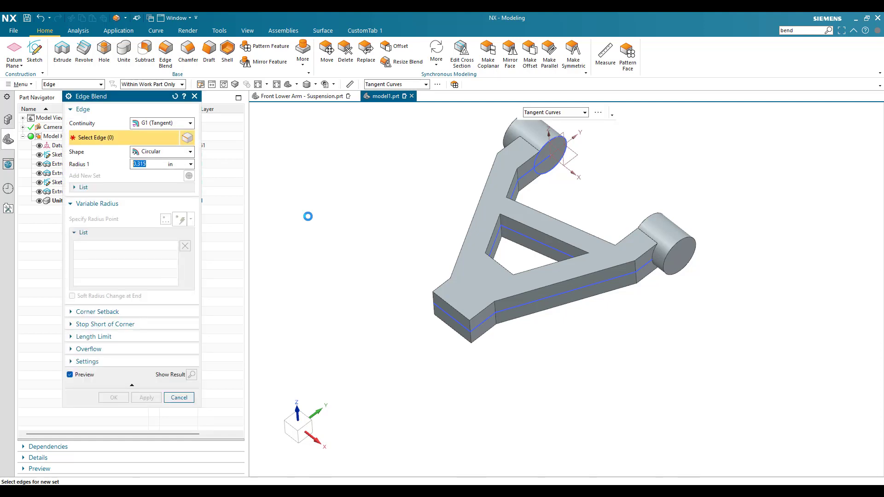
scroll(492, 341, "up", 5)
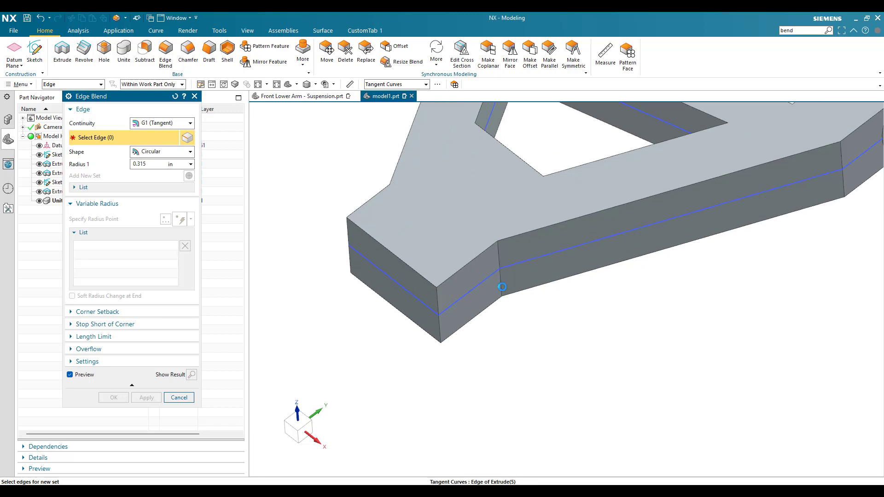
left_click(503, 287)
scroll(497, 281, "down", 2)
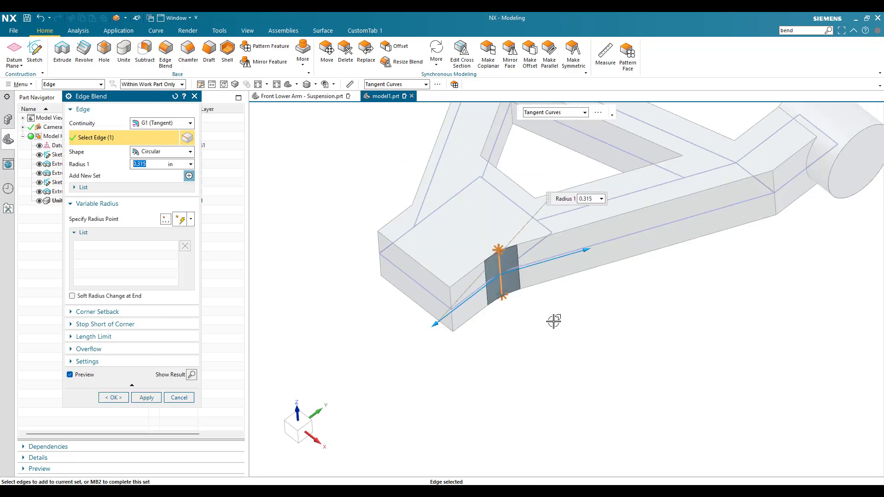
middle_click_drag(554, 322, 540, 304)
left_click(537, 306)
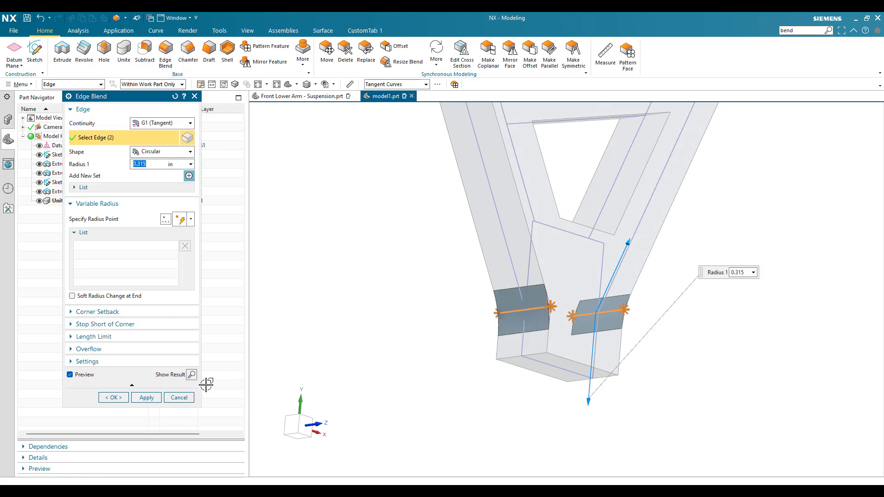
left_click(146, 397)
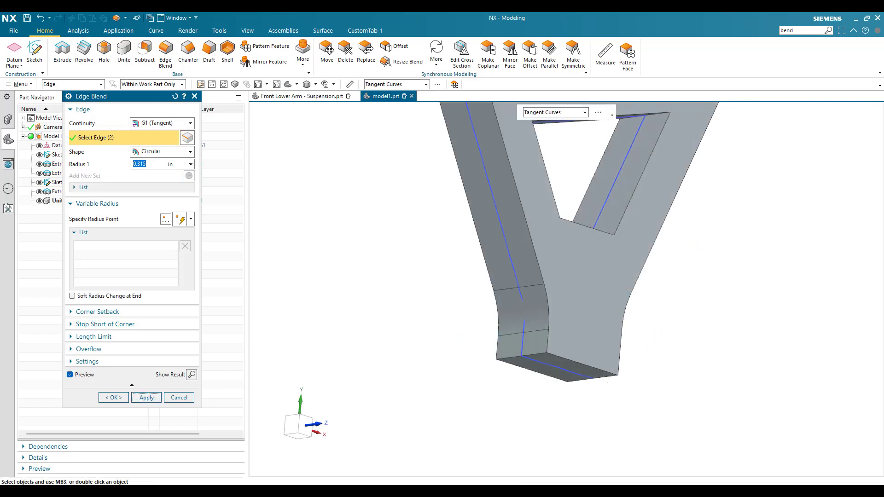
- Blend the two outer bend edges of the arms near the bosses with a 0.5 in radius
scroll(586, 247, "down", 5)
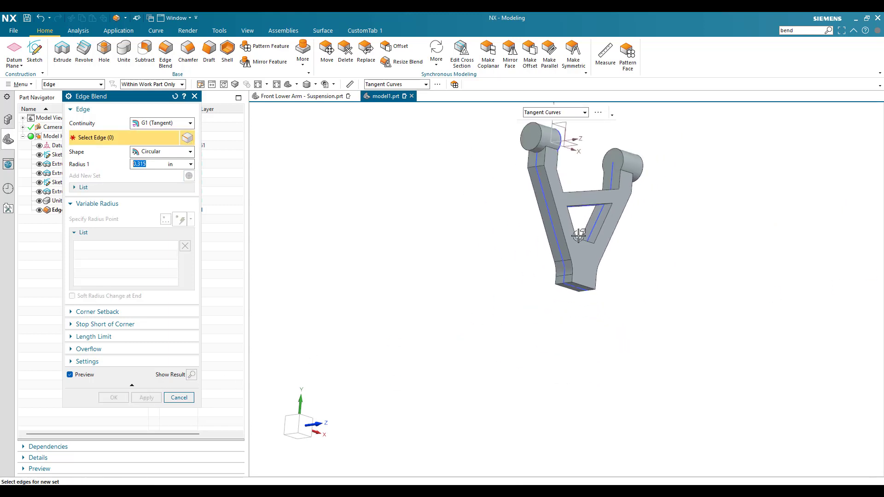
scroll(548, 159, "up", 6)
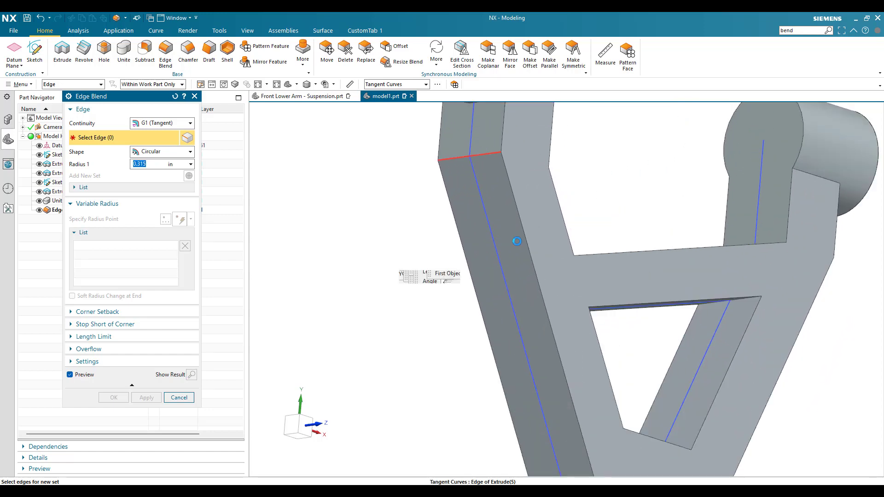
left_click(518, 242)
scroll(485, 235, "down", 2)
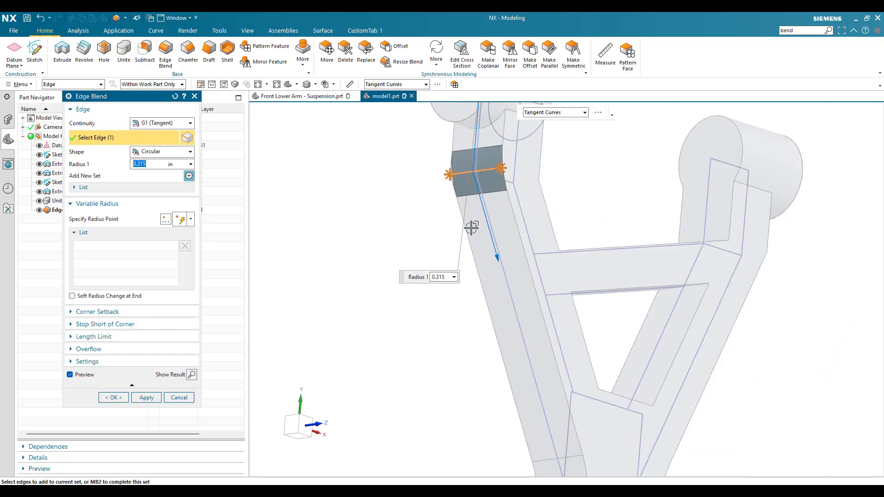
middle_click_drag(472, 228, 803, 221)
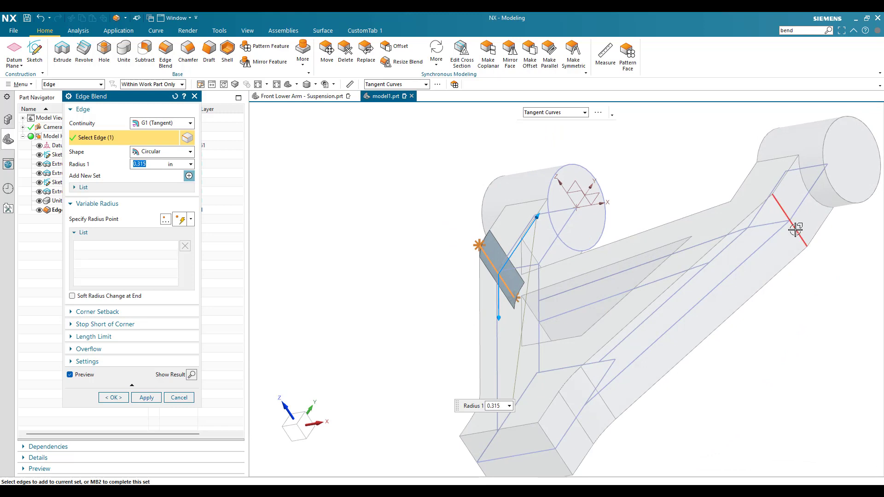
left_click(795, 228)
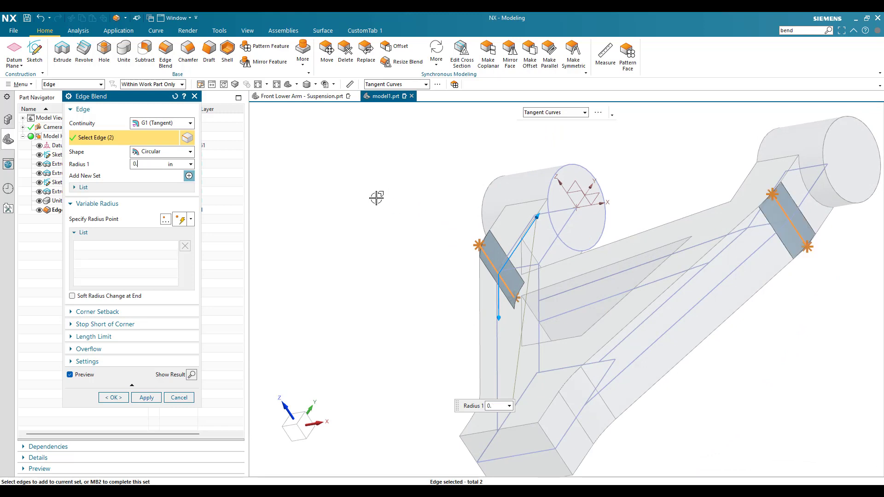
key("Return")
left_click(146, 398)
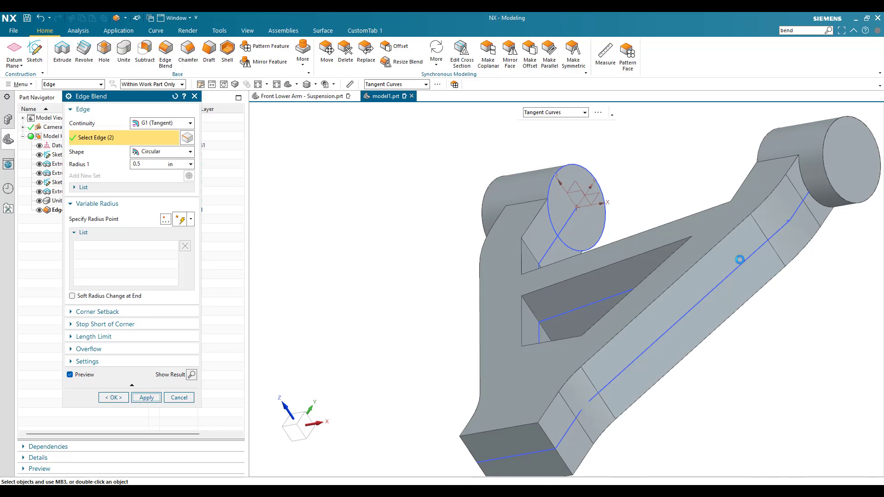
- Blend the upper and lower outer edge chains along both arms with a 0.0625 in radius
scroll(543, 343, "up", 5)
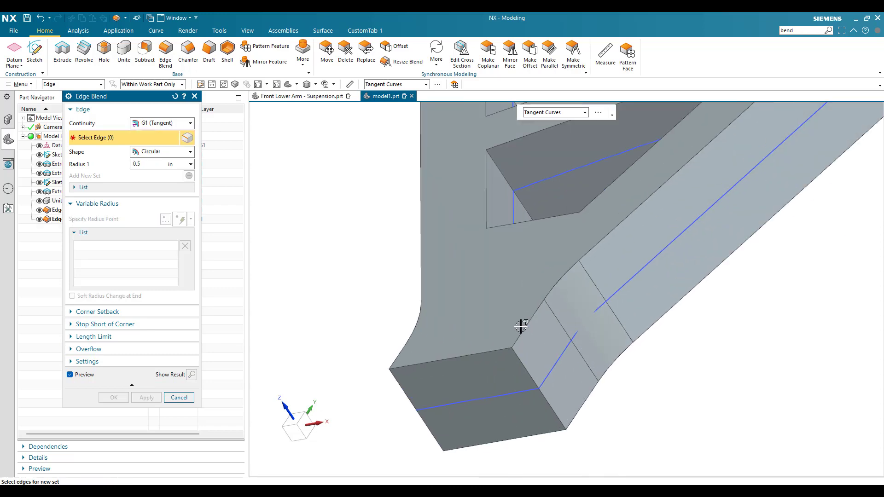
left_click(522, 327)
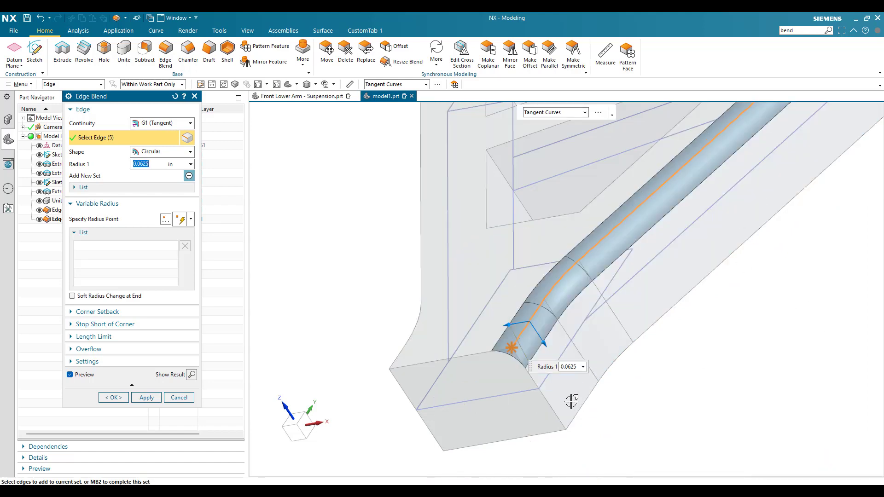
left_click(575, 410)
scroll(576, 300, "down", 2)
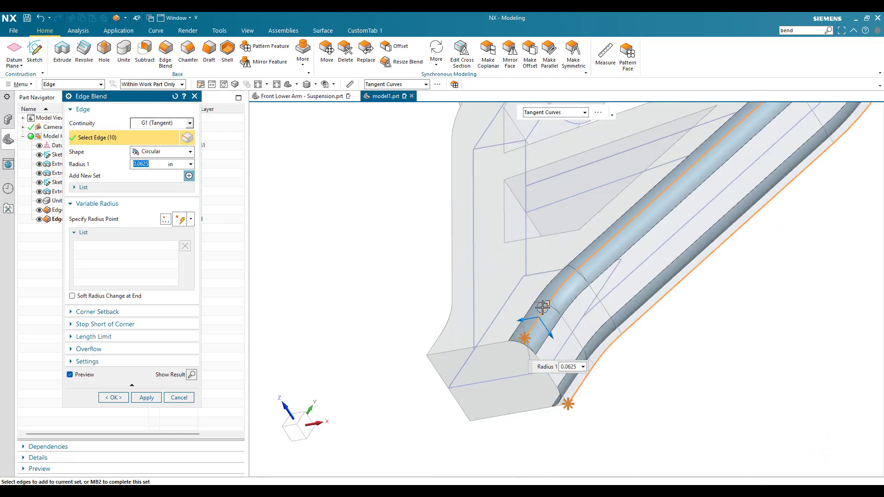
middle_click_drag(578, 308, 633, 300)
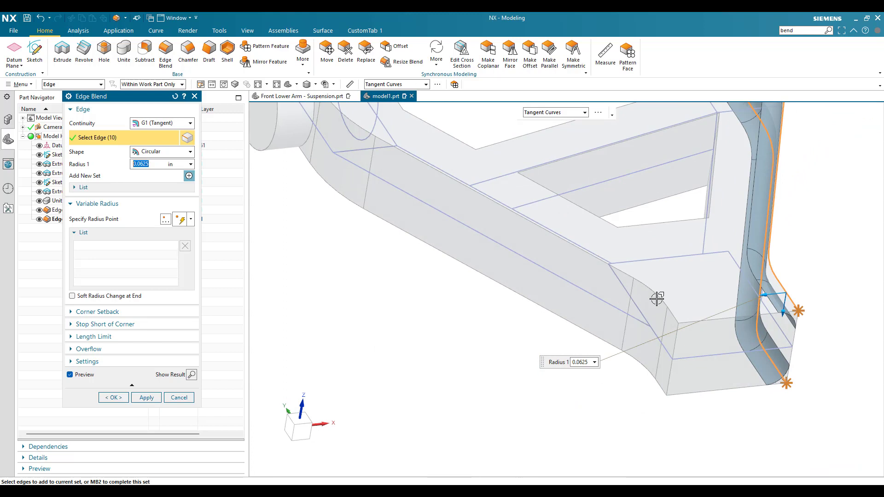
left_click(665, 316)
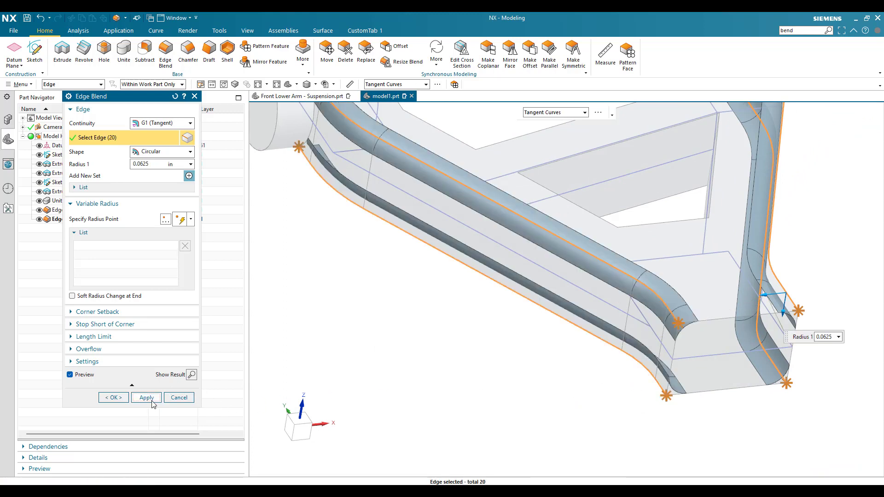
left_click(146, 397)
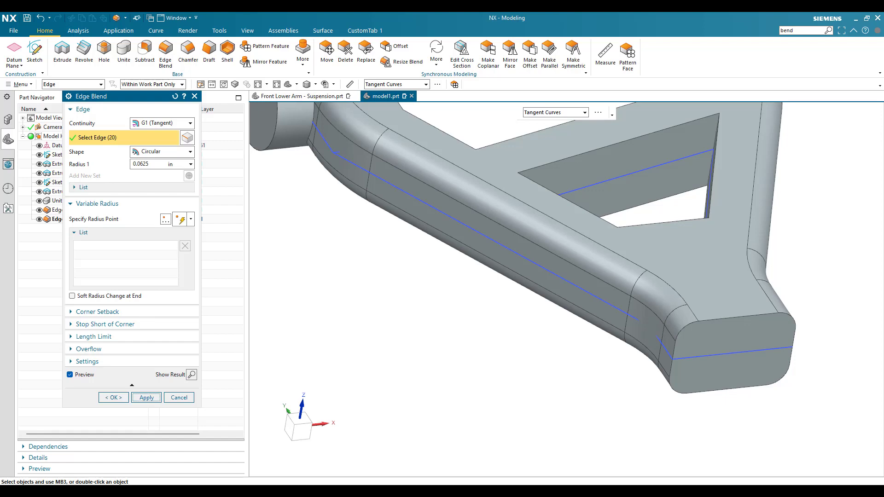
- Blend the inner bend edge of the arm beside the boss at the origin with a 0.315 in radius
scroll(497, 280, "down", 1)
middle_click_drag(486, 279, 468, 295)
scroll(468, 295, "down", 2)
scroll(508, 171, "up", 3)
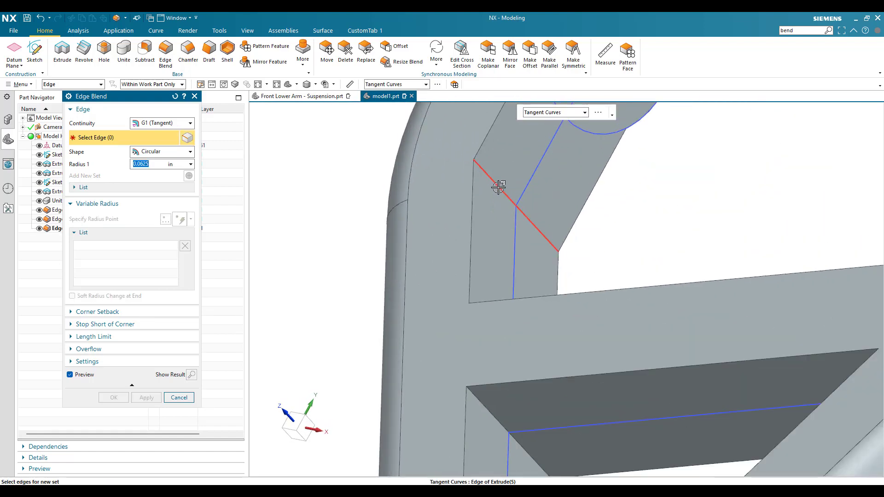
left_click(499, 186)
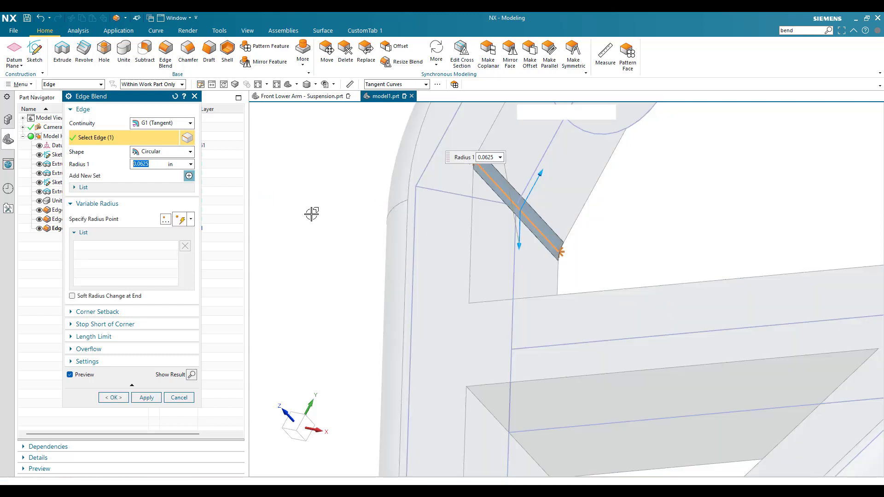
type("0.3")
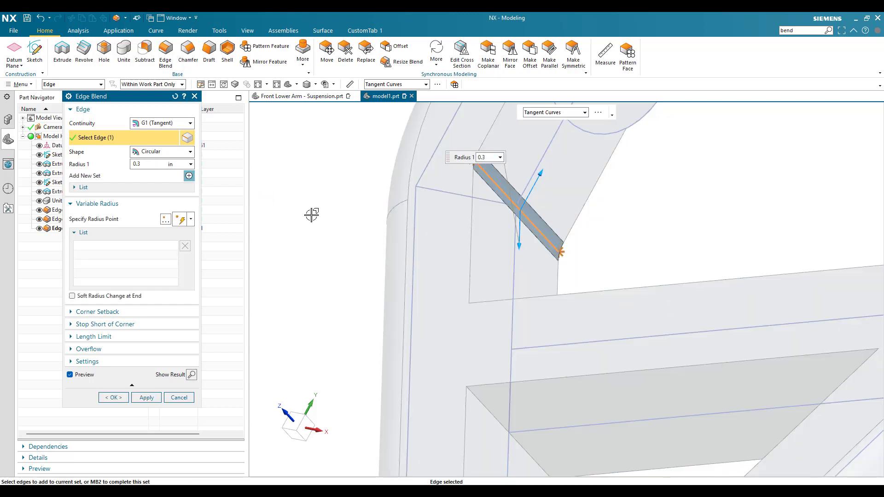
type("15")
key("Return")
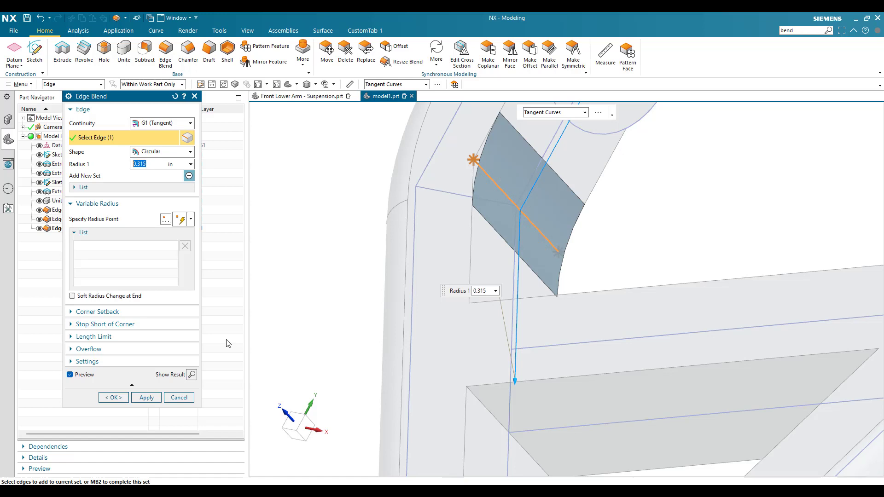
left_click(147, 397)
- Set the blend radius to 0.0625 in and select the two corner edges of the arm opening next to the crossbar
scroll(500, 282, "down", 5)
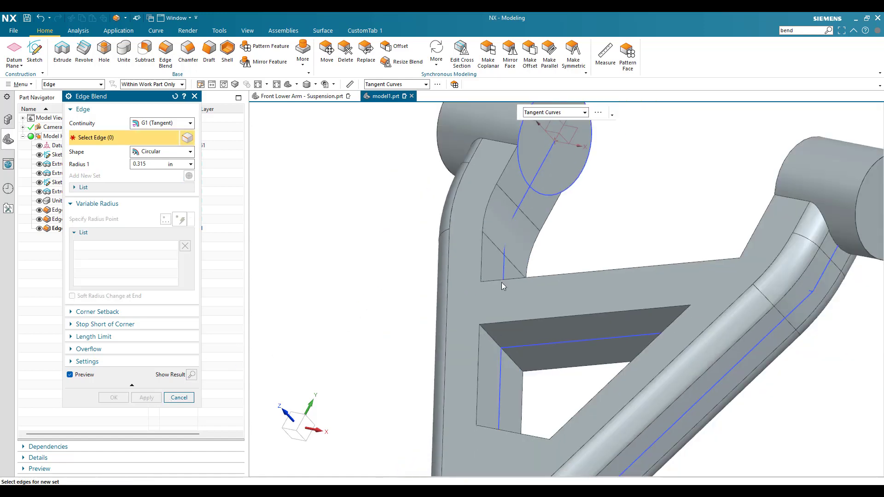
double_click(140, 164)
type("0")
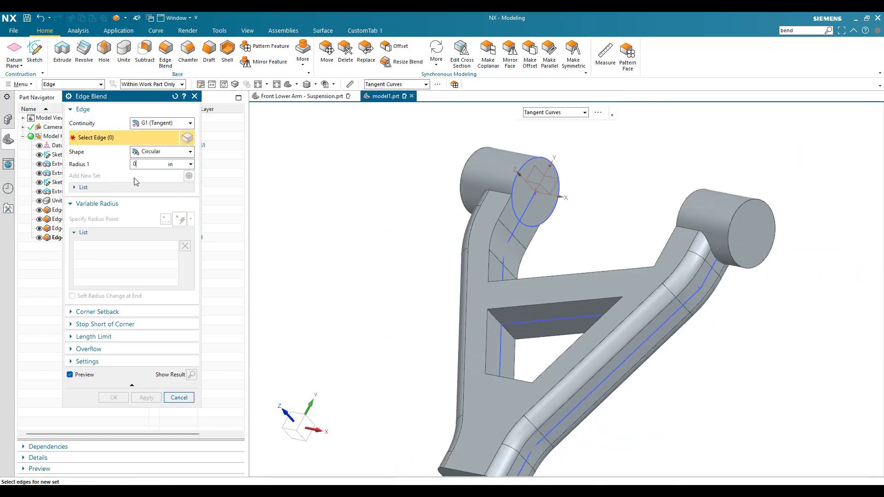
type(".0625")
key("Return")
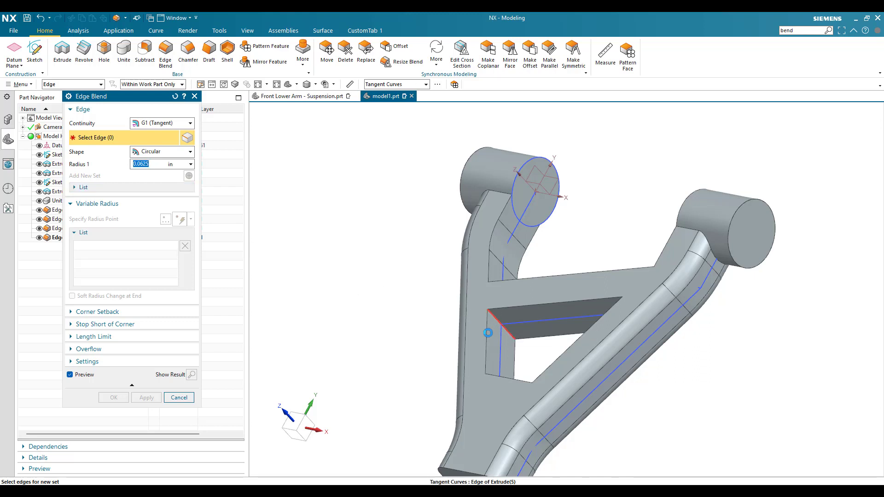
left_click(488, 326)
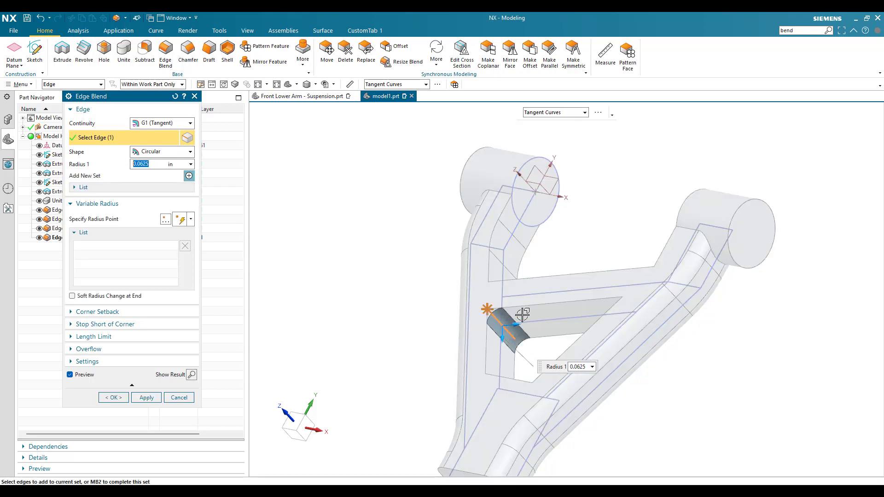
middle_click_drag(528, 314, 545, 317)
scroll(639, 292, "up", 5)
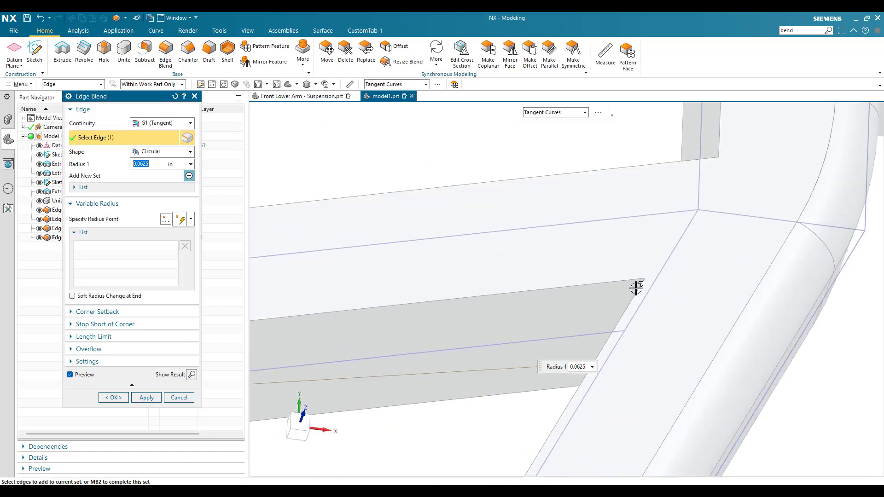
middle_click_drag(642, 292, 647, 294)
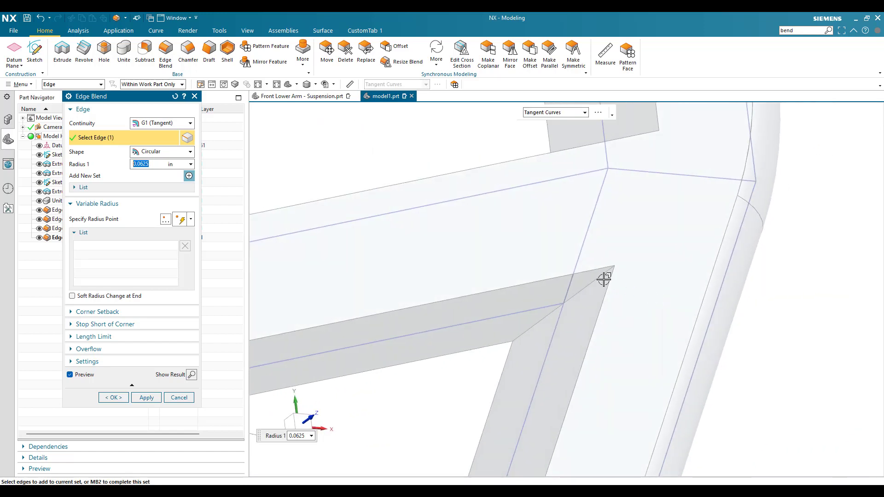
left_click(605, 272)
scroll(586, 263, "down", 2)
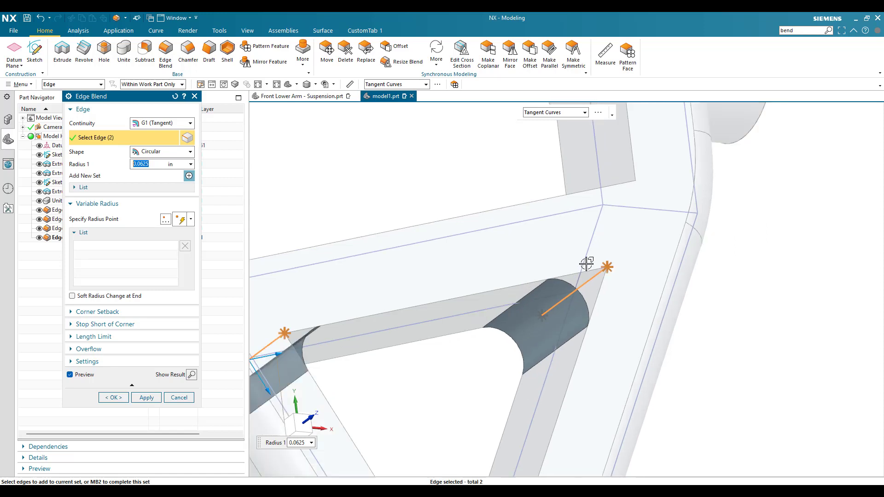
- Add the two corner edges at the narrow lower end of the arm opening to the blend set
scroll(586, 264, "down", 4)
middle_click_drag(549, 385, 534, 427)
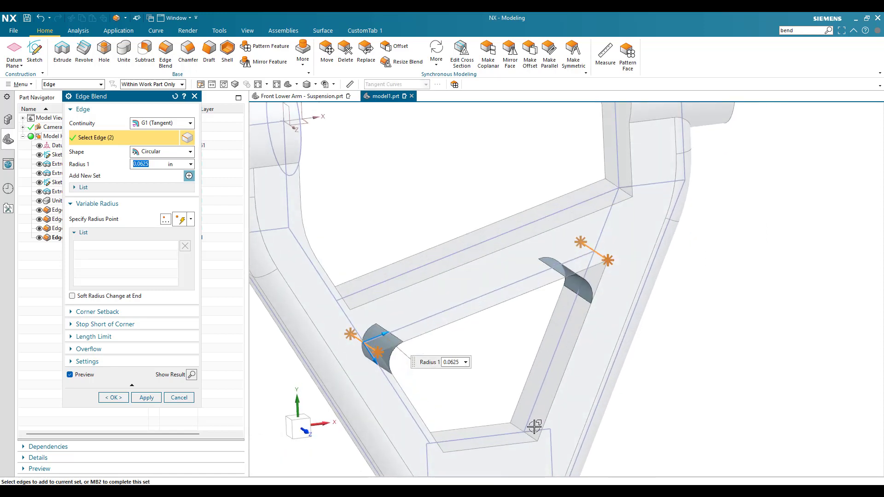
left_click(532, 430)
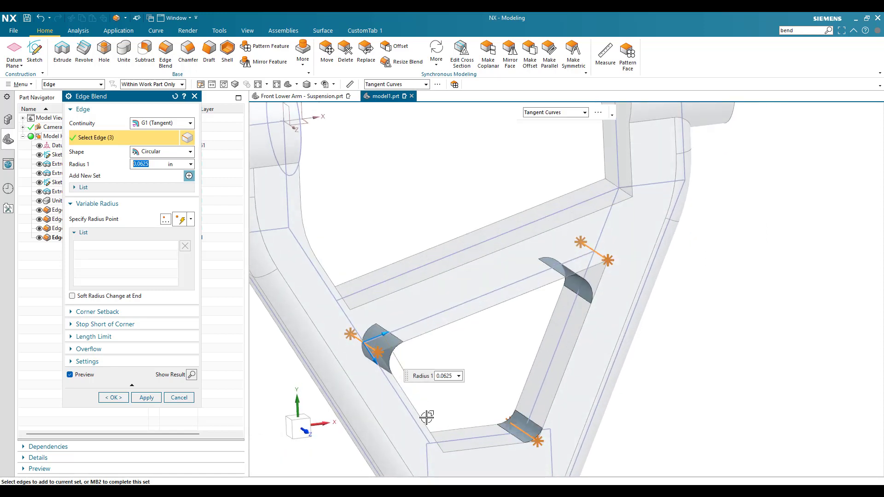
middle_click_drag(414, 420, 404, 423)
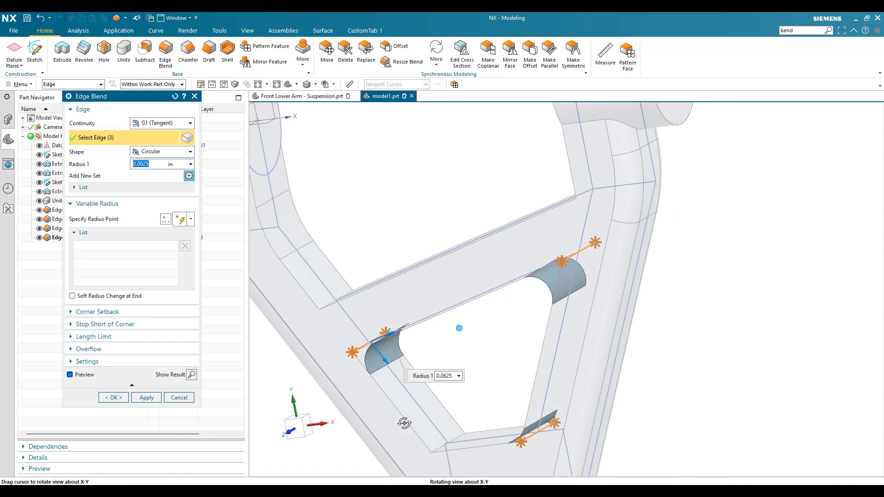
left_click(441, 442)
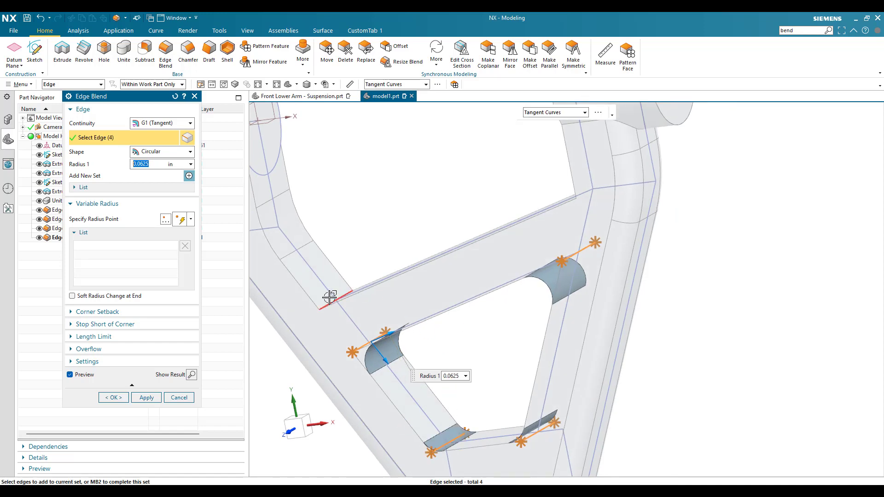
- Add the two corner edges where the crossbar's boss-side face meets the arms and create the 0.0625 in blend
scroll(331, 300, "up", 5)
left_click(391, 285)
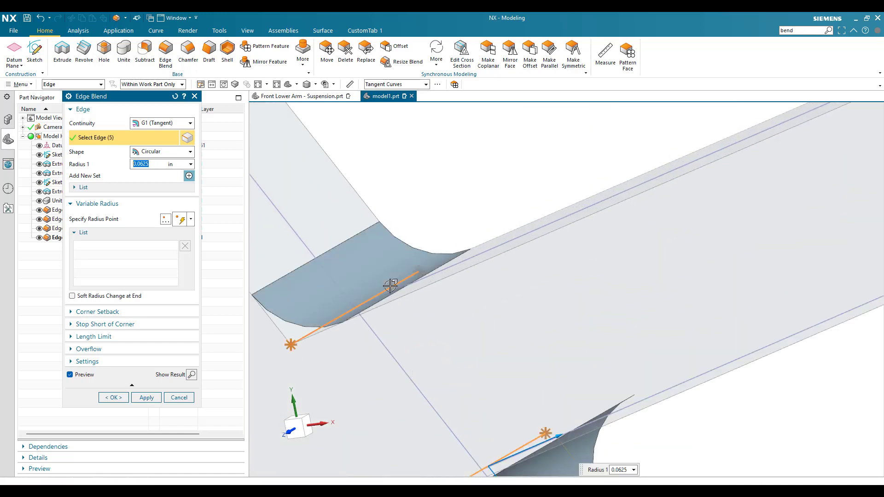
scroll(391, 286, "down", 5)
scroll(400, 281, "down", 3)
scroll(470, 258, "down", 1)
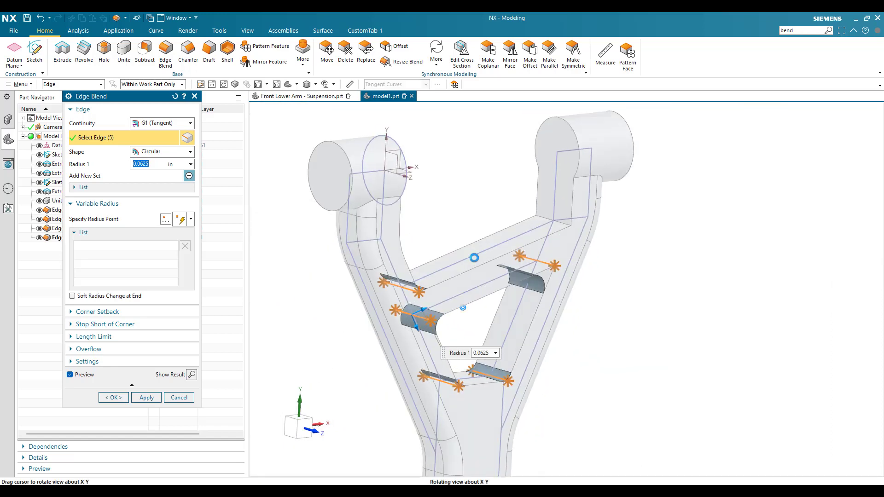
scroll(542, 213, "up", 5)
left_click(544, 229)
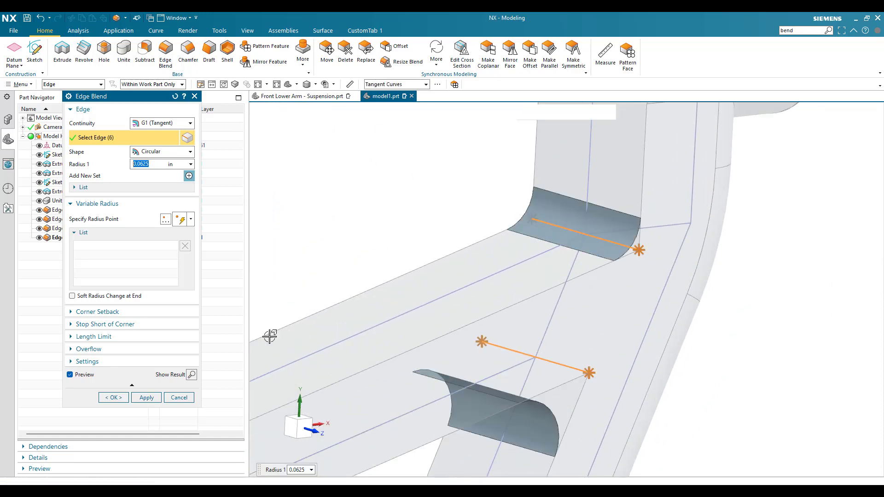
left_click(113, 398)
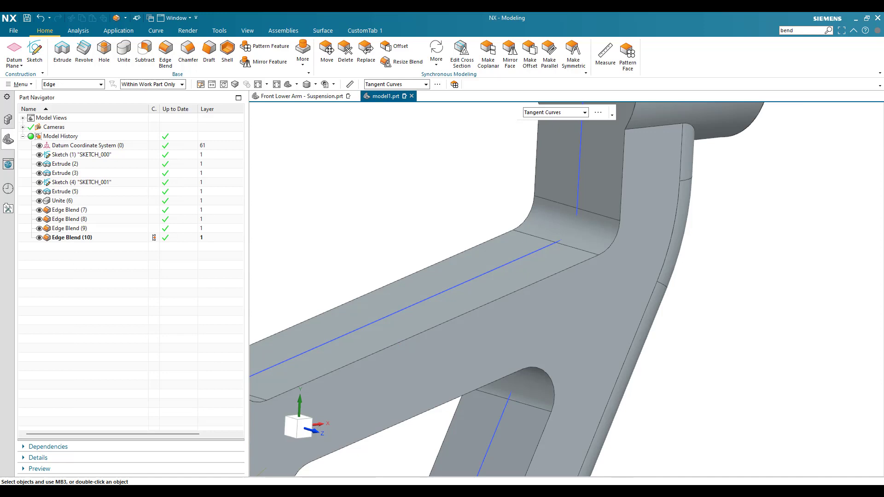
- Start a 0.0625 in edge blend on the boss-side inner edge chain and the arm opening's edge loop on one face
middle_click_drag(590, 284, 659, 230)
key("Home")
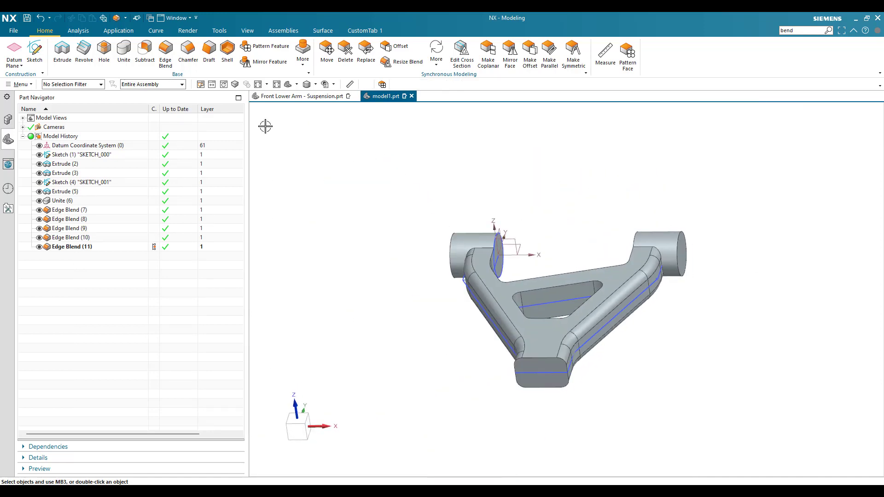
left_click(164, 53)
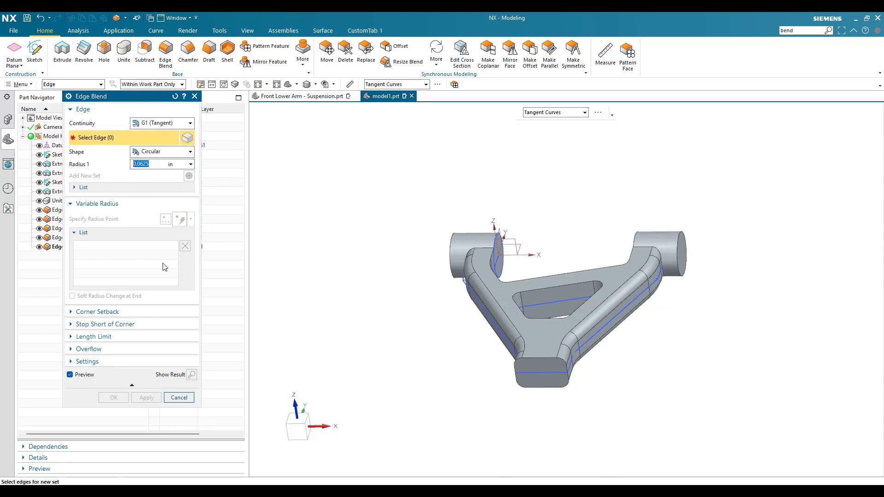
scroll(506, 268, "up", 5)
left_click(458, 244)
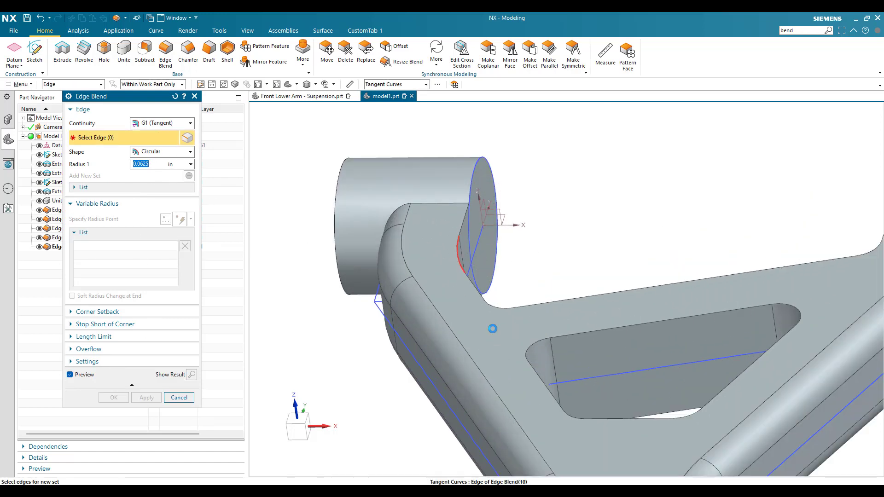
scroll(518, 286, "down", 2)
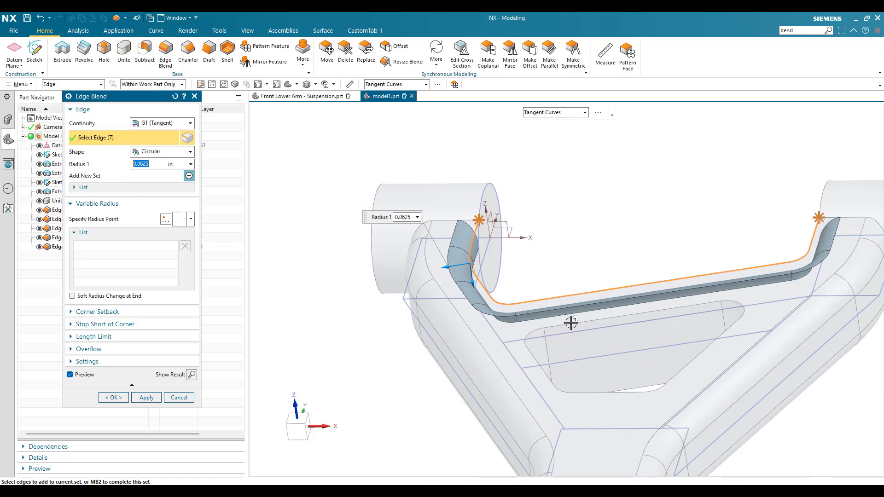
left_click(571, 321)
scroll(560, 324, "down", 2)
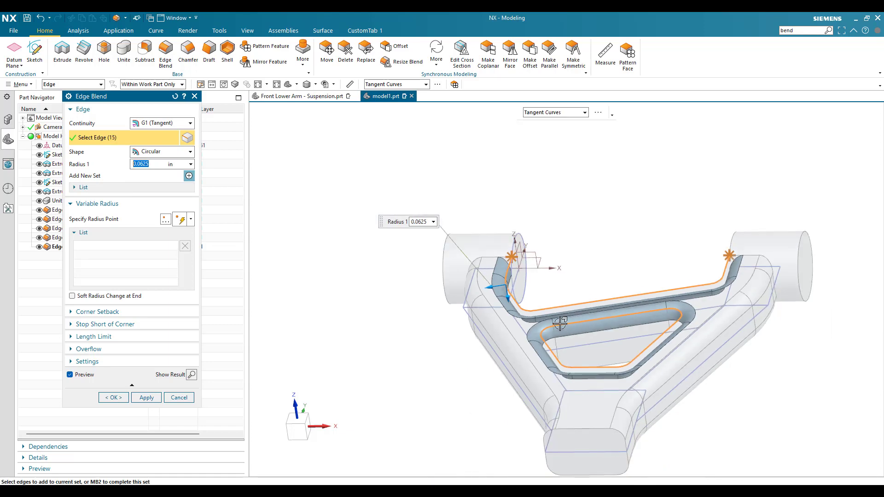
- Add the opening's edge loop and the boss-side inner edge chain on the opposite face, and create the 0.0625 in blend
middle_click_drag(560, 323, 583, 278)
left_click(584, 280)
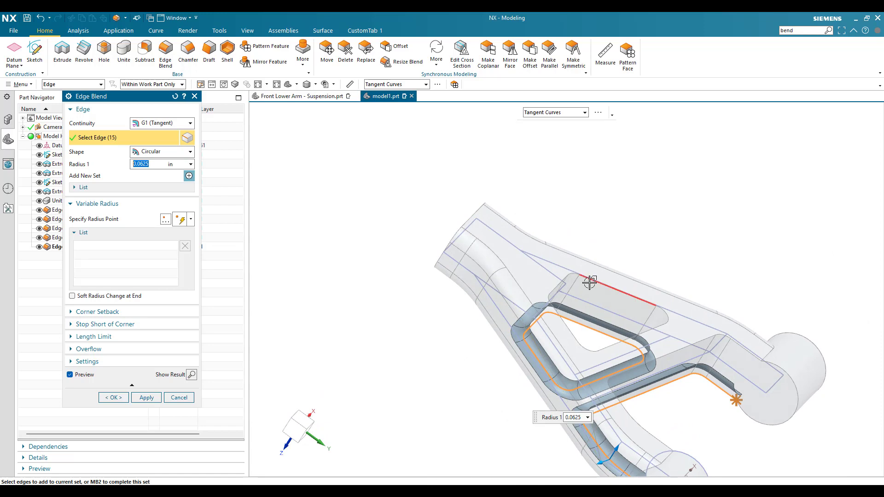
left_click(709, 340)
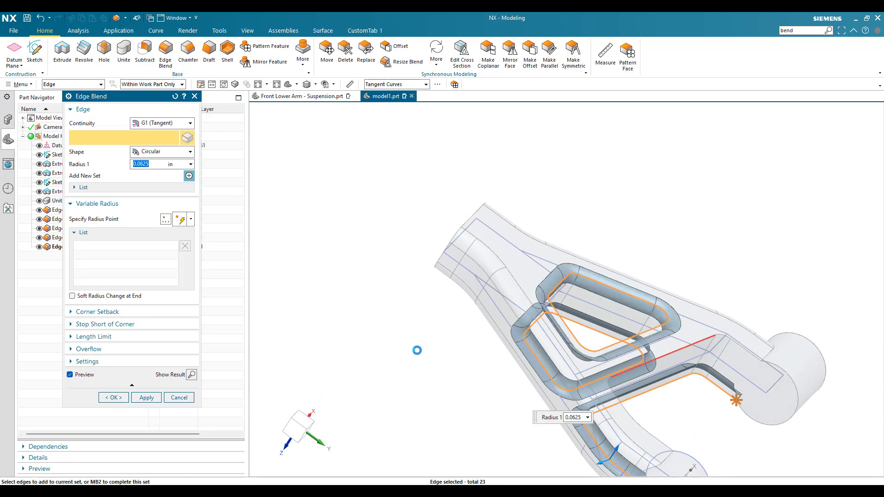
left_click(109, 400)
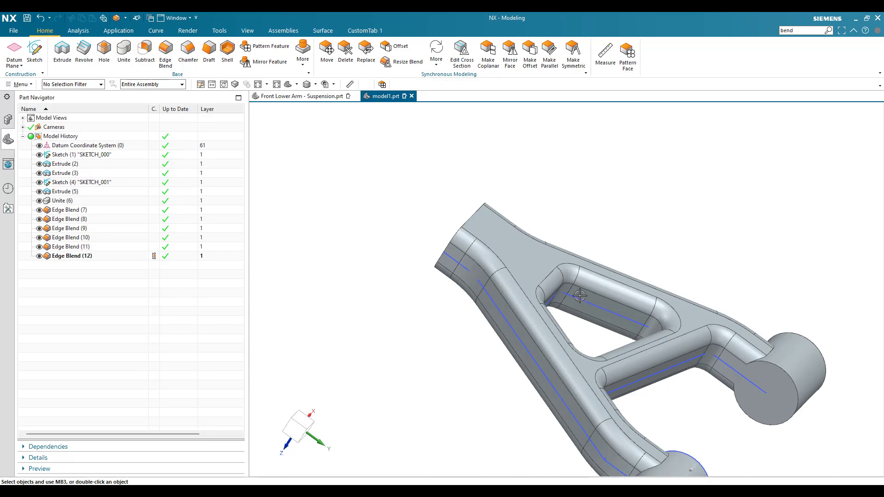
- Blend the circular end edges of both cylindrical bosses with a 0.032 in radius
middle_click_drag(564, 271, 612, 341)
scroll(687, 343, "up", 4)
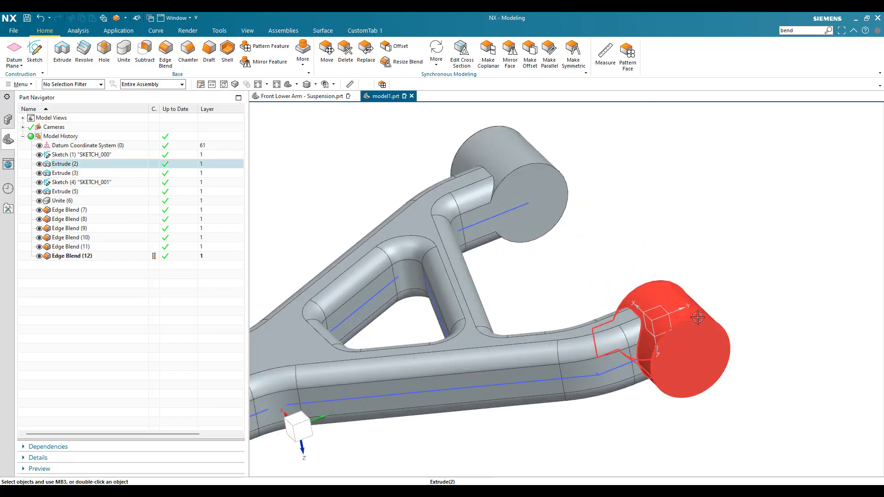
left_click(166, 53)
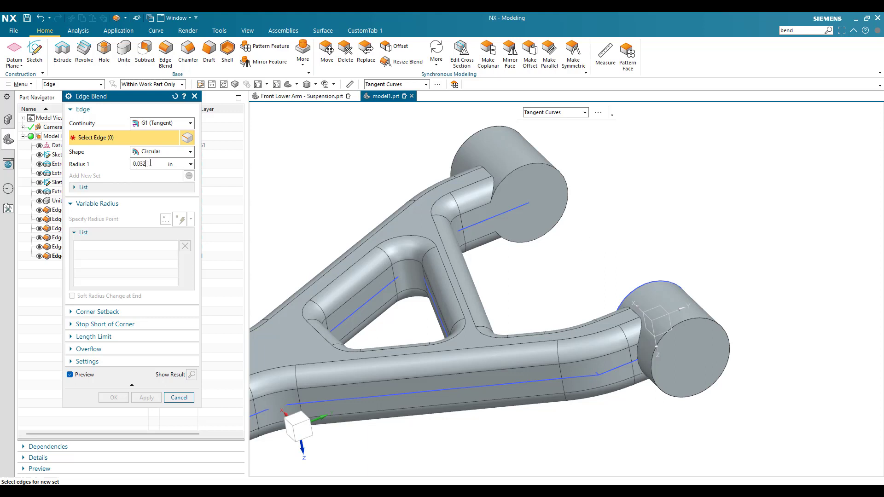
left_click(528, 164)
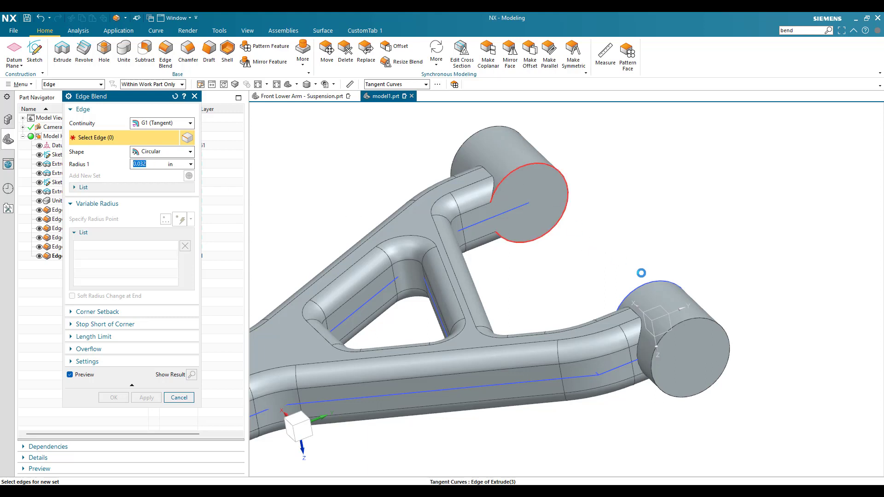
left_click(491, 126)
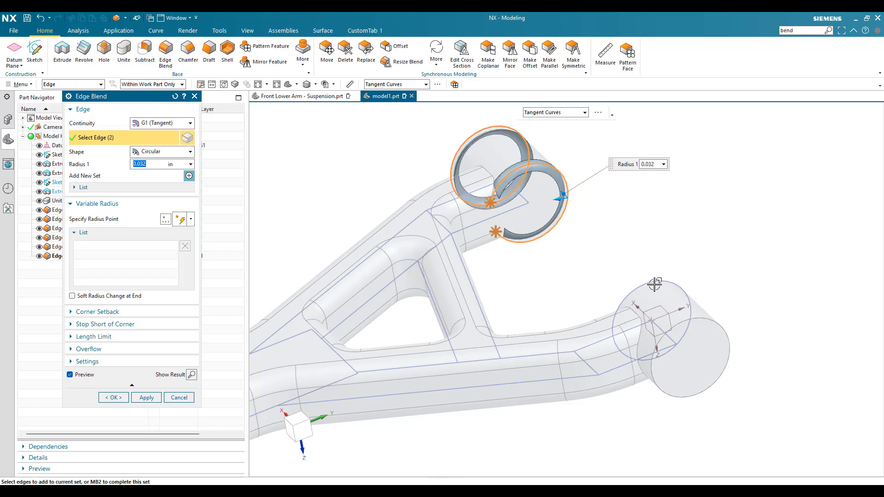
left_click(653, 283)
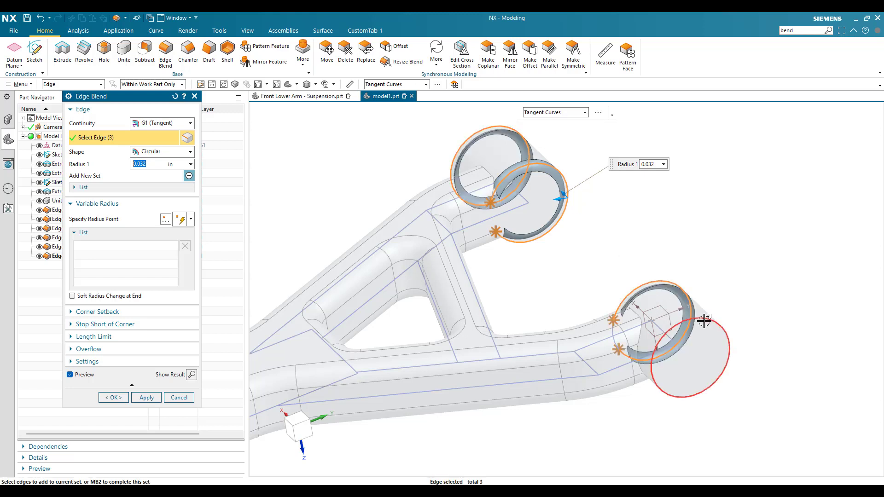
left_click(113, 397)
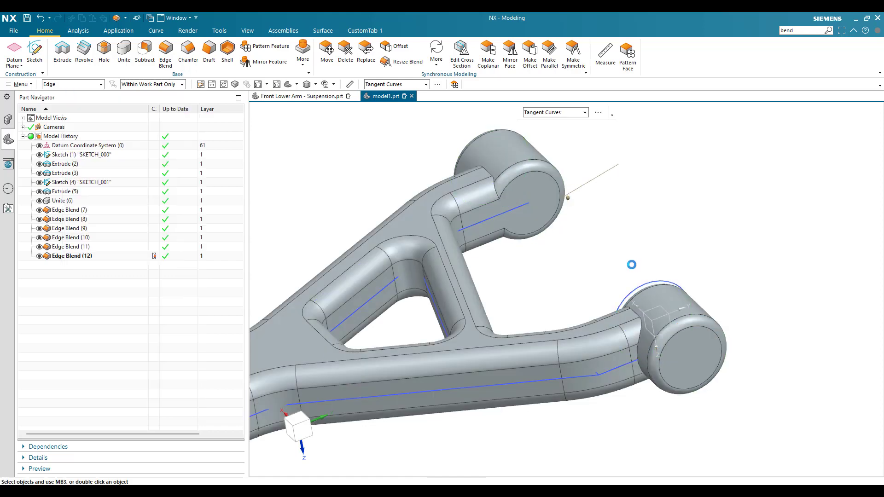
- Create a new sketch on the XY plane of the arm at the origin
scroll(634, 258, "down", 3)
scroll(501, 310, "down", 1)
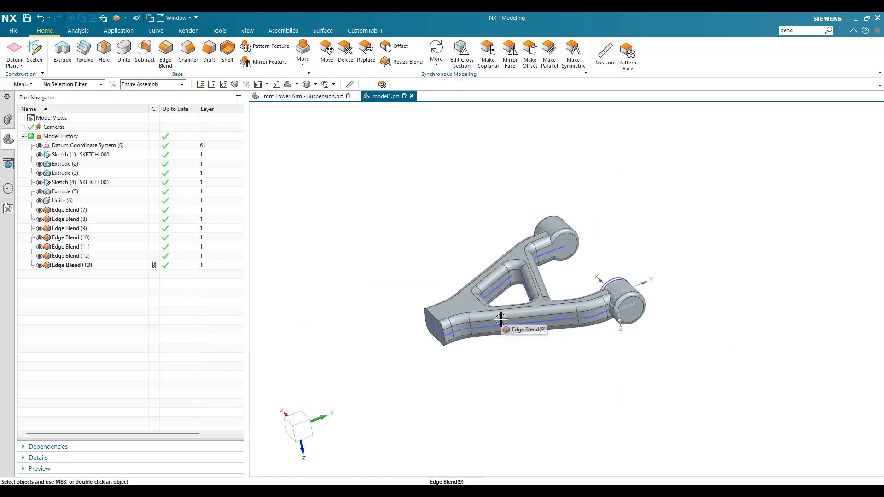
middle_click_drag(501, 317, 404, 295)
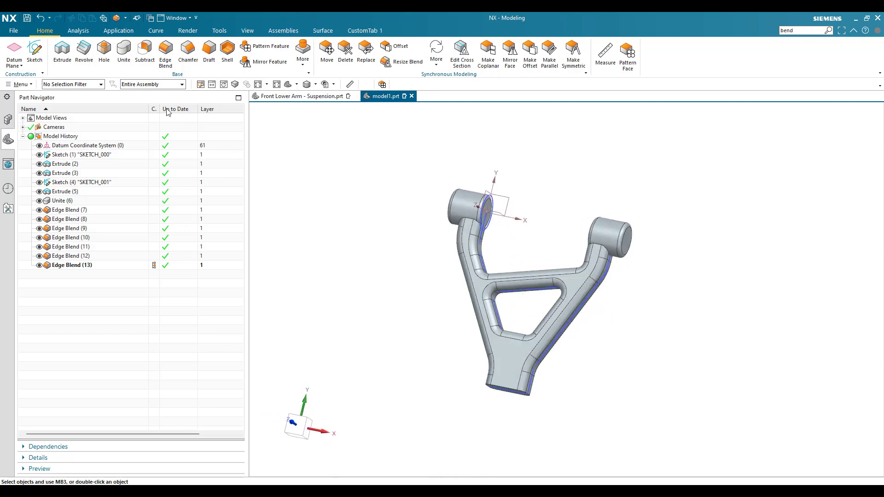
left_click(40, 58)
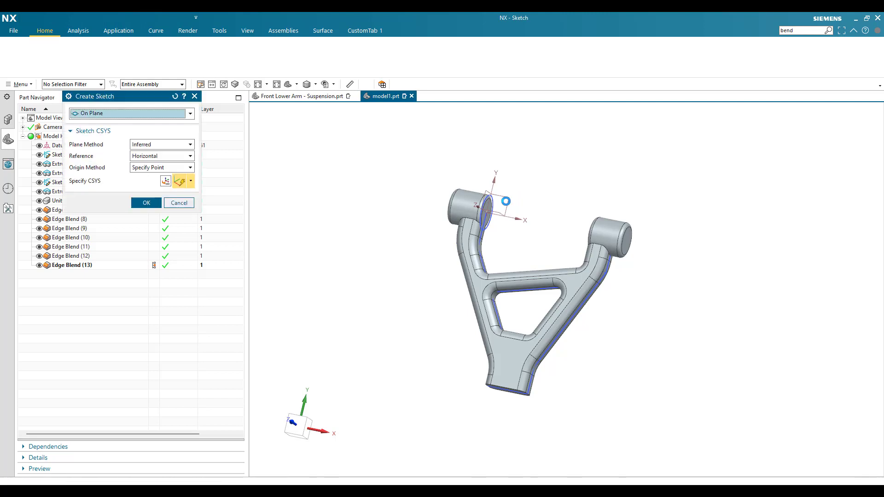
left_click(147, 203)
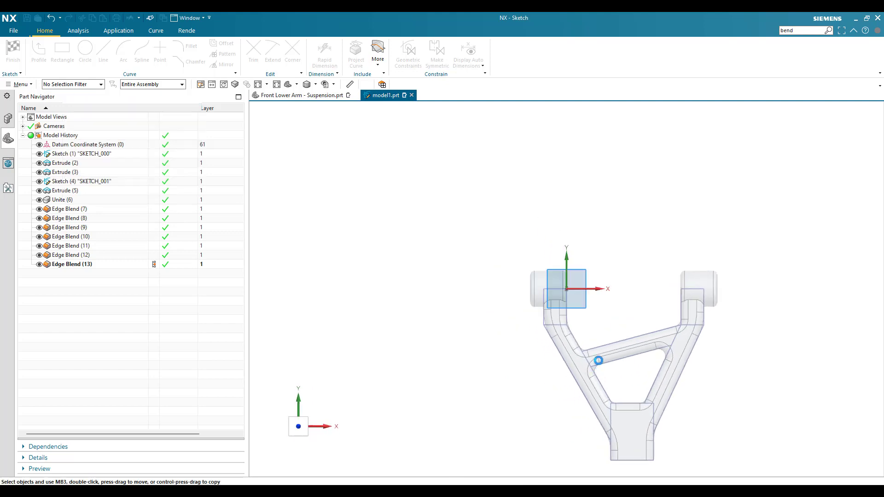
- Sketch a three-point arc of about 1.12 in radius from the origin-side arm's inner vertical line to the crossbar's boss-side line
scroll(574, 279, "down", 1)
scroll(587, 308, "up", 5)
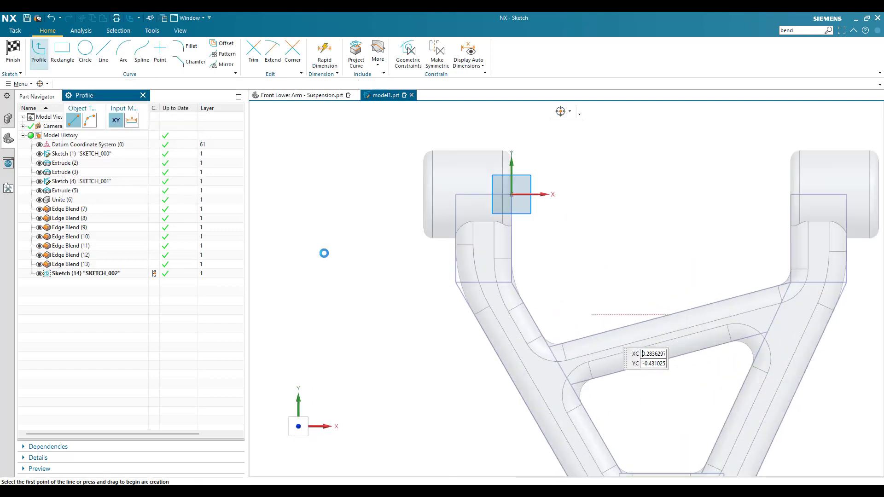
left_click(124, 50)
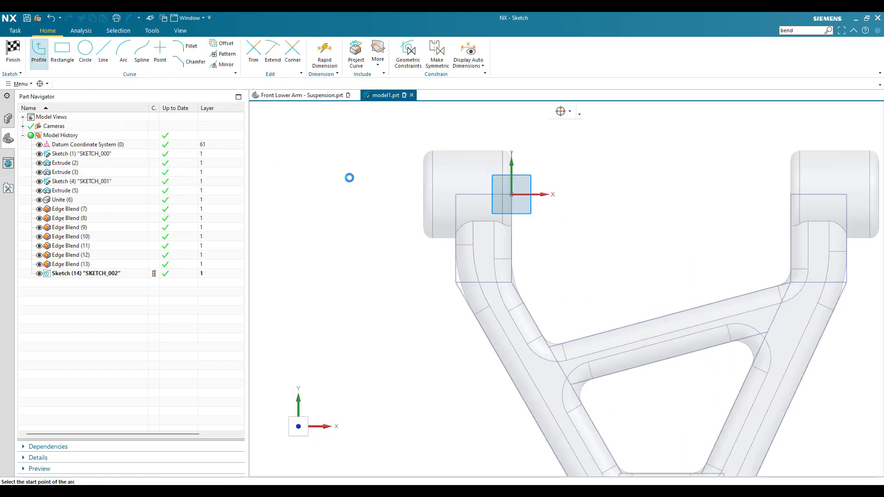
scroll(382, 185, "down", 1)
scroll(427, 279, "up", 1)
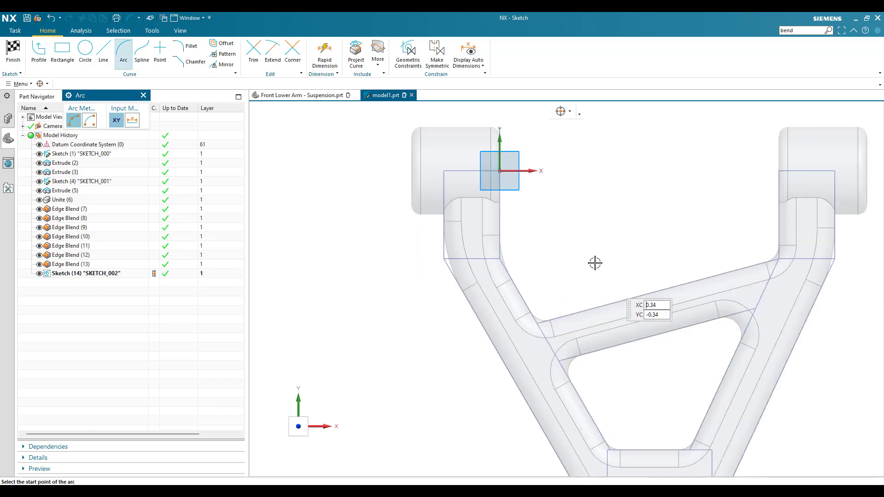
left_click(500, 226)
left_click(601, 306)
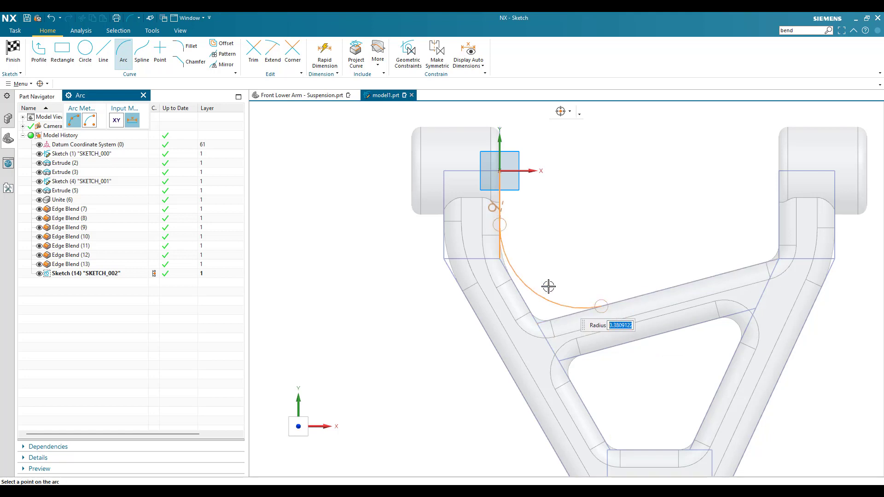
left_click(550, 275)
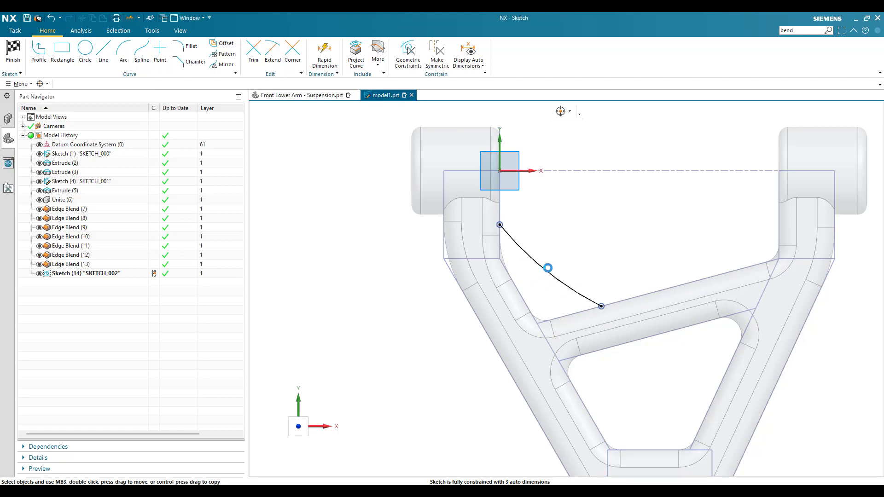
- Dimension the arc's radius and set it to 0.43 in
key("d")
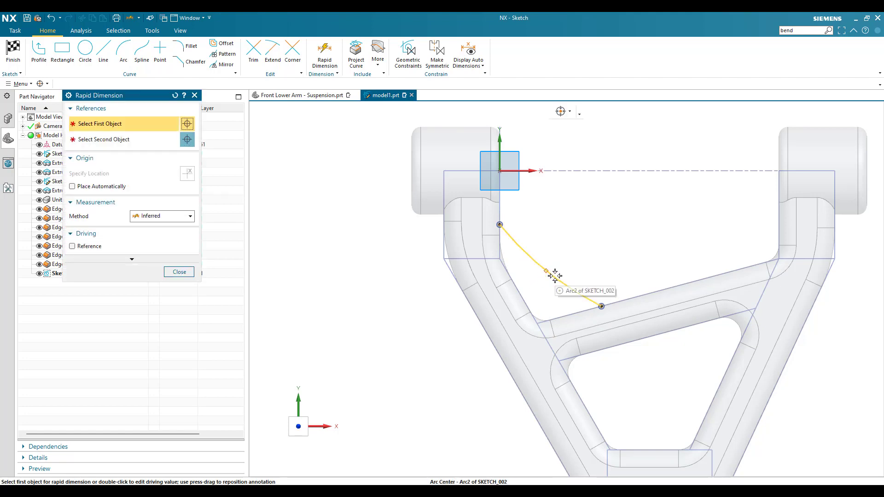
left_click(555, 276)
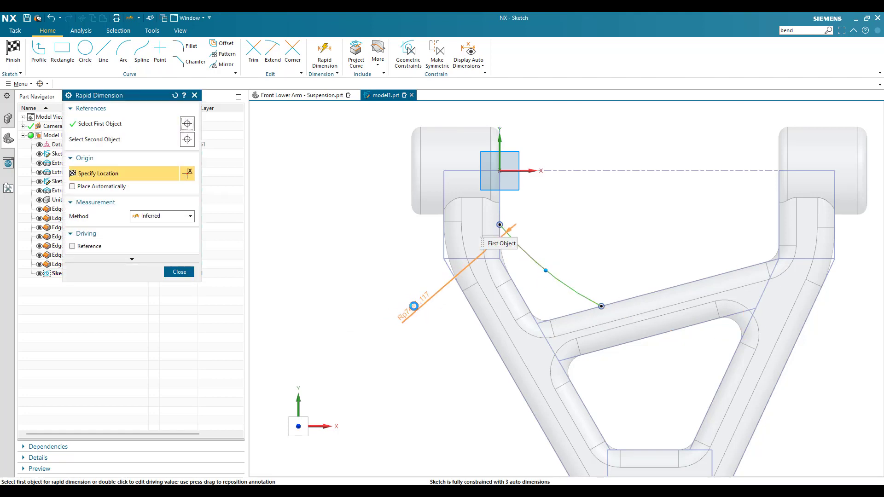
left_click(410, 328)
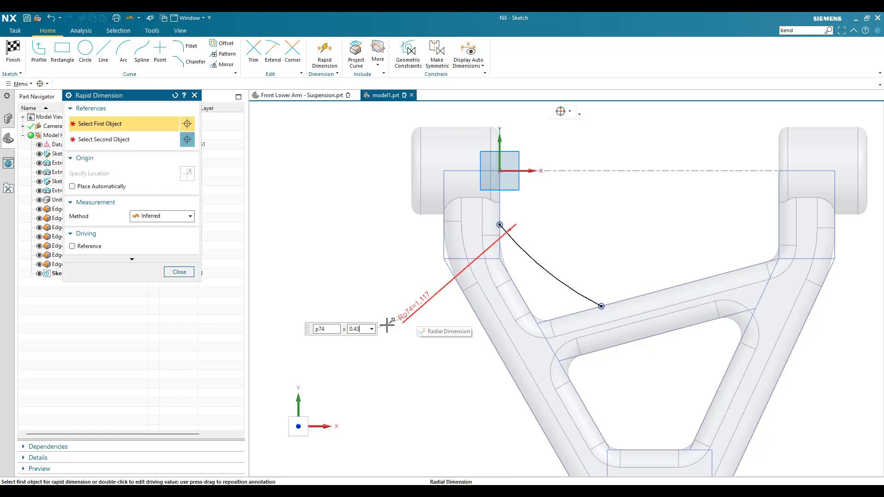
left_click(371, 330)
left_click(366, 329)
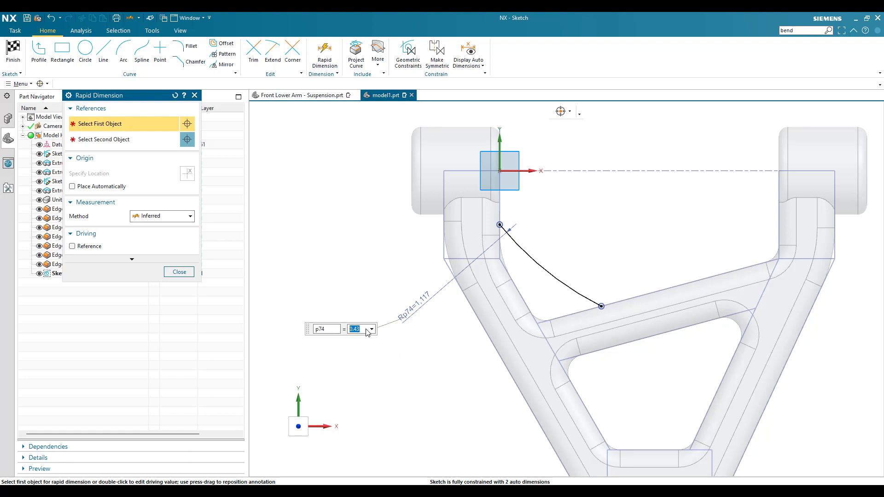
key("Return")
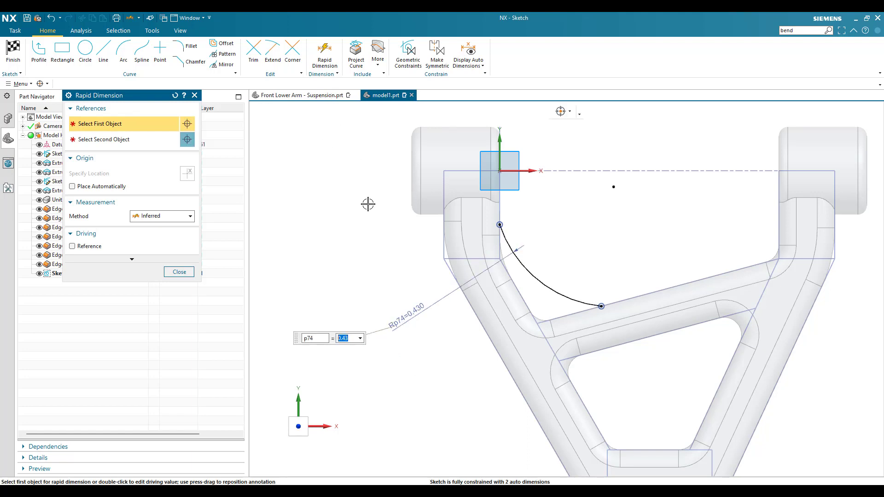
key("Escape")
scroll(352, 257, "down", 2)
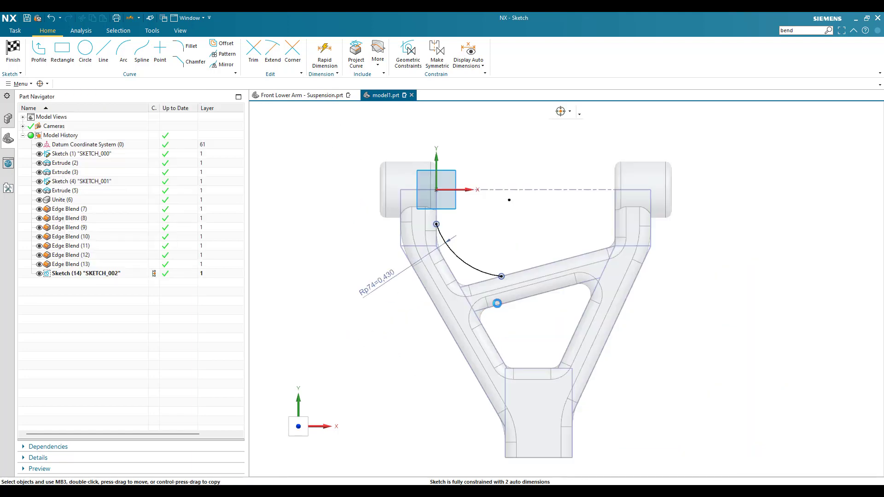
key("d")
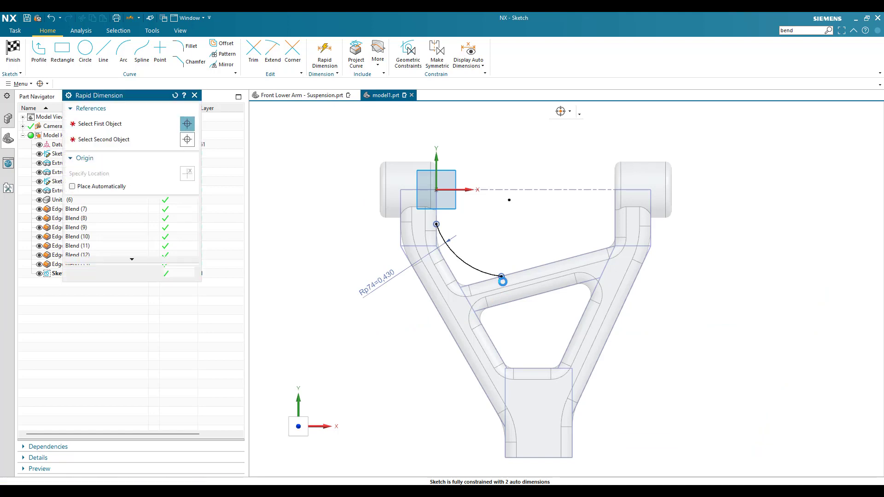
left_click(508, 200)
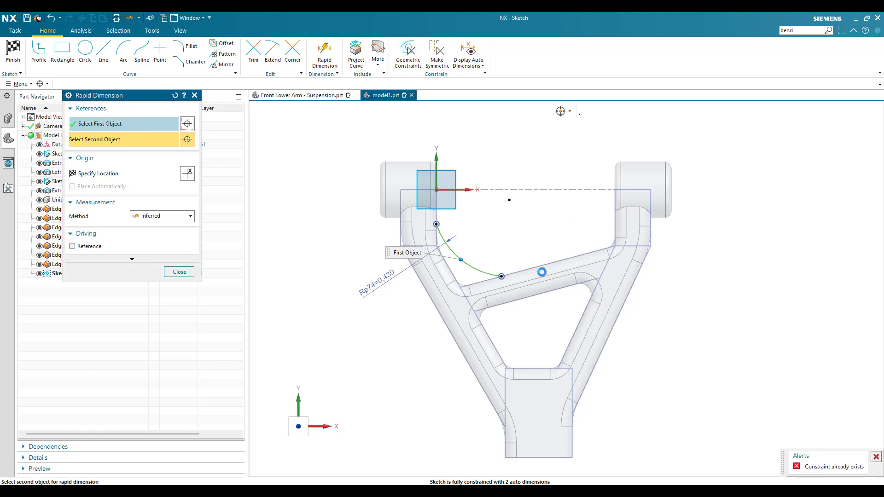
key("Escape")
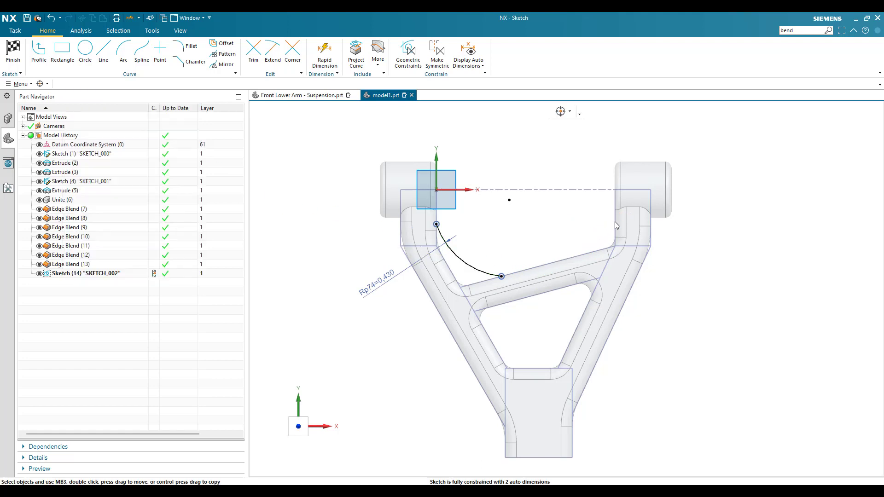
- Dimension the horizontal distance from the arc's crossbar endpoint to the opposite arm's inner vertical line and set it to 0.613 in
key("d")
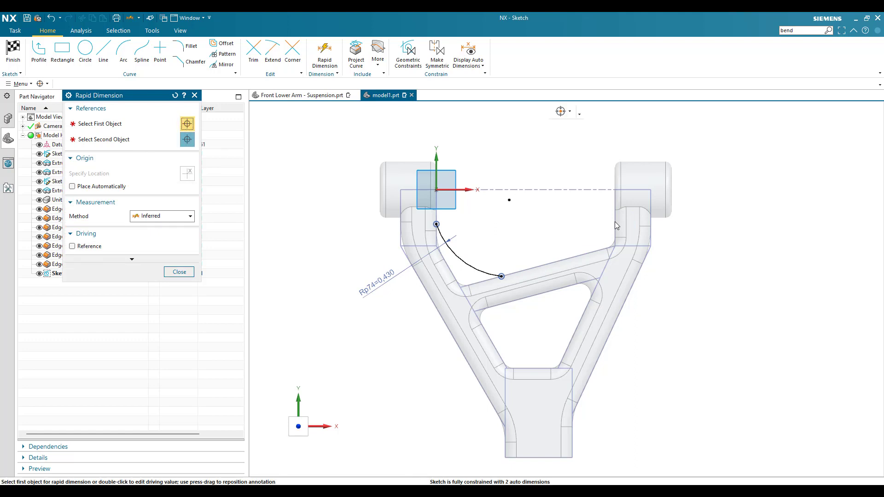
left_click(615, 221)
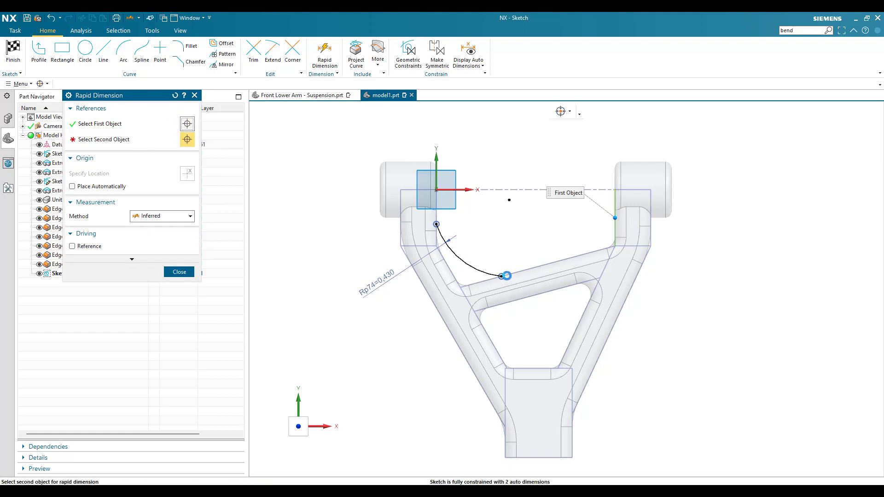
left_click(501, 277)
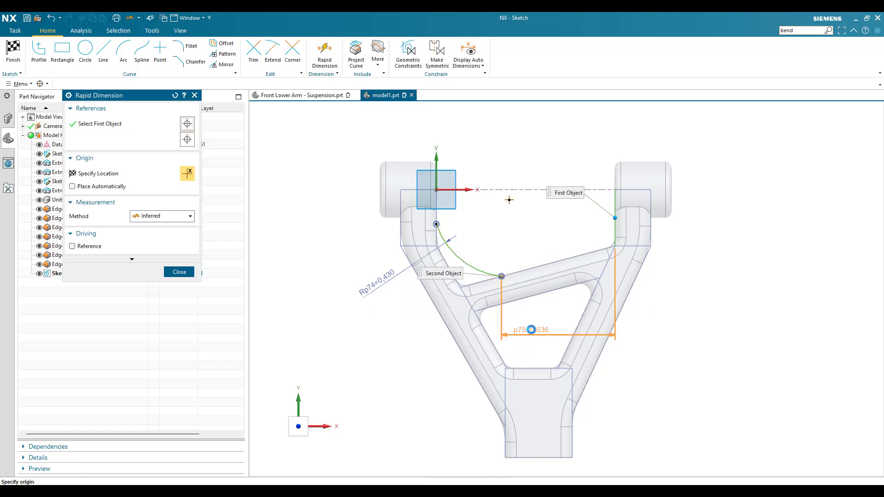
left_click(567, 327)
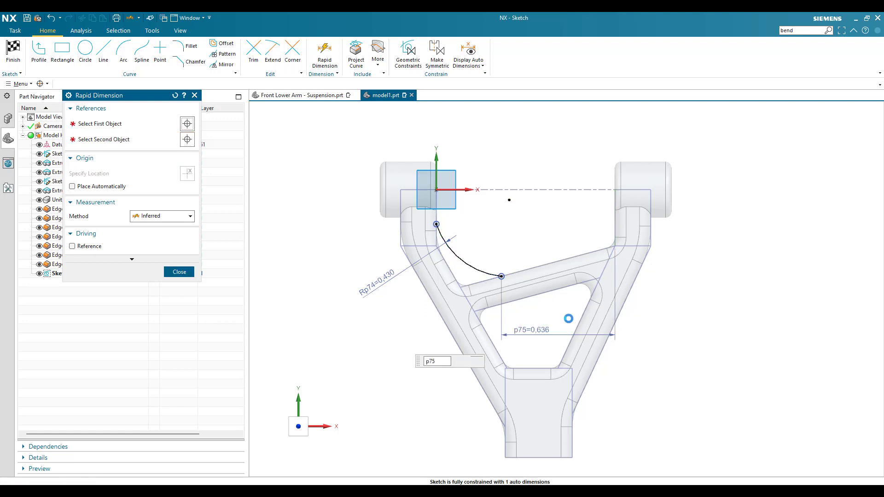
- Dimension the arc's upper endpoint vertically from the X axis, set the distance to 0.2 in, and finish the sketch
left_click(436, 224)
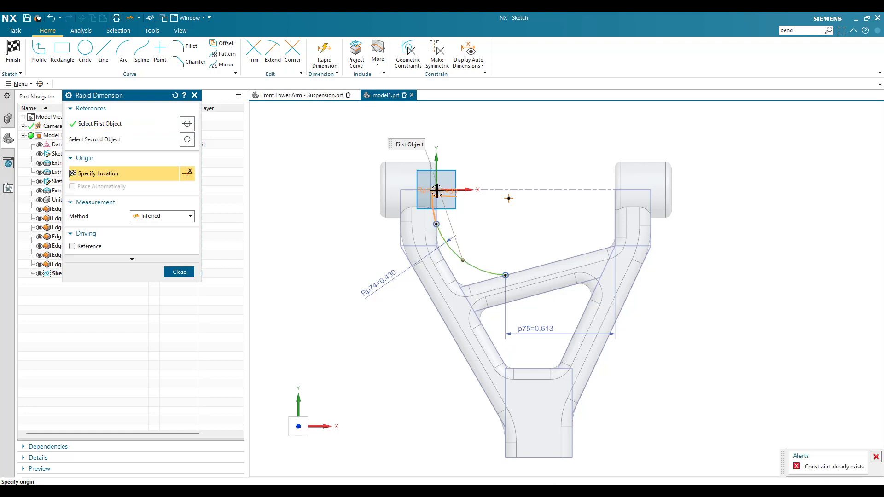
left_click(443, 189)
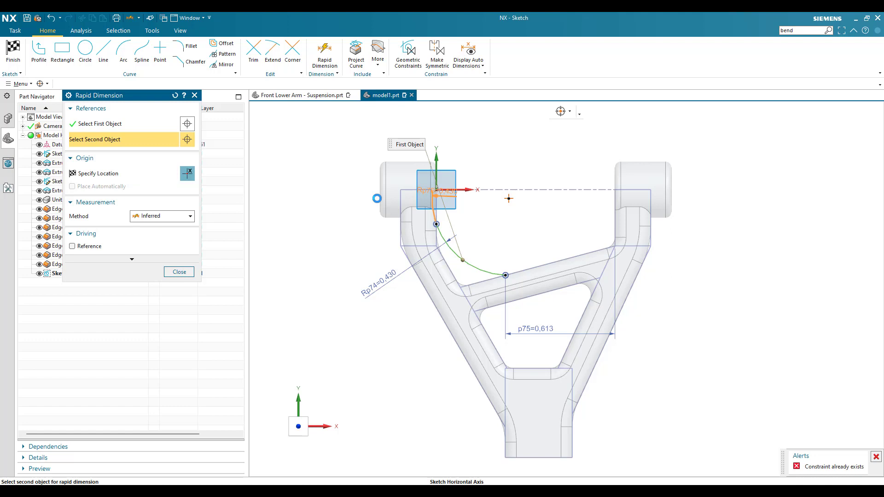
left_click(336, 208)
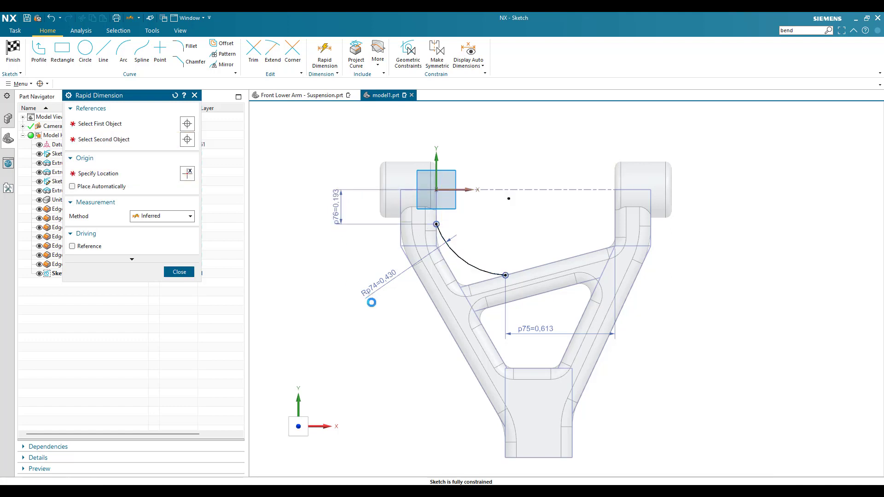
type("0.2")
key("Return")
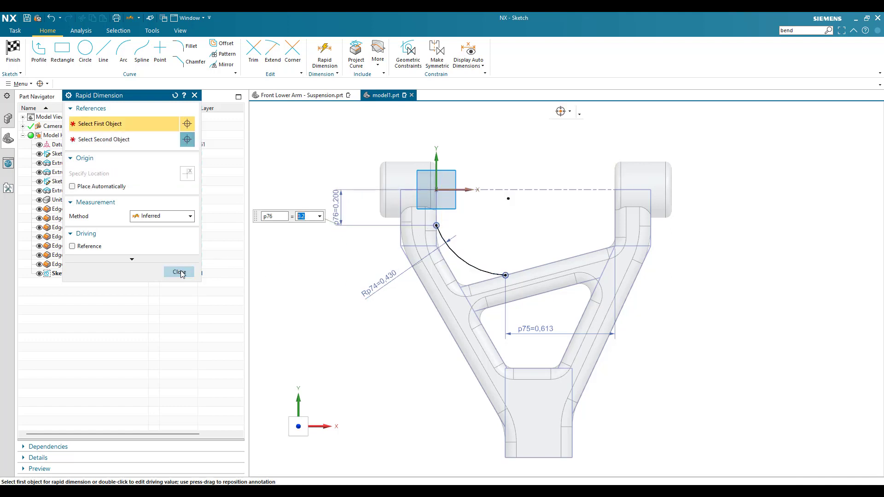
left_click(180, 272)
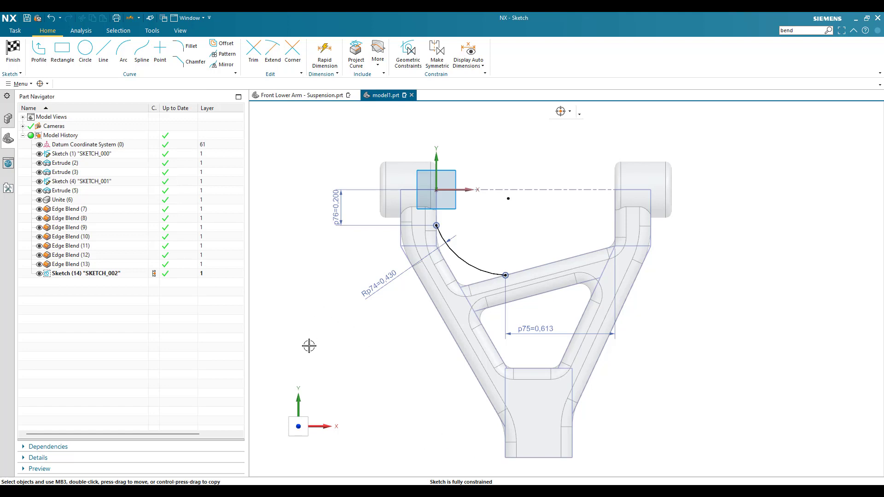
left_click(9, 47)
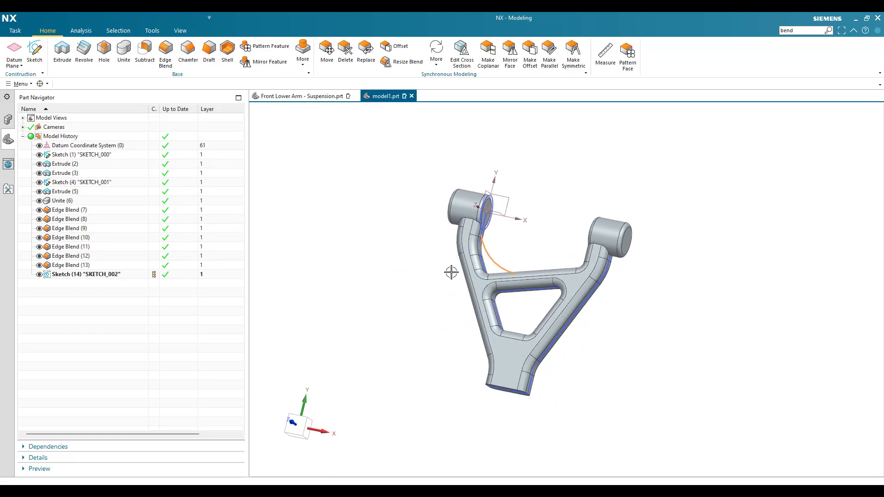
- Create a rib from the arc sketch with walls parallel to the section plane, symmetric 0.1 in thickness, combined with the arm body
scroll(500, 266, "up", 3)
mouse_move(497, 262)
middle_mouse_down()
mouse_move(505, 278)
mouse_move(487, 272)
mouse_move(506, 272)
middle_mouse_up()
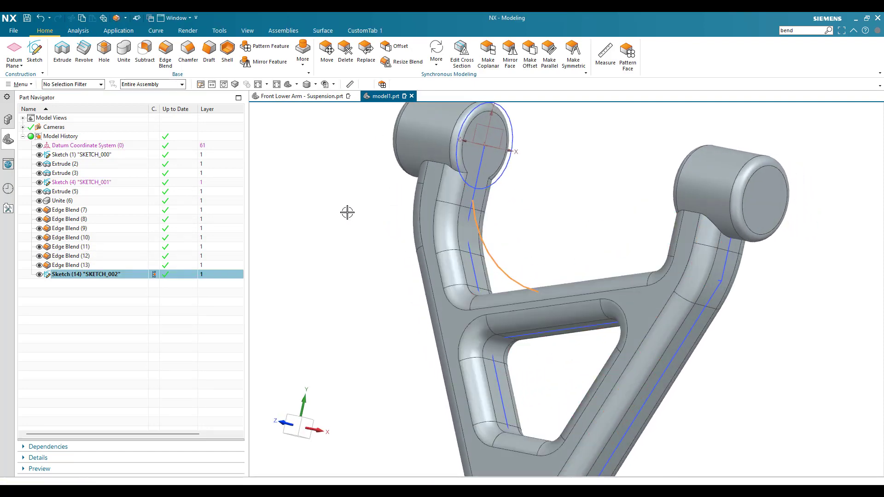
left_click(20, 84)
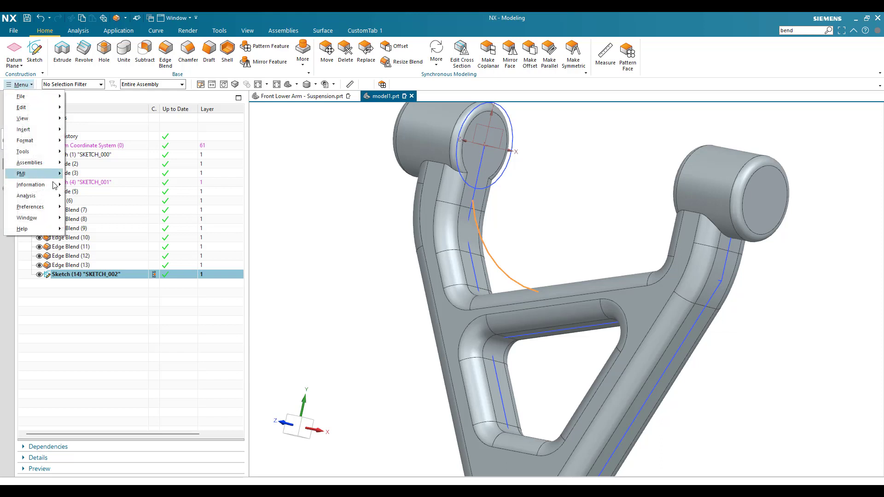
mouse_move(28, 130)
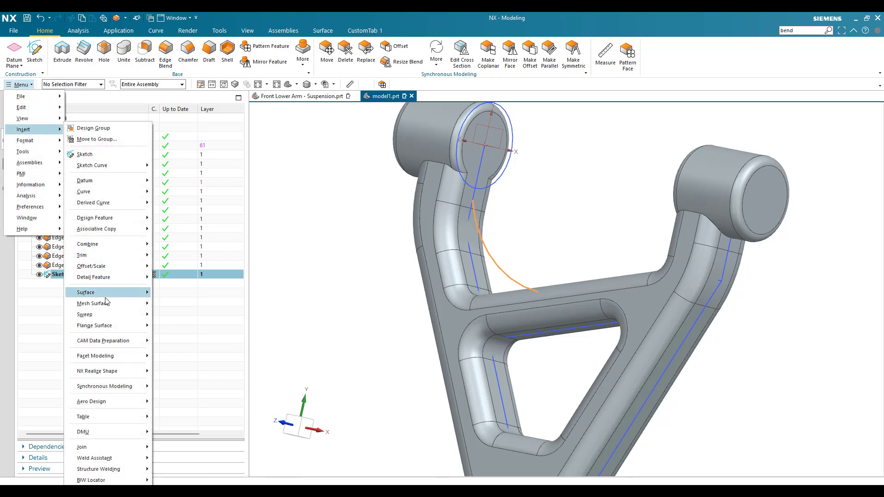
mouse_move(109, 218)
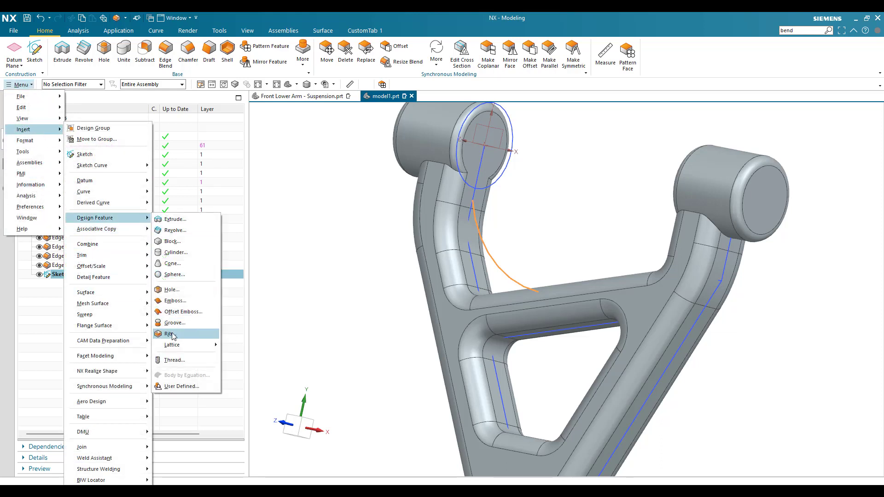
left_click(171, 333)
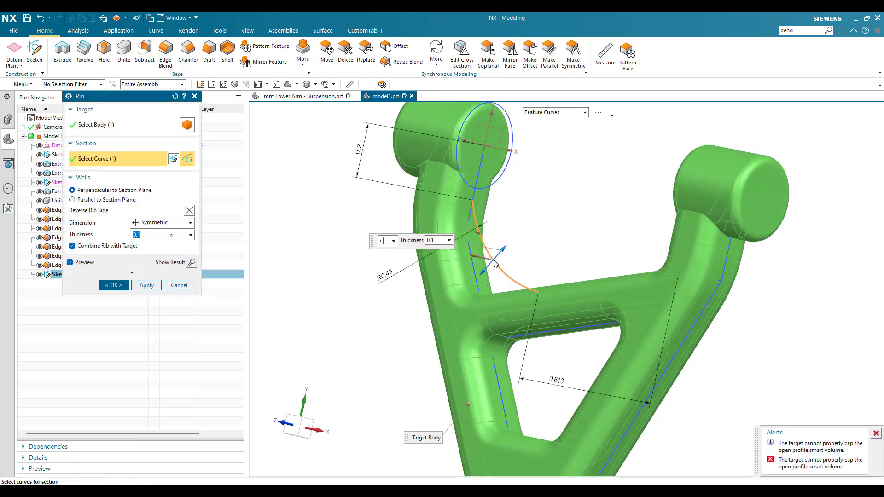
left_click(106, 199)
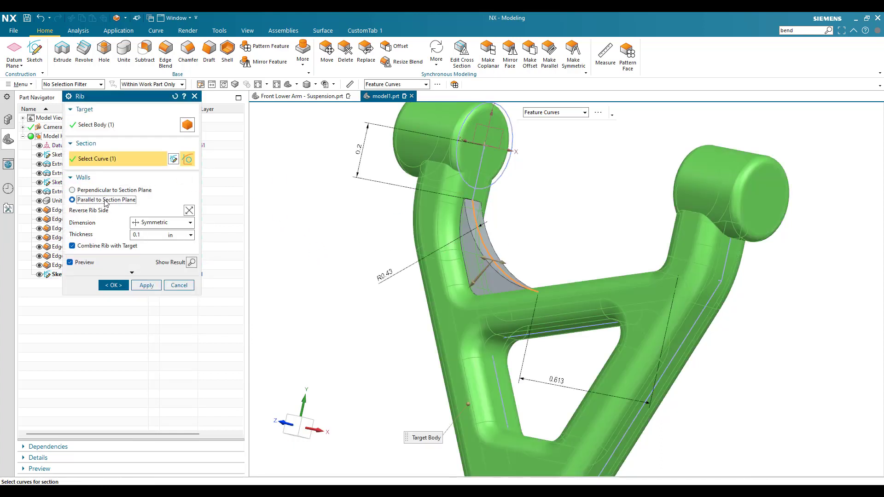
scroll(471, 268, "up", 4)
scroll(470, 269, "down", 4)
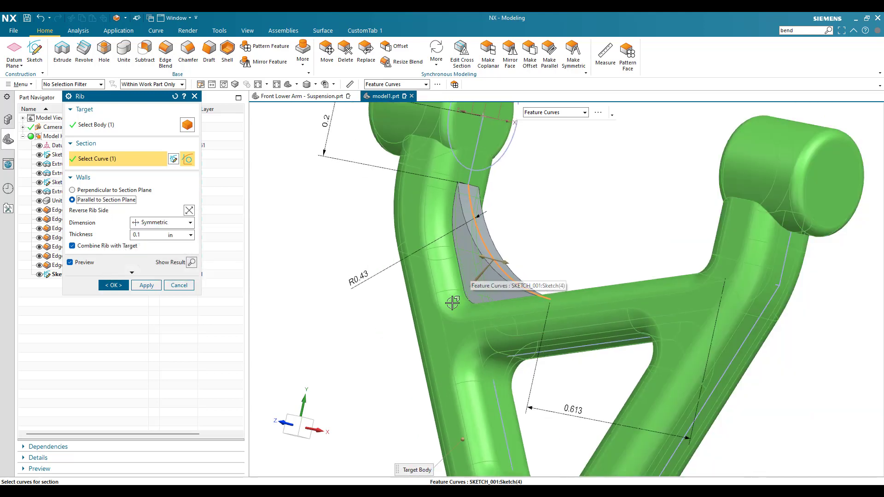
left_click(118, 289)
- Blend both long curved edges of the rib with a 0.032 in radius
scroll(366, 284, "down", 4)
middle_click_drag(367, 282, 409, 303)
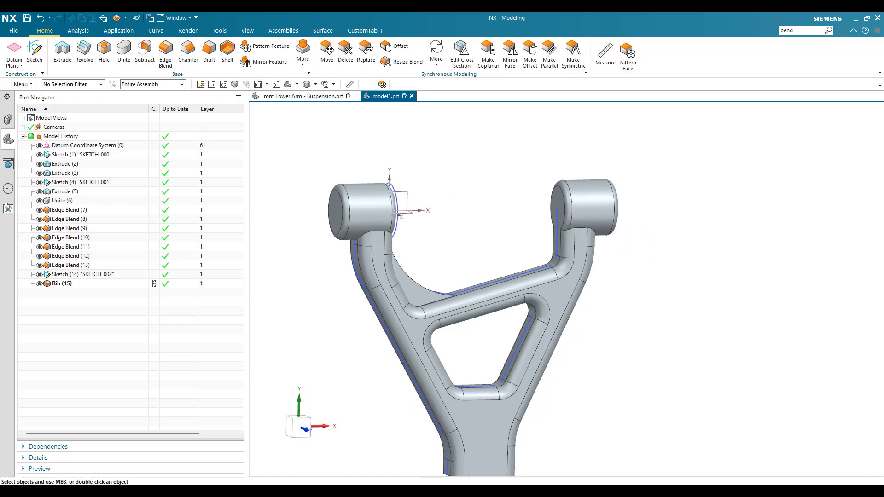
middle_click_drag(406, 302, 355, 310)
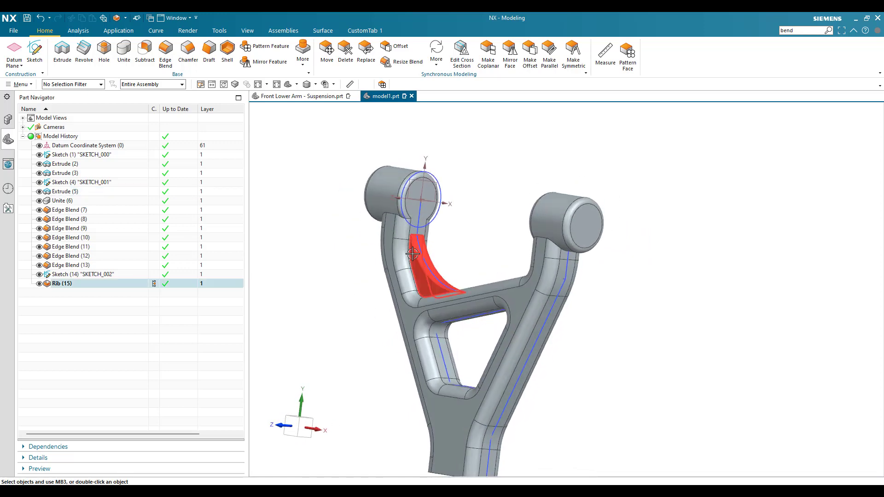
left_click(169, 63)
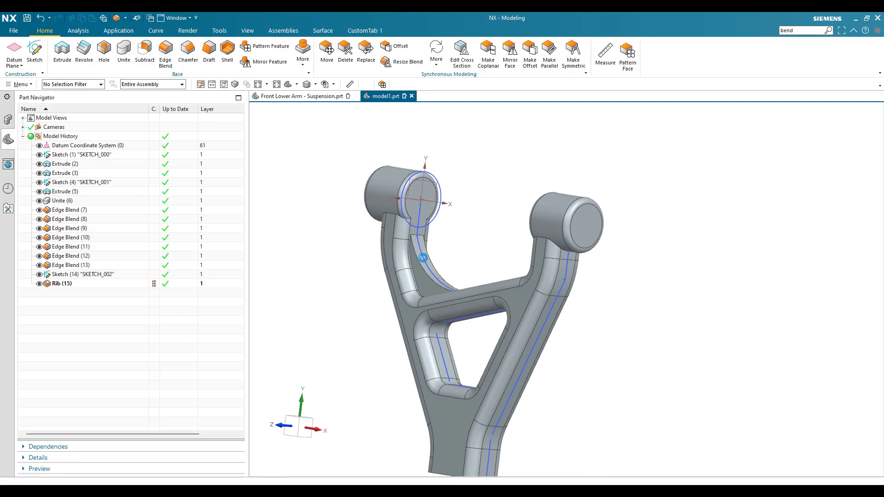
scroll(414, 257, "up", 5)
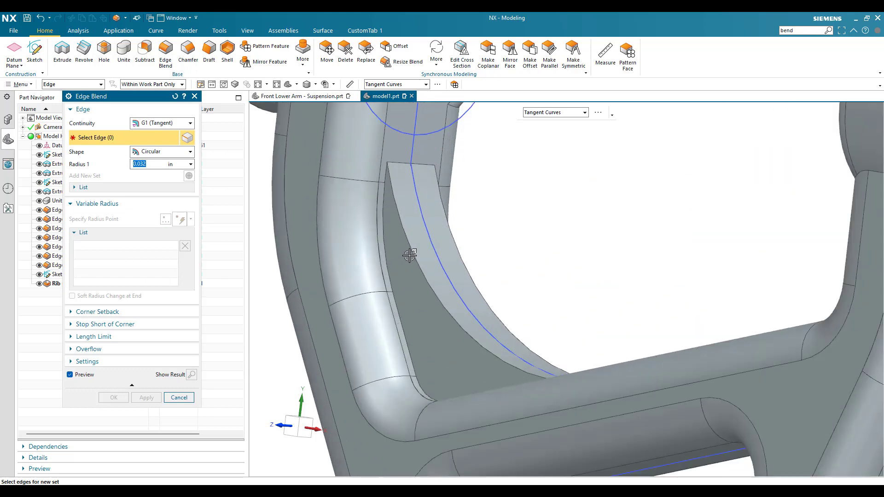
left_click(424, 246)
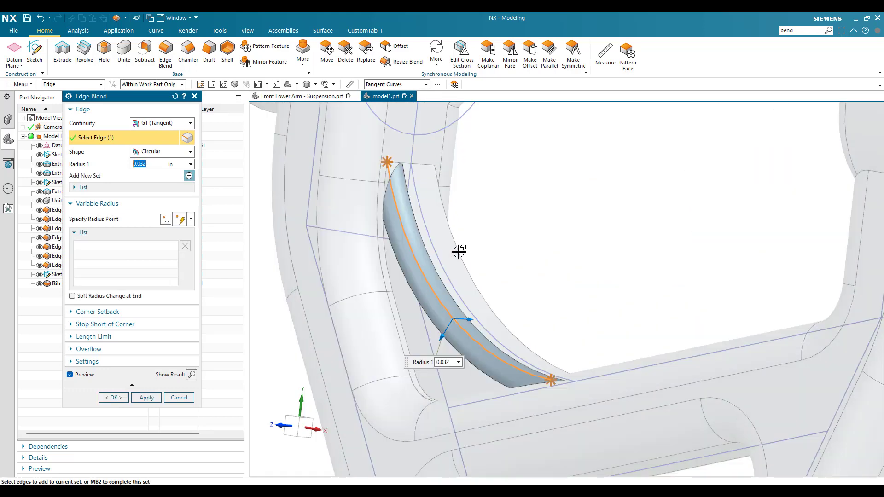
left_click(460, 253)
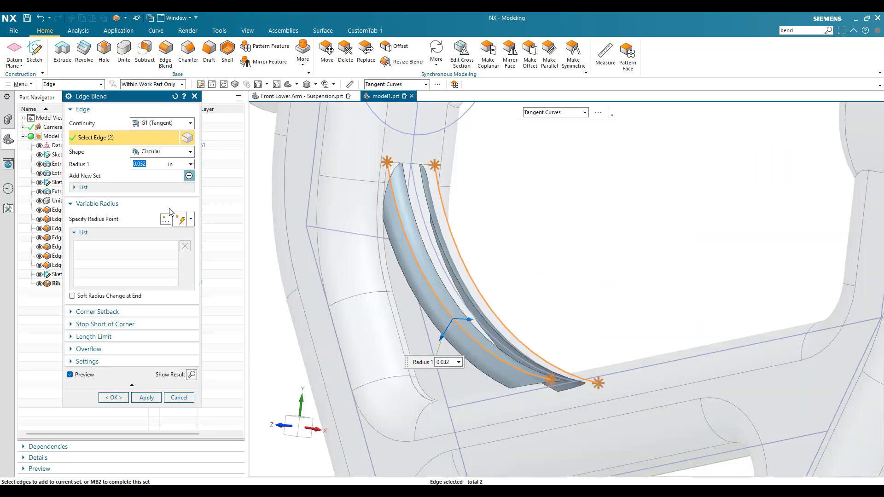
left_click(113, 397)
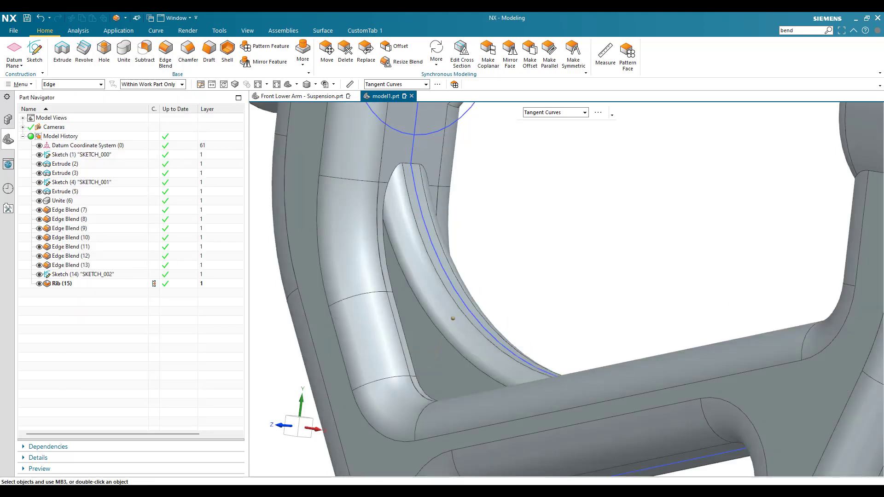
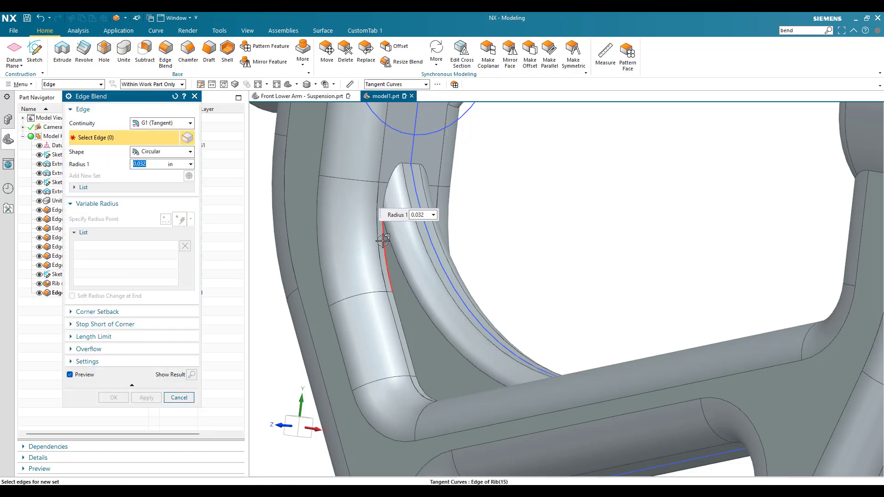
- Blend the tangent edge chain where the curved rib meets the arm and crossbar with a 0.032 in radius
left_click(383, 240)
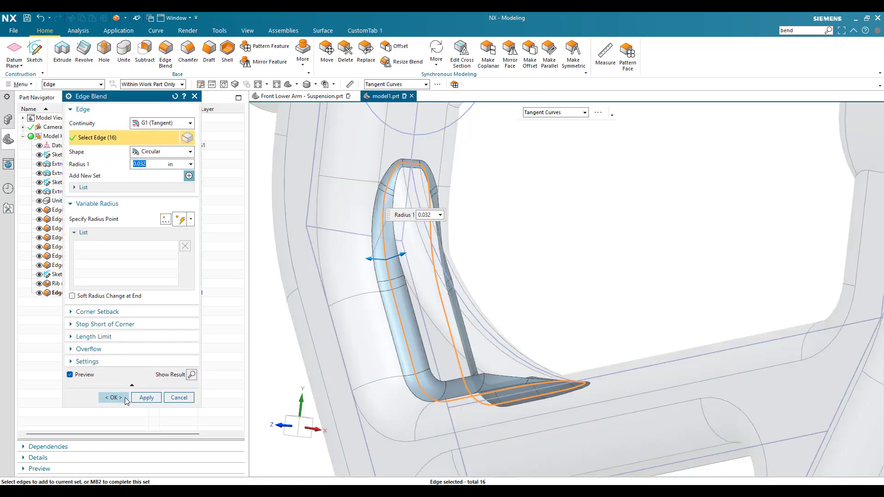
left_click(113, 397)
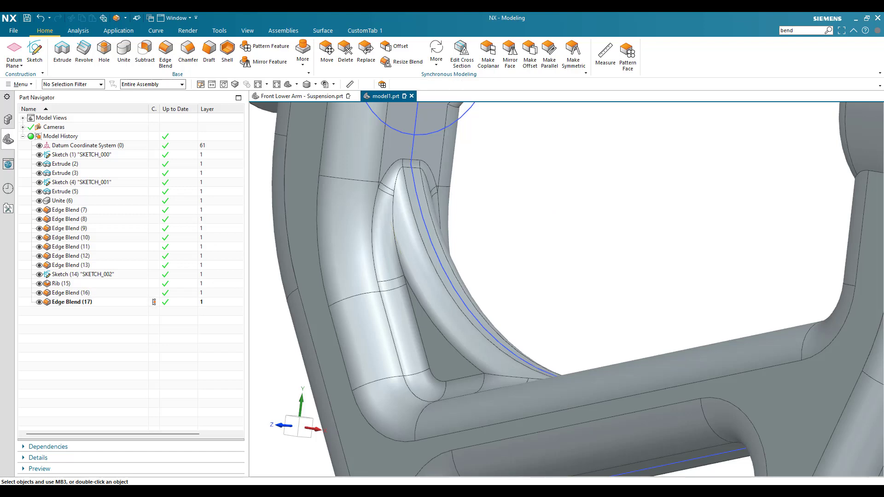
scroll(519, 272, "down", 3)
middle_click_drag(529, 284, 551, 284)
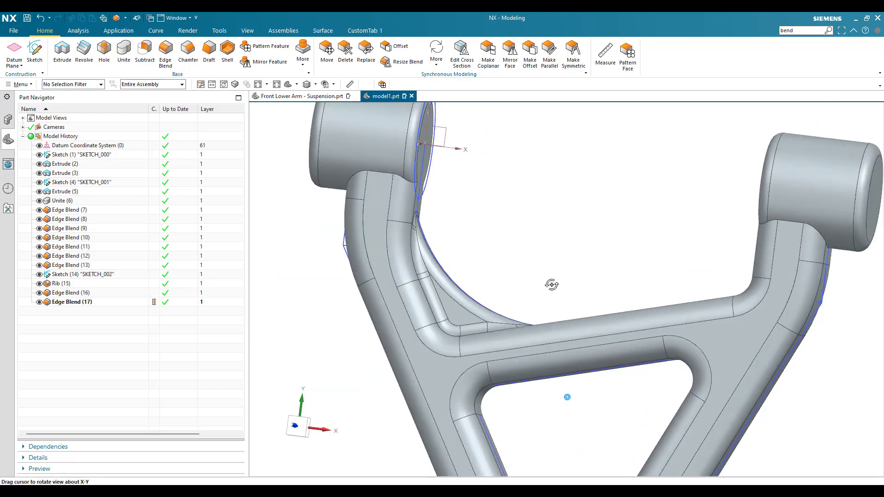
- Start a new sketch on the XY datum plane of the suspension arm
scroll(516, 283, "down", 2)
scroll(573, 276, "down", 4)
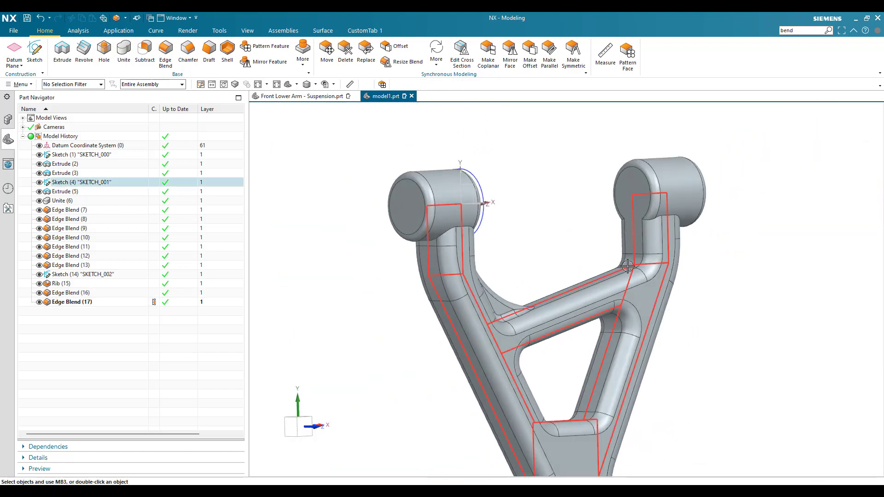
scroll(632, 253, "up", 4)
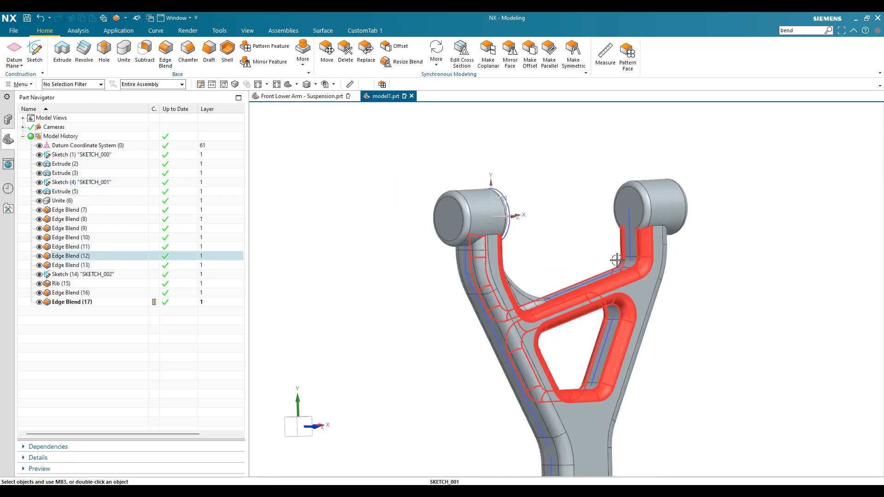
left_click(34, 51)
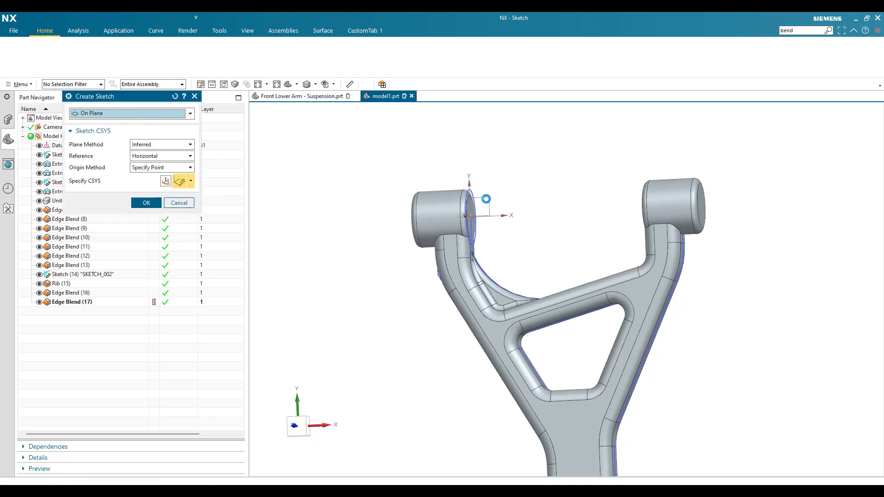
left_click(475, 201)
left_click(150, 202)
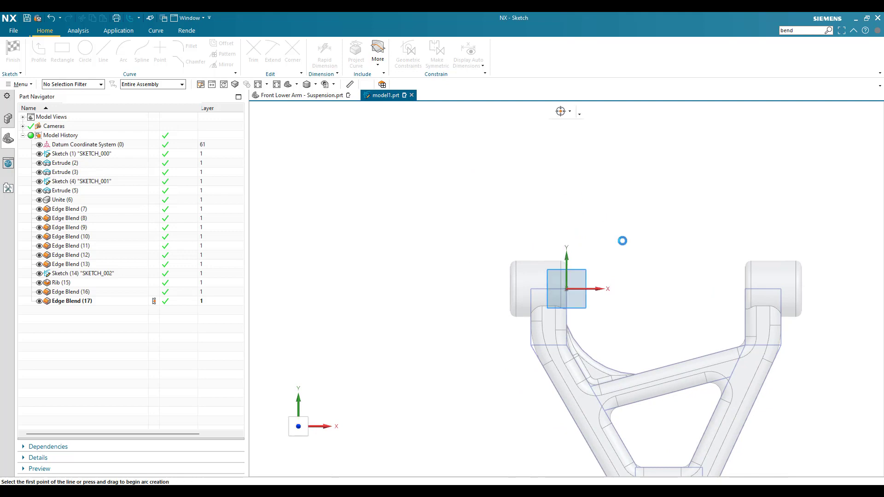
scroll(746, 334, "up", 3)
scroll(657, 275, "down", 5)
scroll(718, 291, "up", 4)
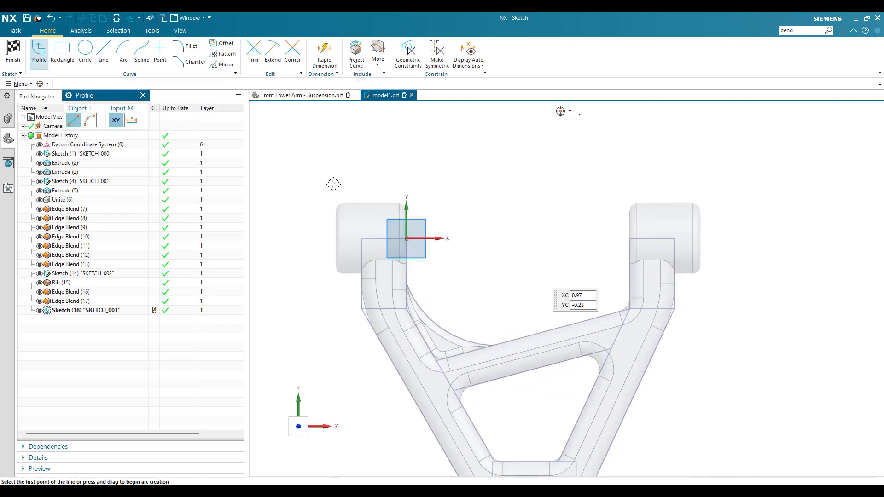
- Draw a diagonal line about 0.225 in long in the corner between the opposite arm and the crossbar
left_click(106, 54)
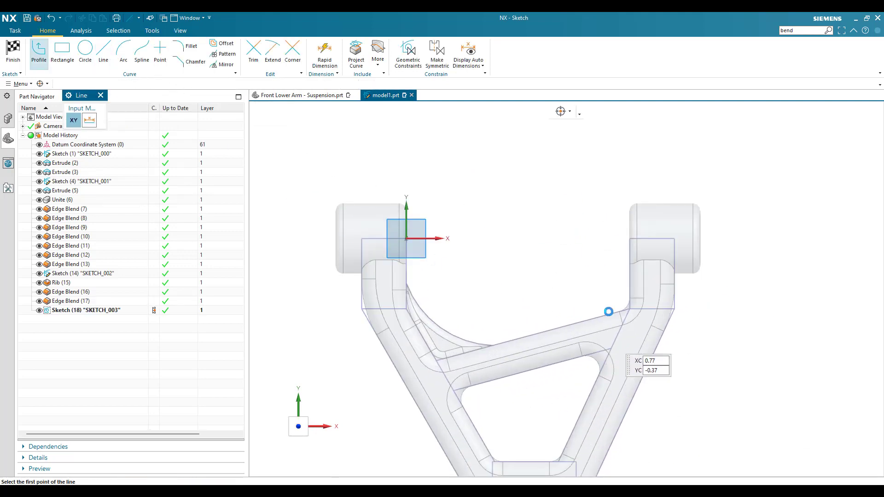
scroll(615, 301, "up", 4)
left_click(621, 228)
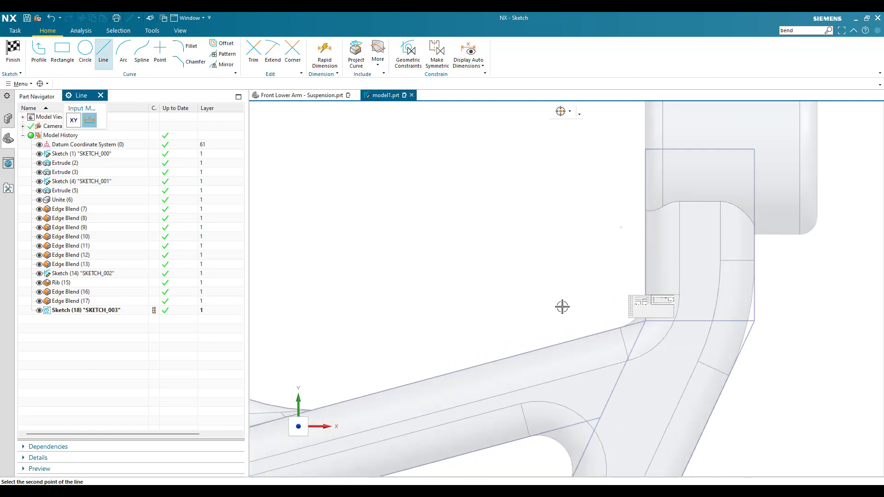
left_click(532, 311)
key("Escape")
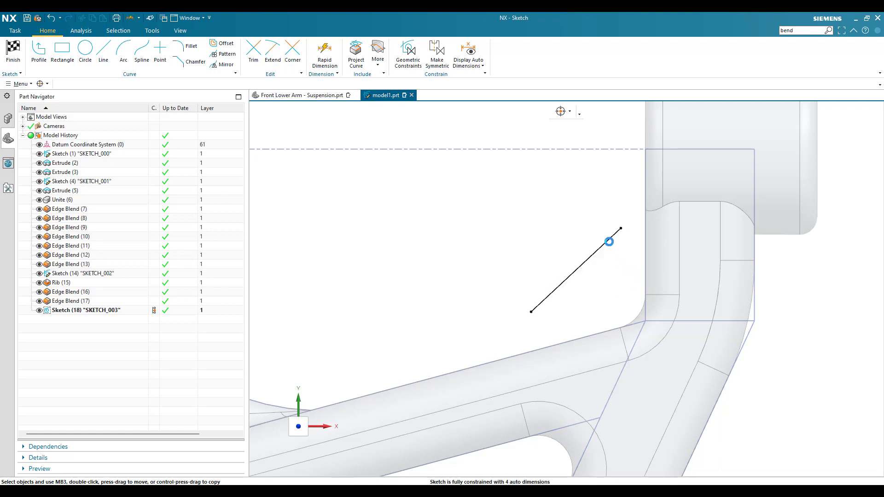
- Dimension the diagonal line's length and set it to 0.25 in
key("d")
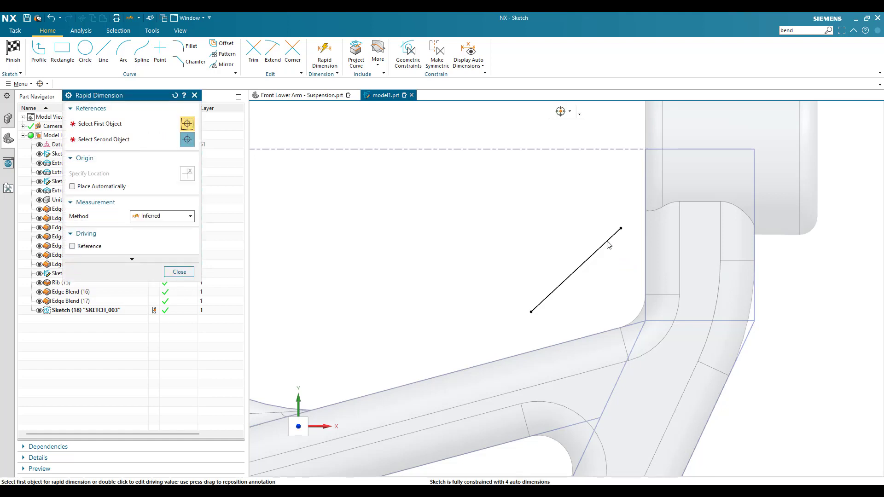
left_click(607, 240)
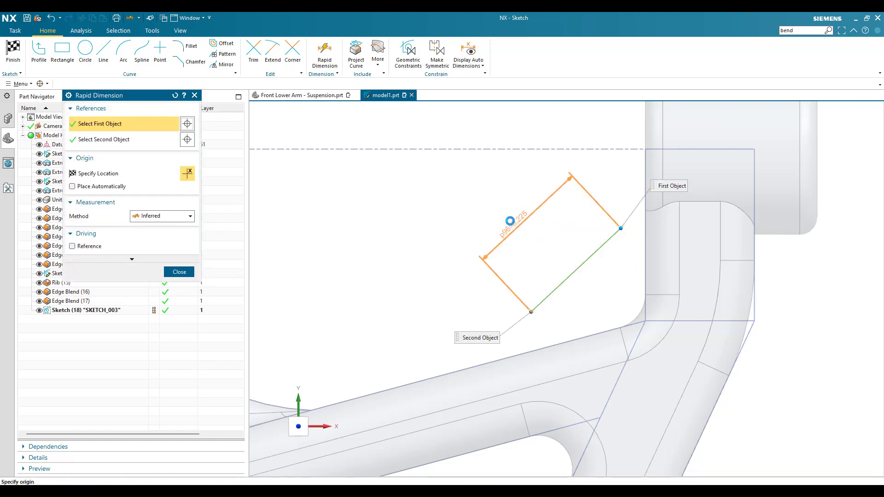
left_click(509, 219)
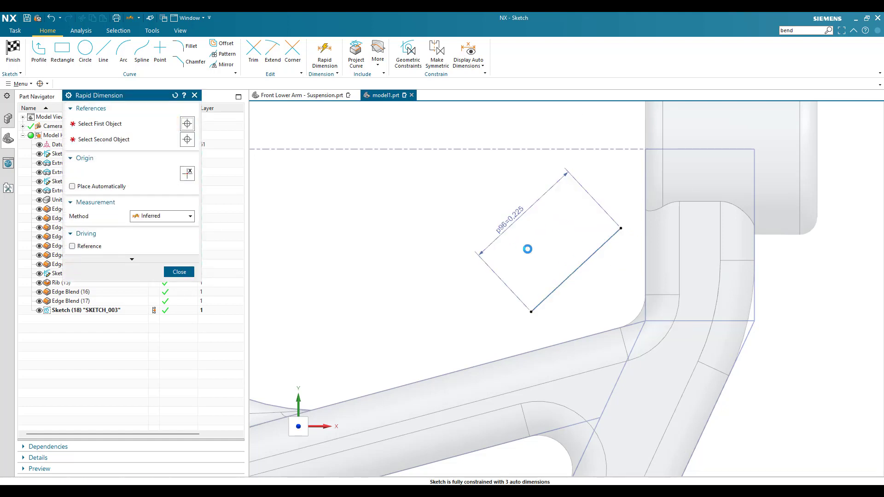
type("0.25")
key("Return")
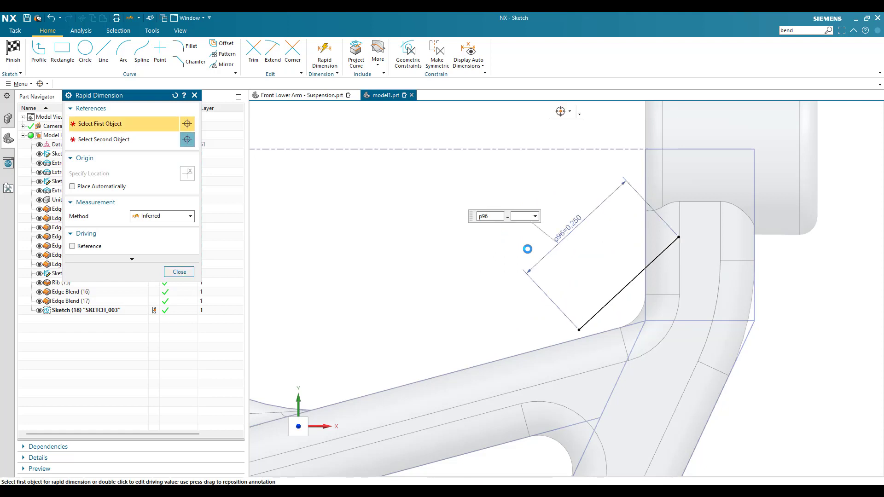
scroll(522, 249, "up", 2)
left_click(178, 272)
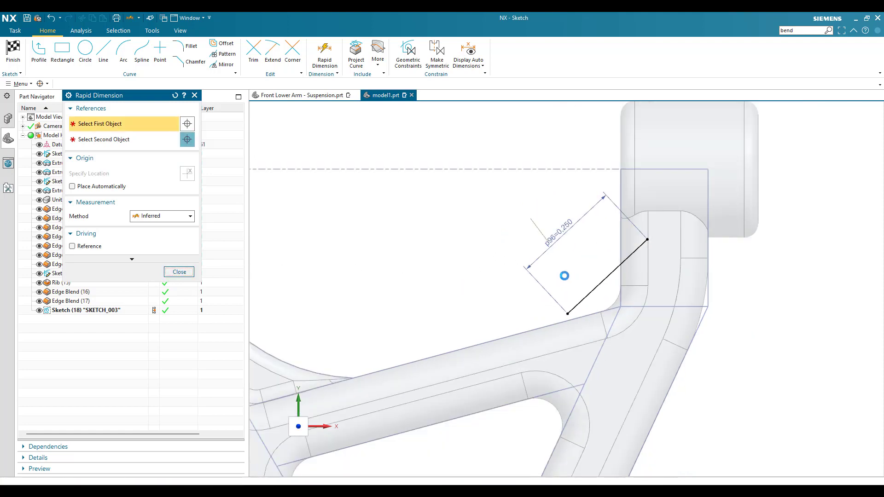
- Reposition the diagonal line so both endpoints lie clear of the arm and above the crossbar
scroll(645, 238, "down", 1)
left_click_drag(657, 240, 598, 236)
left_click_drag(540, 359, 513, 331)
scroll(483, 296, "down", 1)
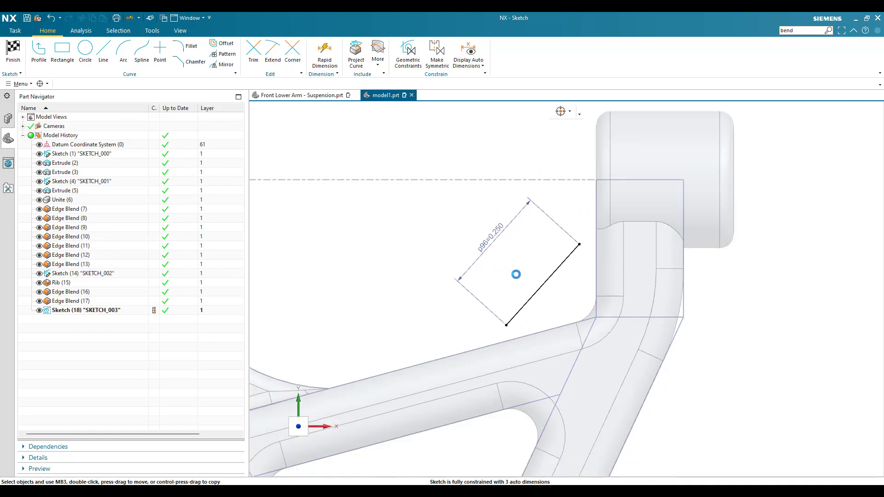
- Dimension the line's upper endpoint horizontally from the opposite arm's inner vertical line and set the distance to 0.025 in
key("d")
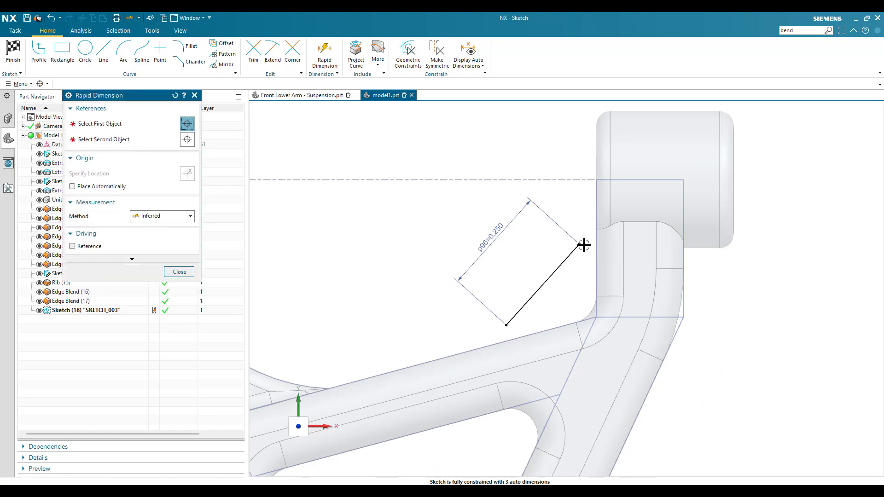
left_click(579, 244)
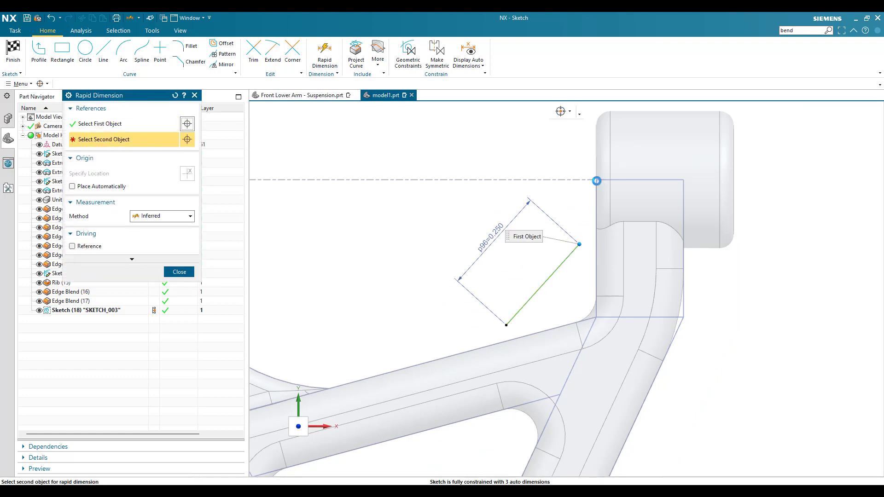
left_click(583, 143)
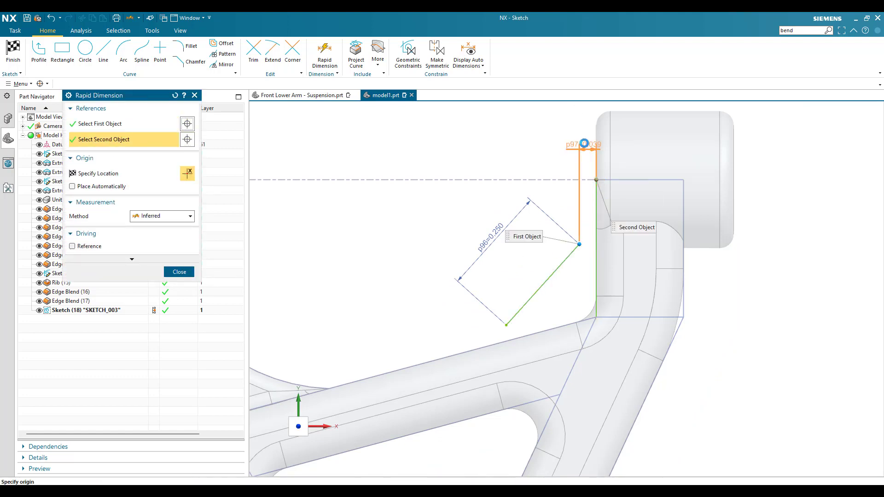
left_click(585, 182)
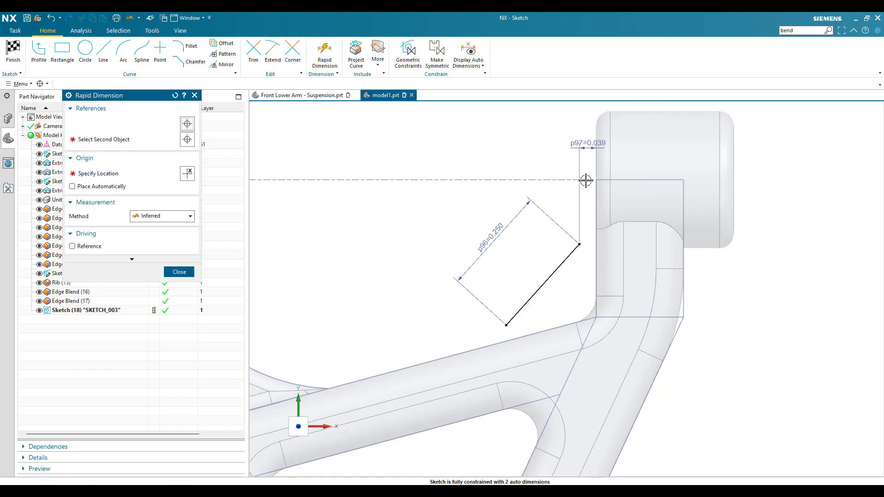
type("0.025")
key("Return")
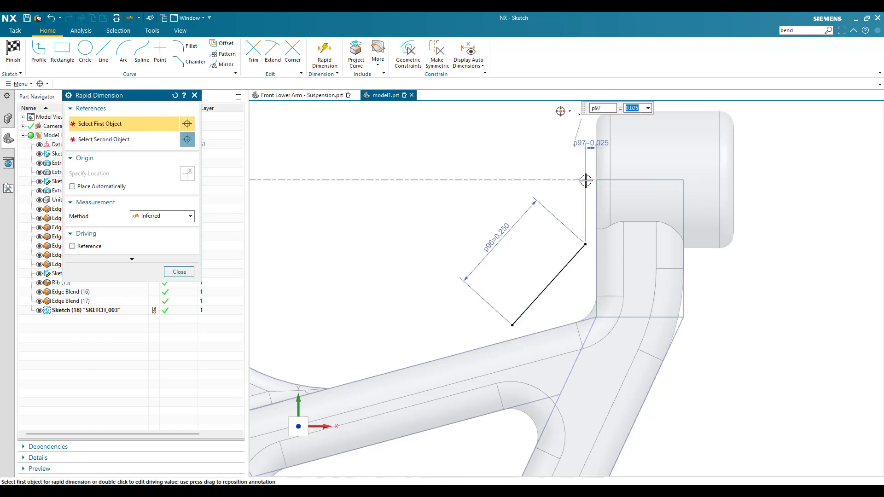
- Dimension the line's lower endpoint horizontally from the opposite arm's inner profile corner and set the distance to 0.2 in
left_click(509, 322)
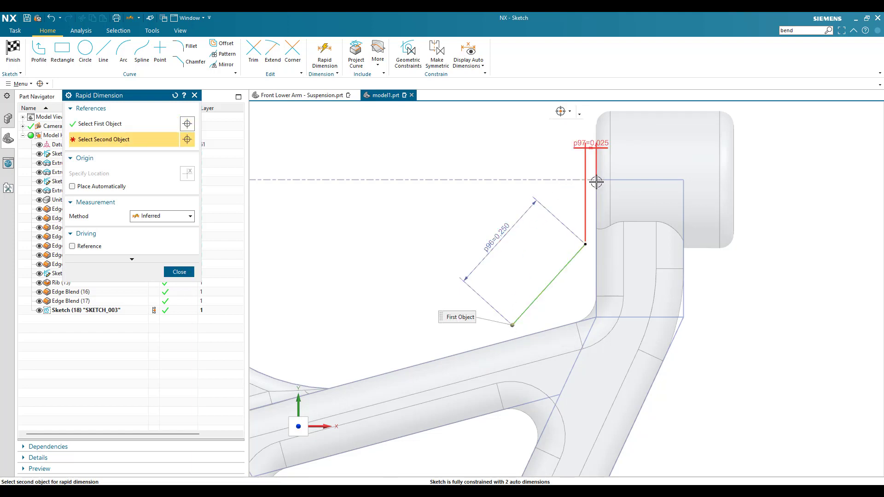
left_click(596, 253)
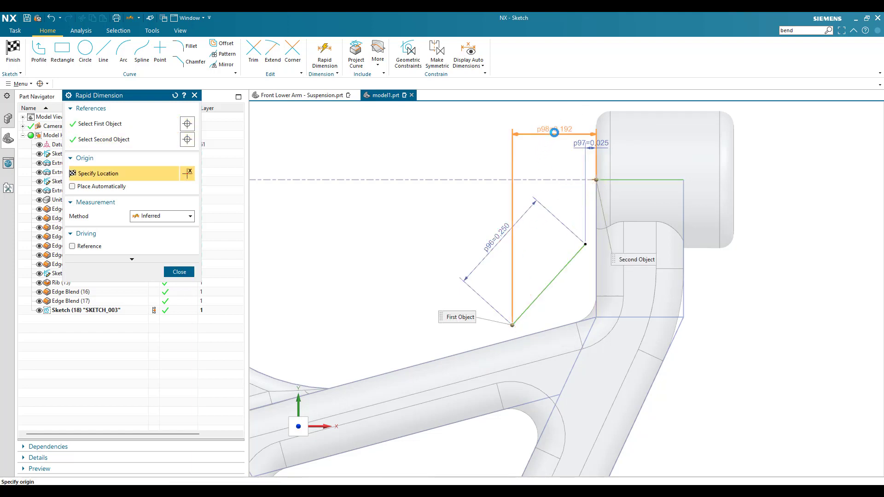
left_click(585, 203)
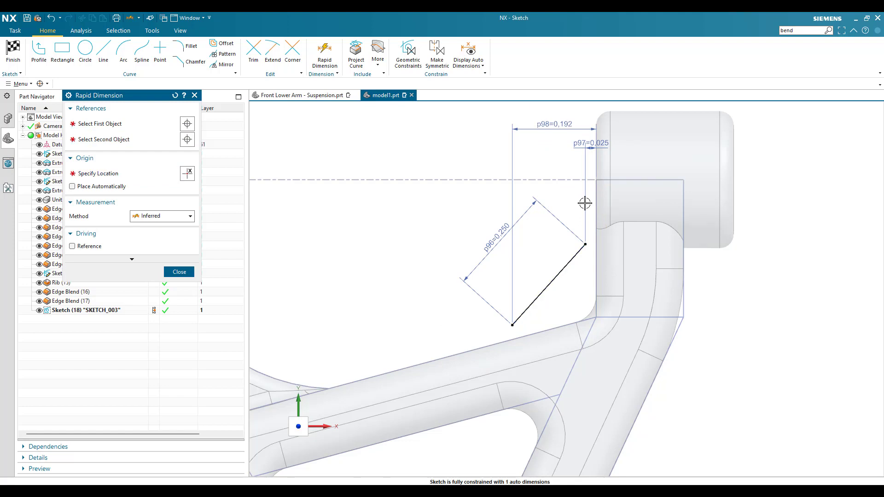
type("0.2")
key("Return")
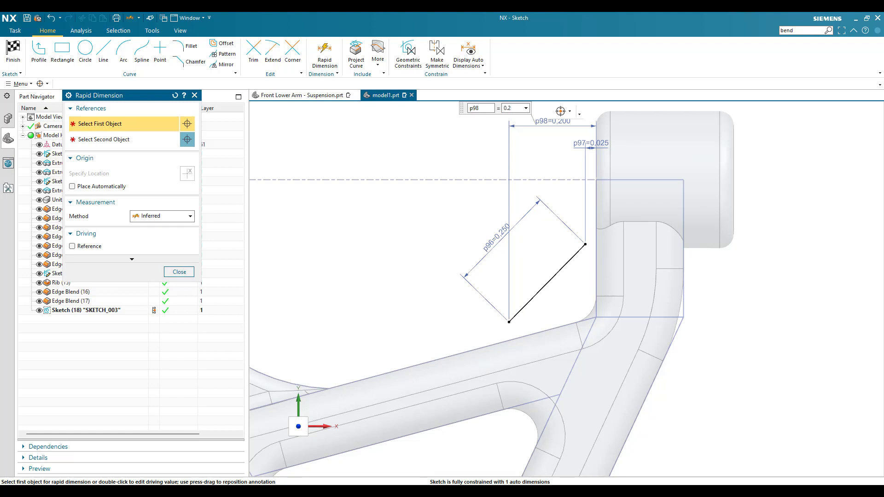
- Dimension the line's upper endpoint vertically from the arm profile's top inner corner, set the distance to 0.15 in, and finish the sketch
left_click(588, 244)
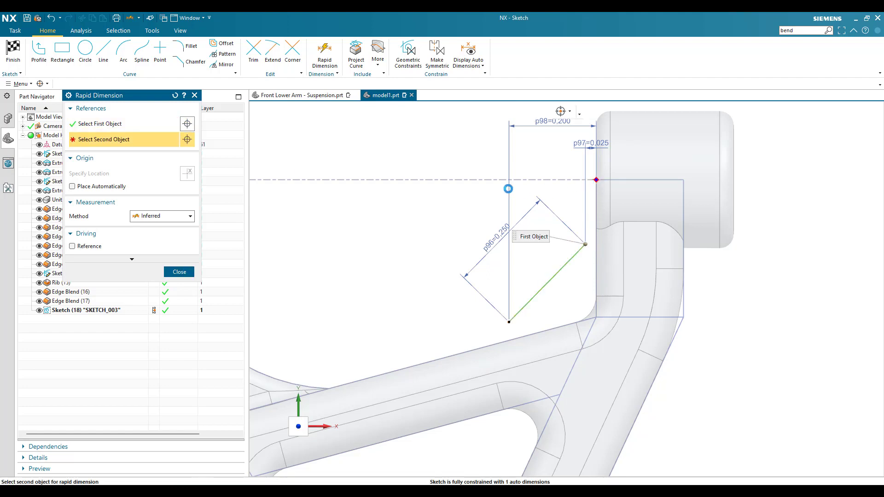
left_click(442, 211)
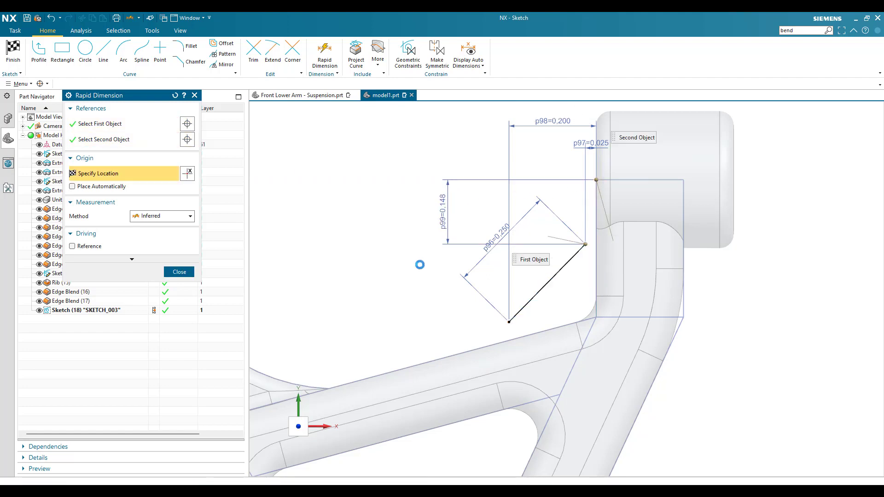
type("0.15")
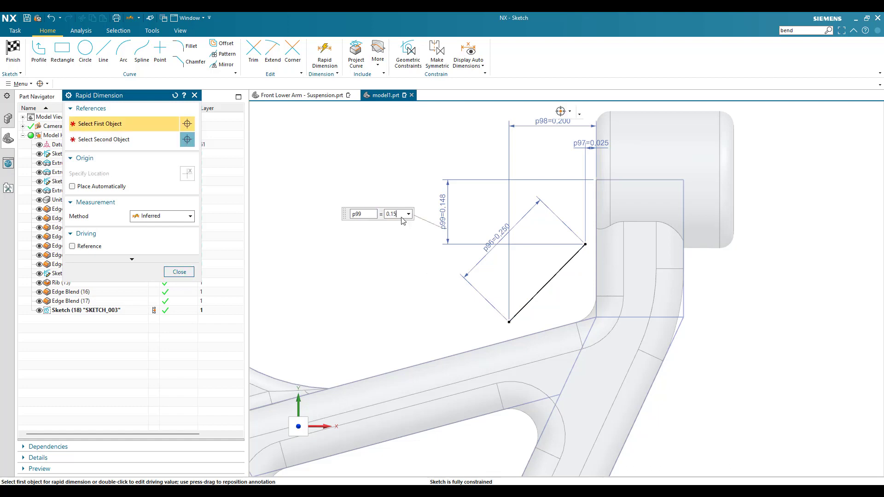
key("Return")
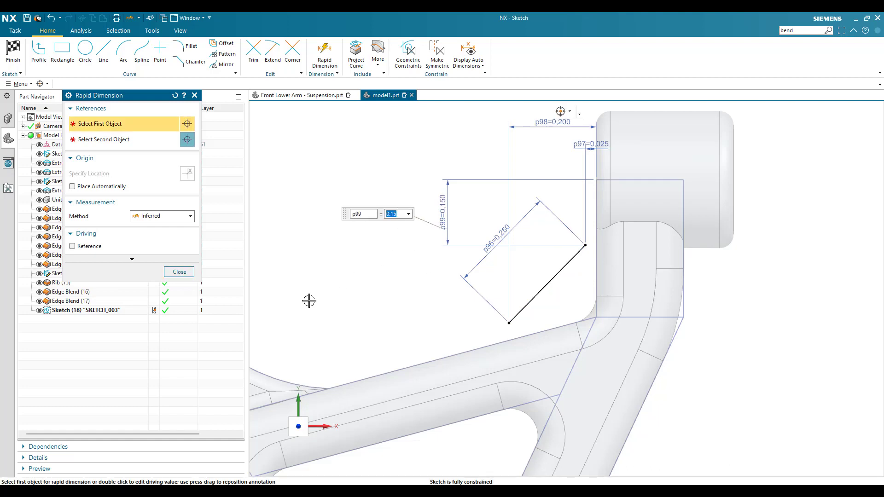
left_click(179, 272)
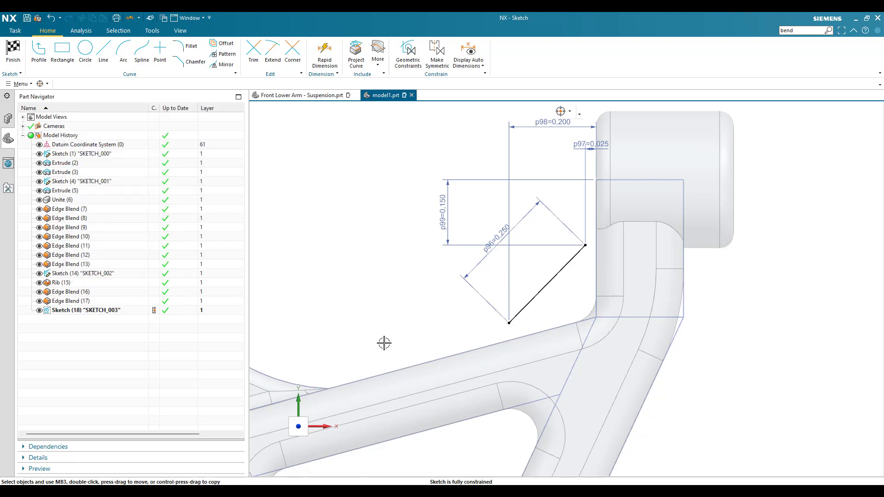
left_click(13, 51)
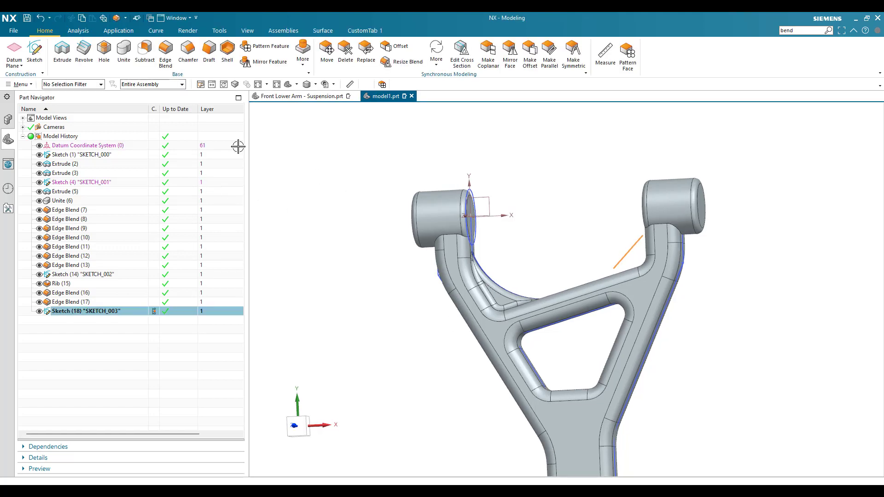
- Create a symmetric 0.1 in thick rib from the diagonal line, parallel to its section plane and combined with the arm body
left_click(126, 18)
left_click(133, 41)
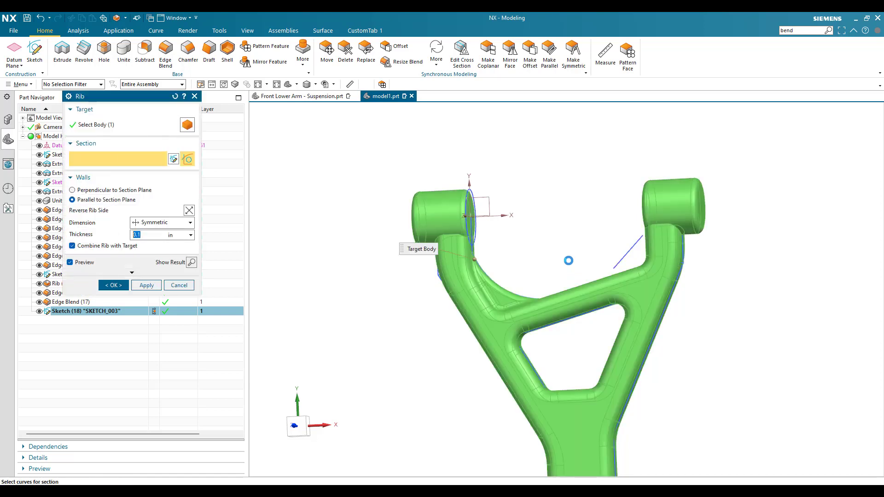
middle_click_drag(579, 267, 562, 332)
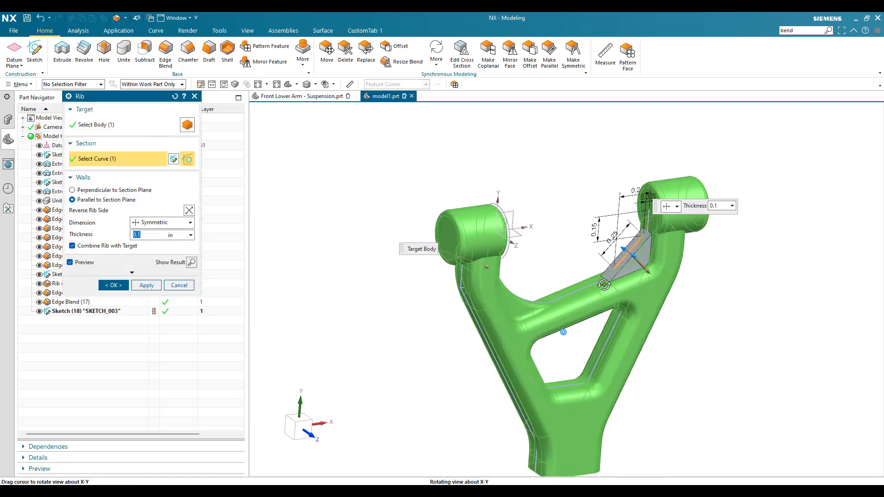
scroll(620, 254, "up", 4)
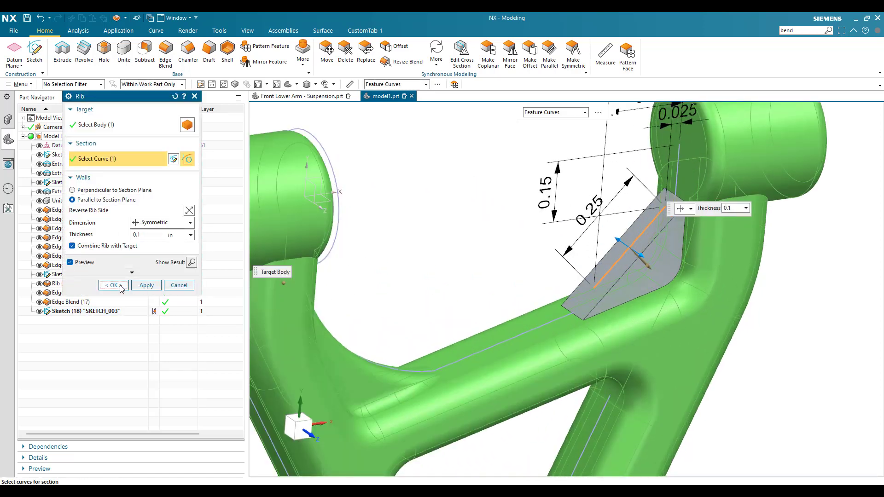
left_click(113, 285)
scroll(466, 305, "down", 4)
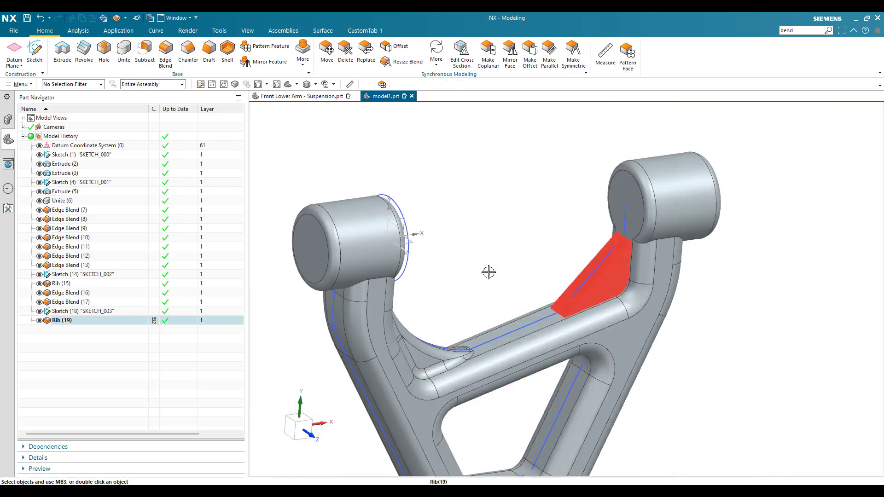
- Blend both long outer edges of the diagonal rib with a 0.032 in radius
left_click(168, 53)
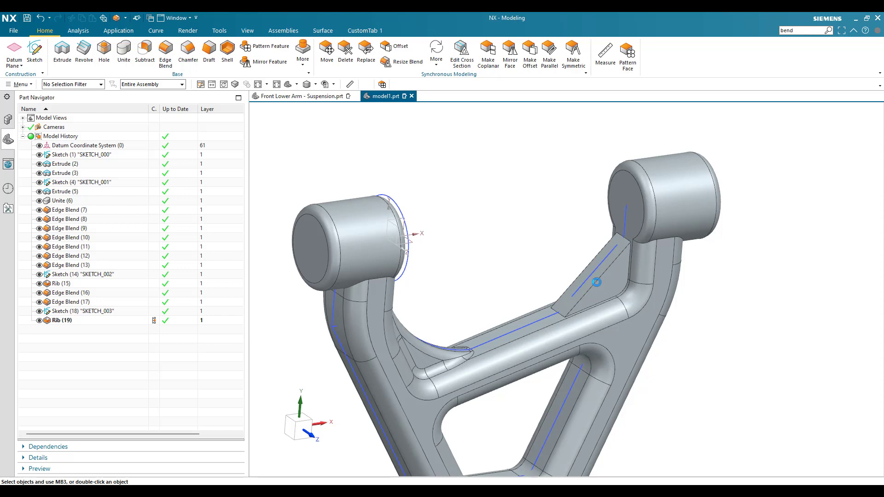
left_click(563, 290)
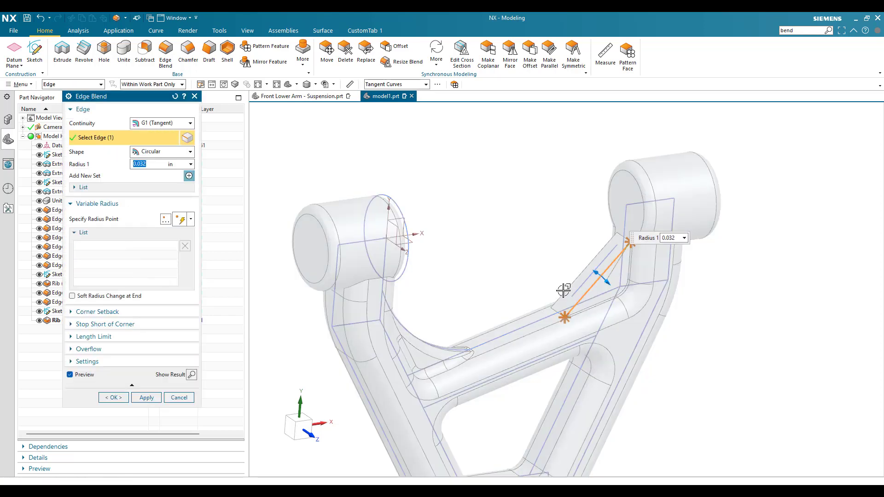
left_click(564, 290)
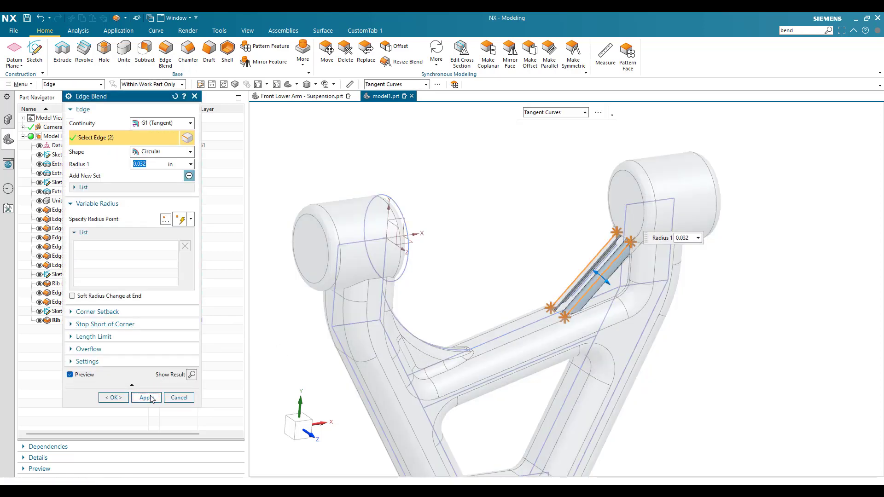
left_click(146, 397)
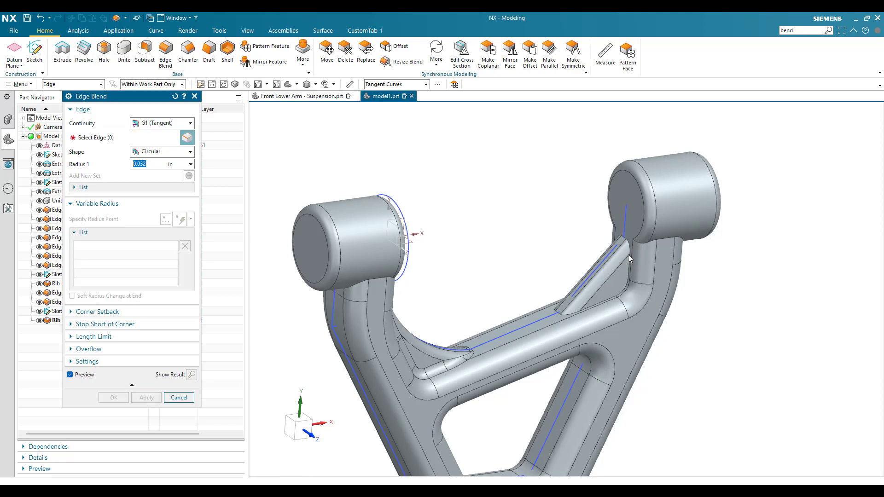
- Blend the tangent edge loop where the diagonal rib meets the arm and crossbar with a 0.032 in radius
scroll(628, 255, "up", 5)
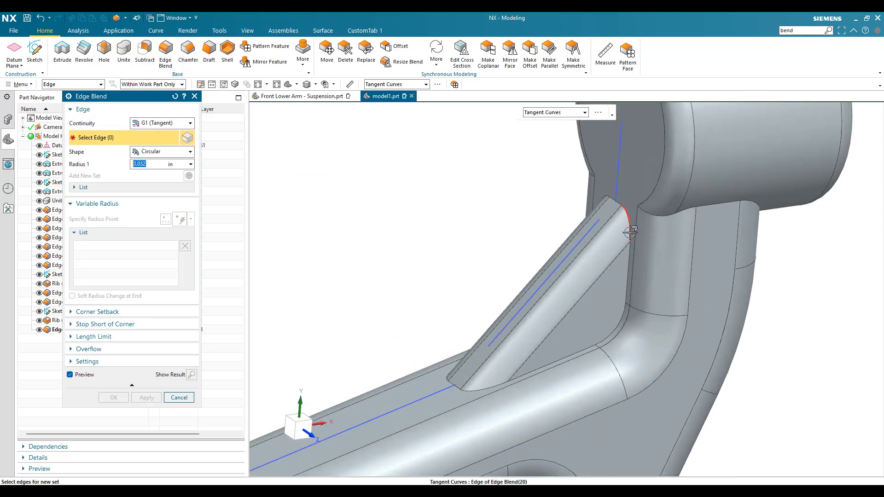
left_click(630, 232)
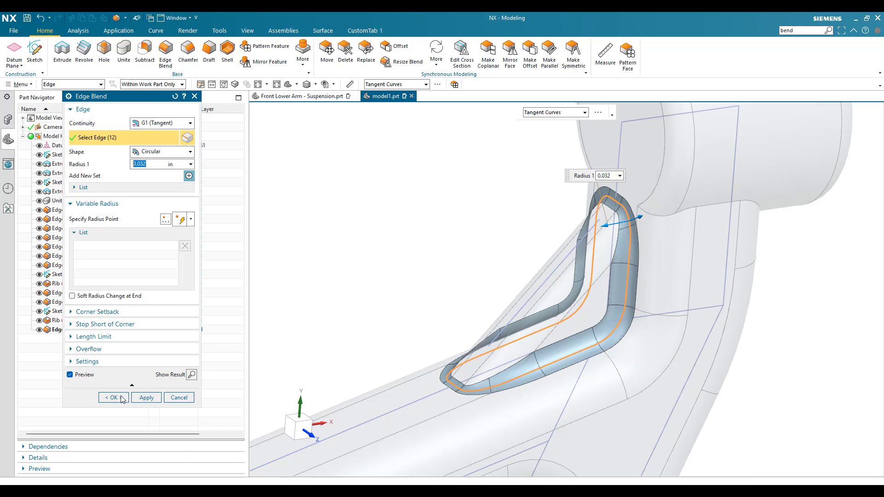
left_click(113, 397)
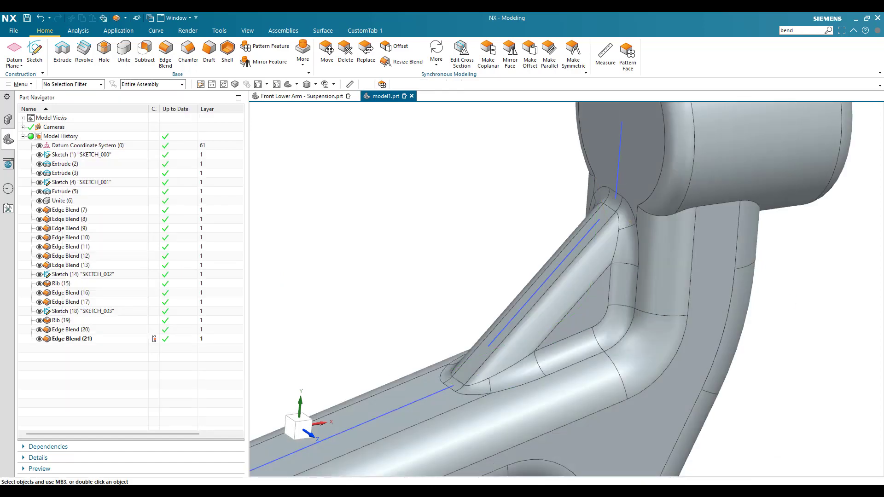
- Start an Extrude with a new section sketch on the flat end face of the arm's lower stem
scroll(535, 229, "down", 5)
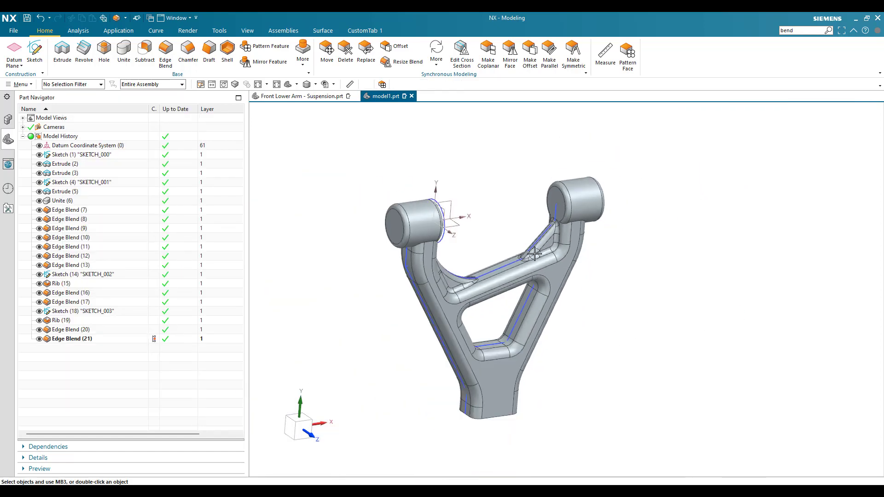
middle_click_drag(535, 229, 508, 281)
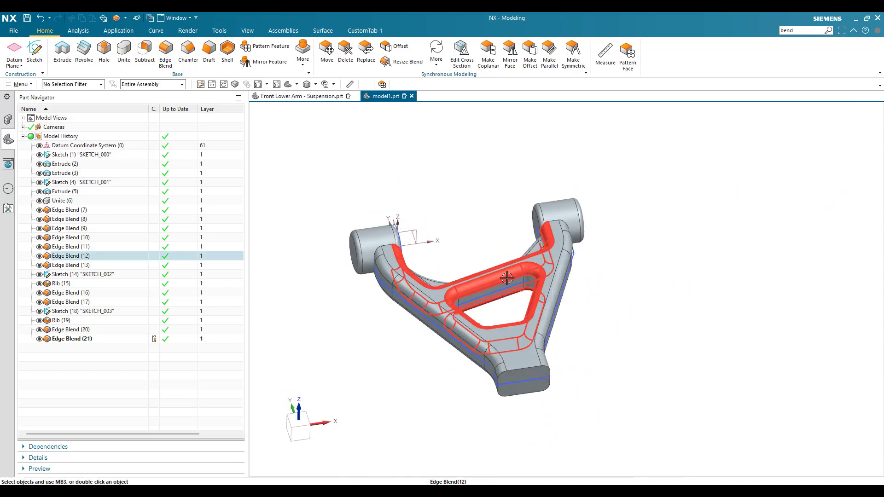
scroll(516, 359, "up", 3)
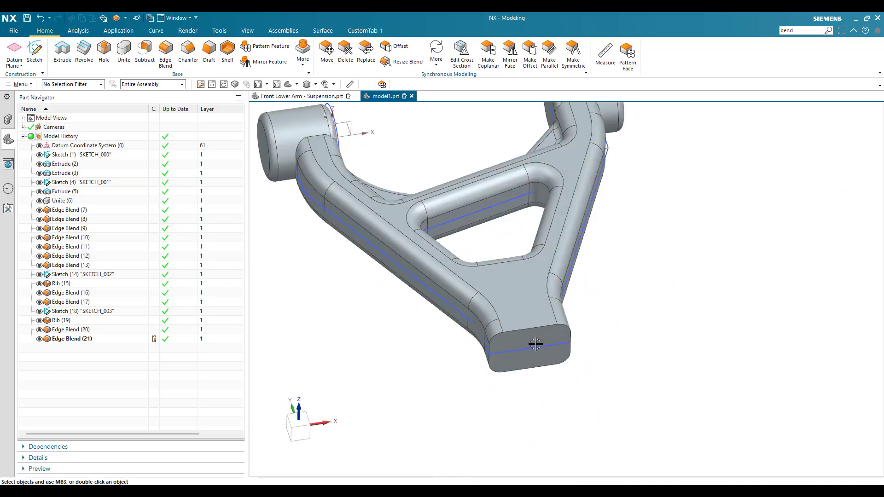
left_click(61, 54)
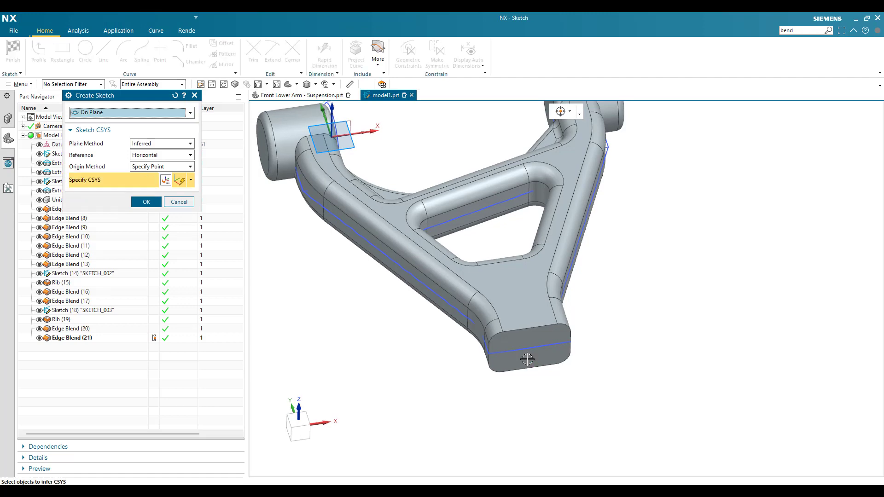
left_click(509, 355)
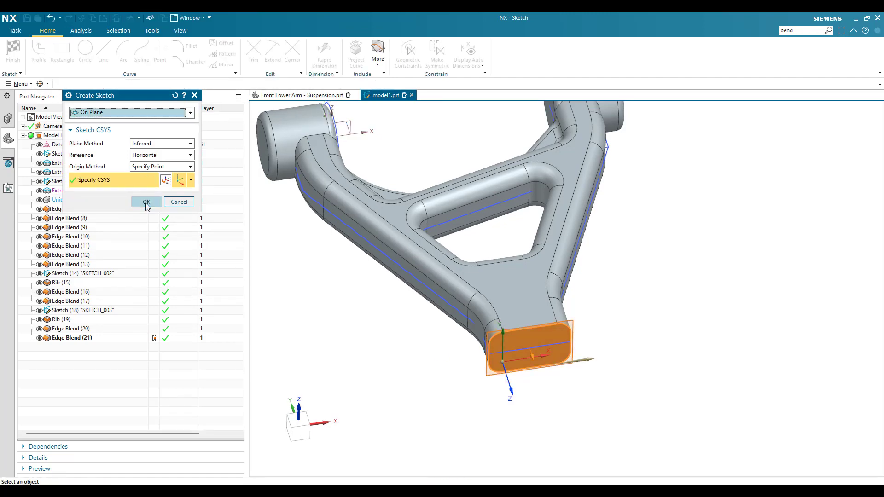
left_click(146, 202)
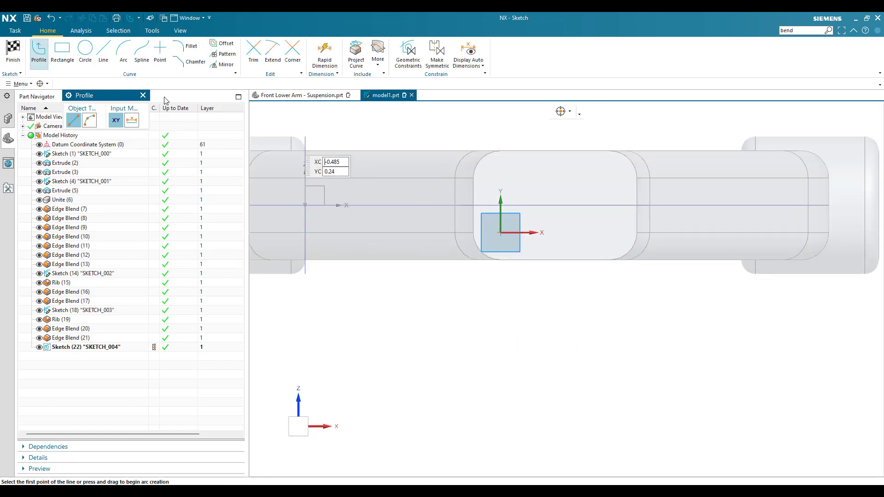
- Draw a 0.375 in diameter circle centred on the midpoint of the end face's centreline and finish the sketch
left_click(86, 54)
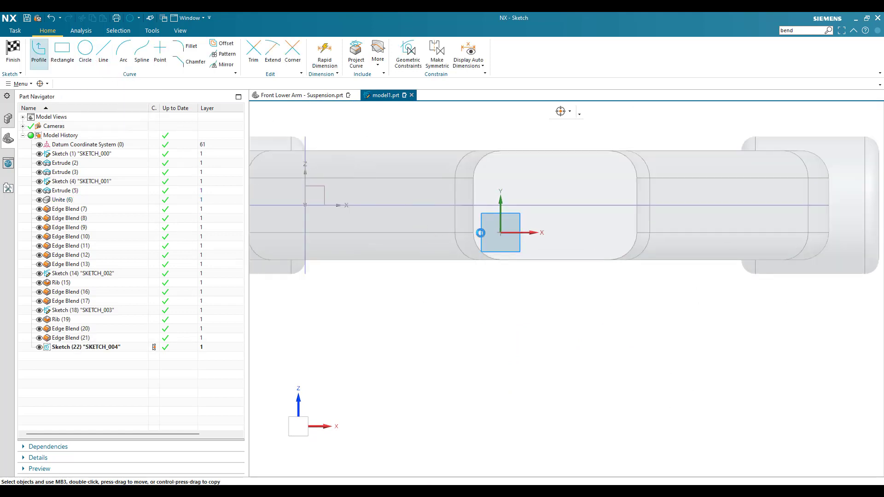
left_click(555, 206)
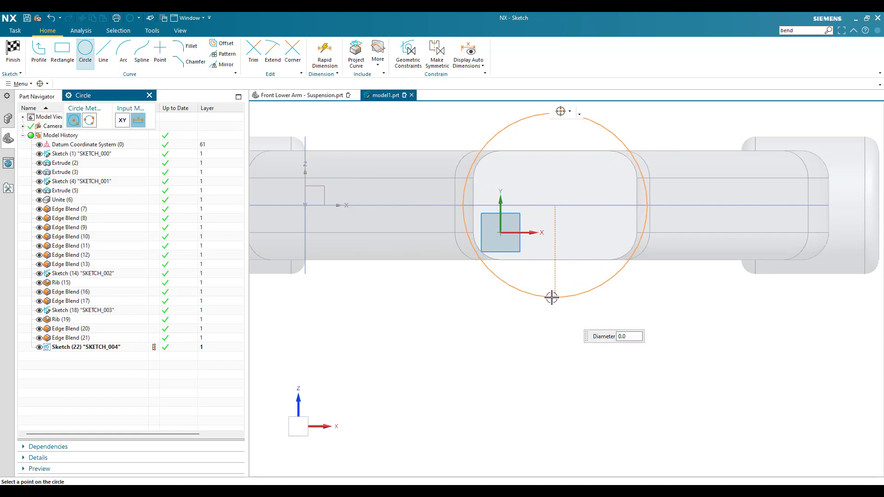
left_click(551, 297)
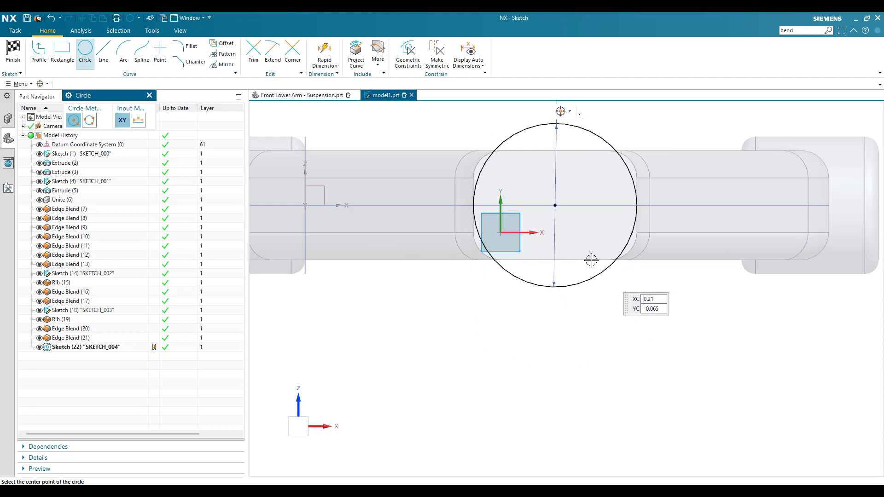
key("Escape")
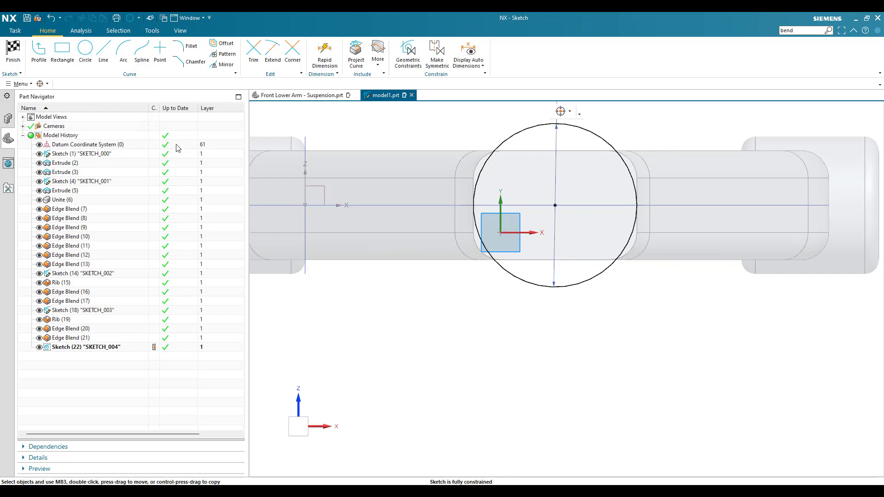
left_click(13, 52)
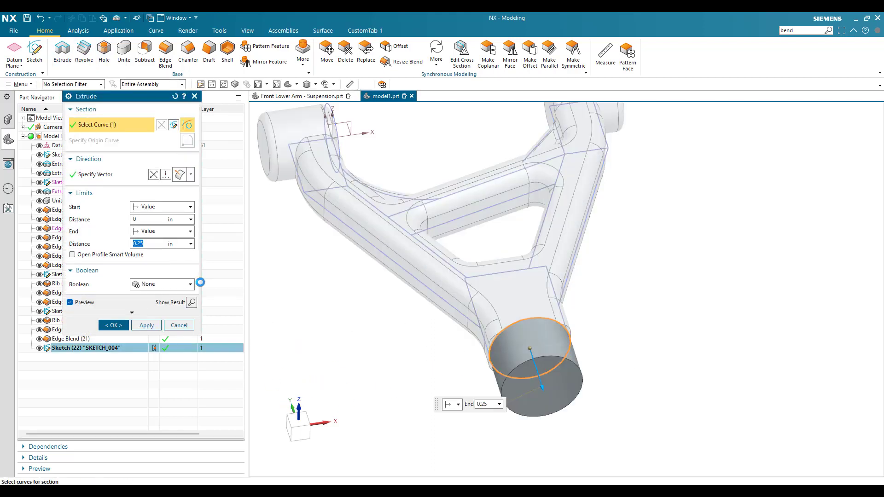
- Extrude the circle 0.38 in inward along the stem with the direction reversed, and unite it with the arm body
left_click(154, 174)
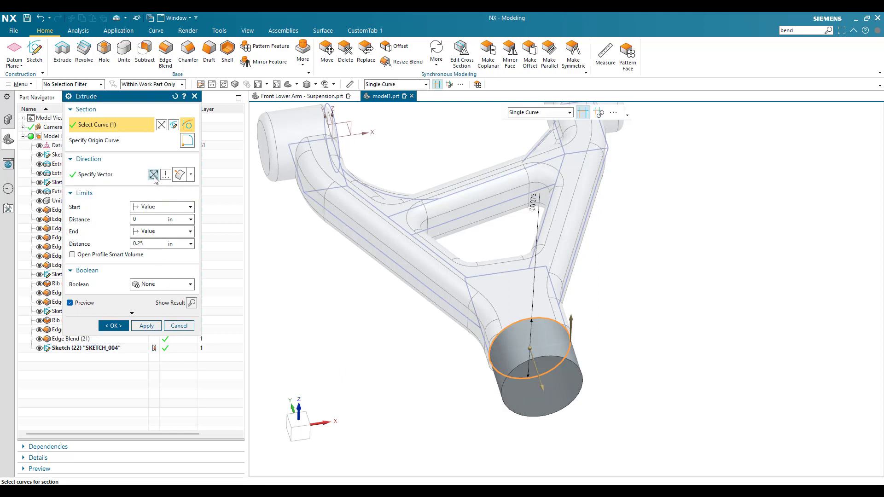
left_click(150, 242)
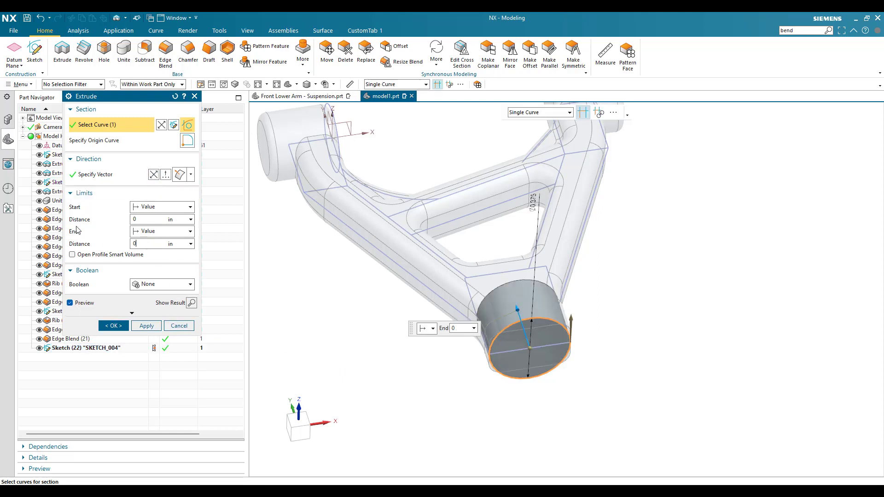
type("0.38")
key("Return")
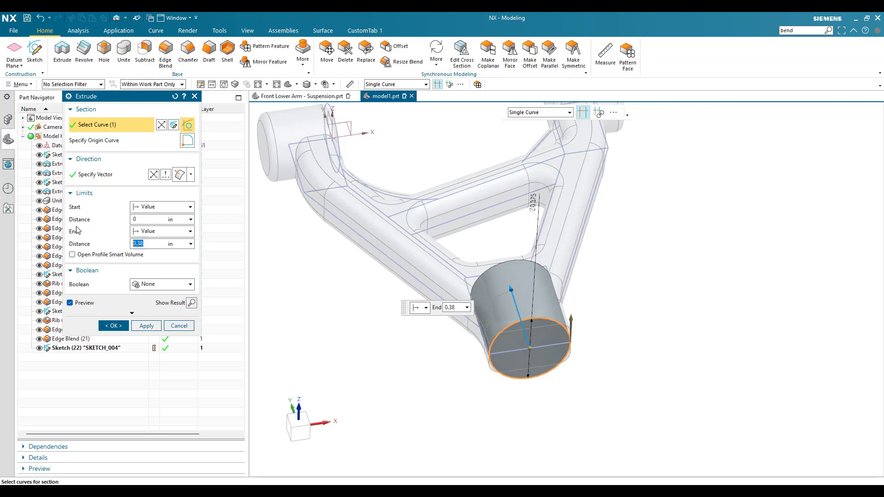
left_click(167, 283)
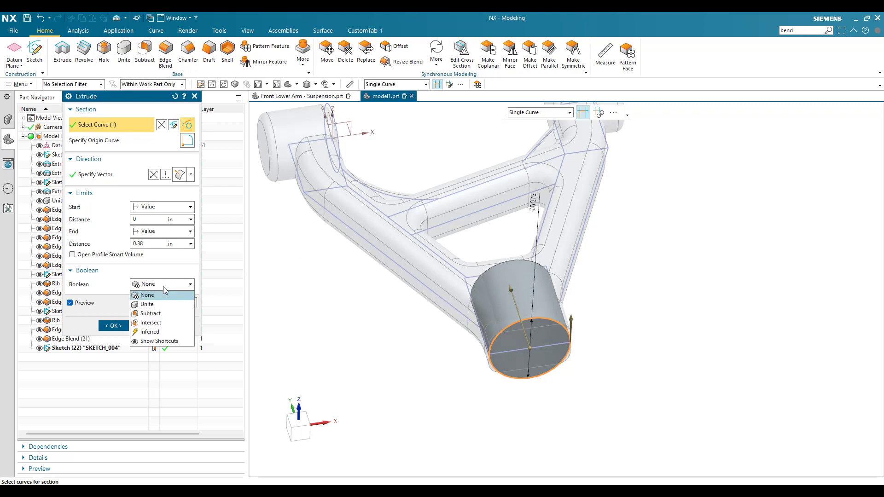
left_click(165, 303)
left_click(114, 342)
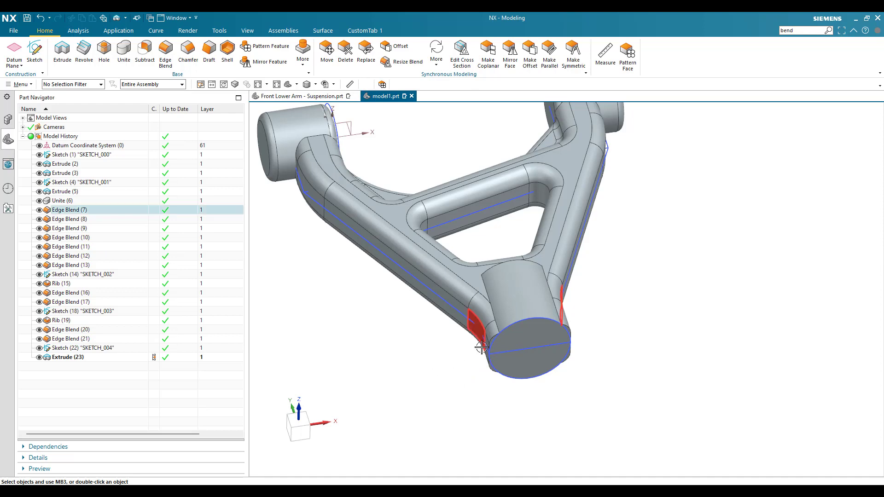
- Blend the curved inner end edges of the cylindrical boss on both faces of the arm with a 0.032 in radius
middle_click_drag(480, 350, 497, 363)
left_click(171, 55)
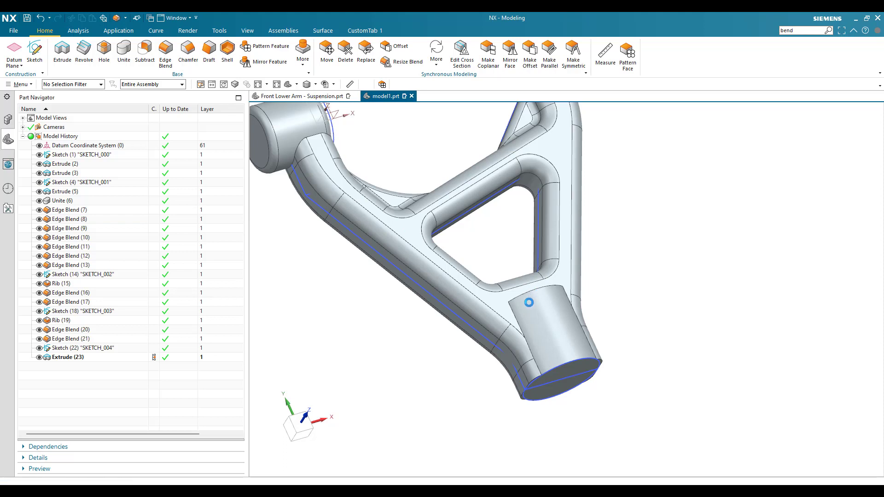
scroll(527, 295, "up", 5)
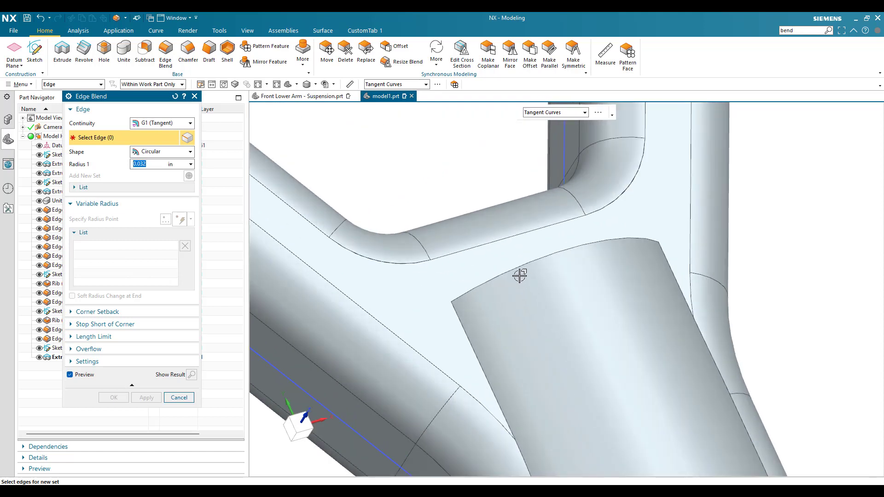
left_click(517, 270)
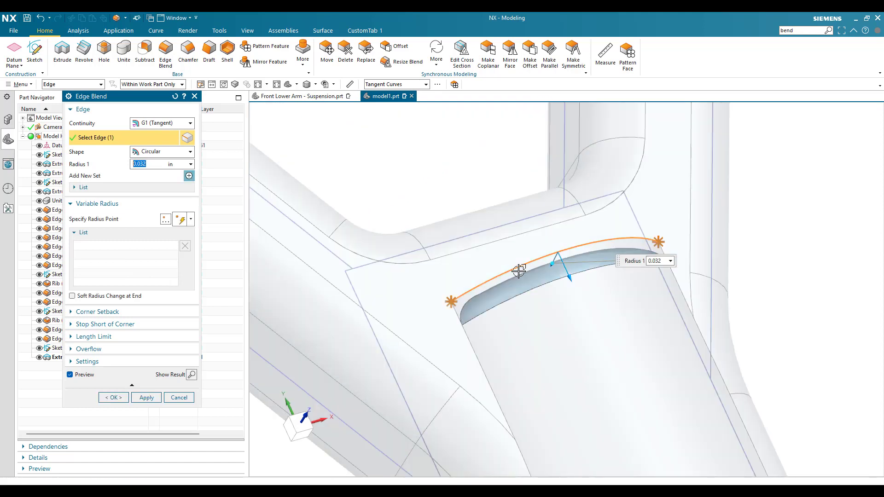
scroll(511, 295, "down", 3)
middle_click_drag(518, 297, 555, 247)
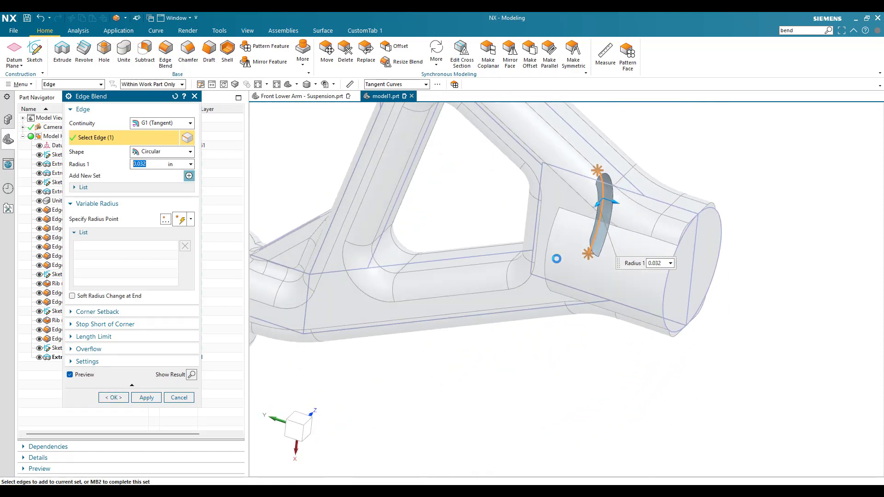
left_click(552, 240)
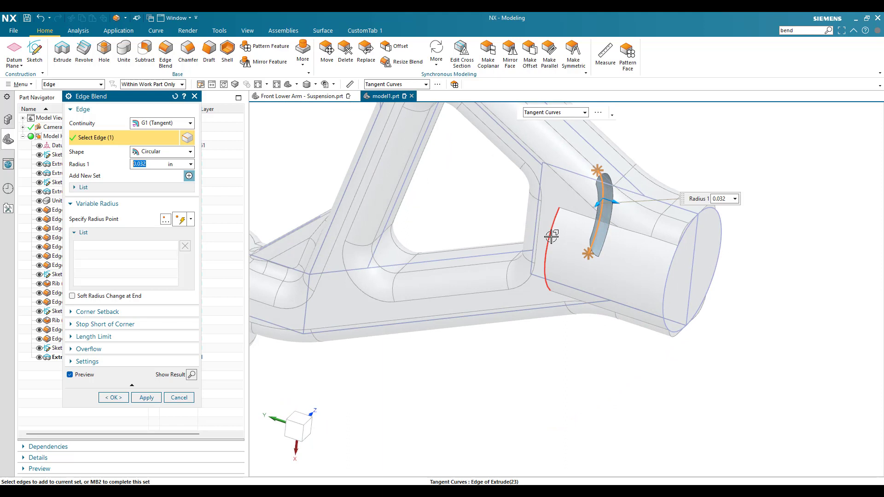
left_click(152, 395)
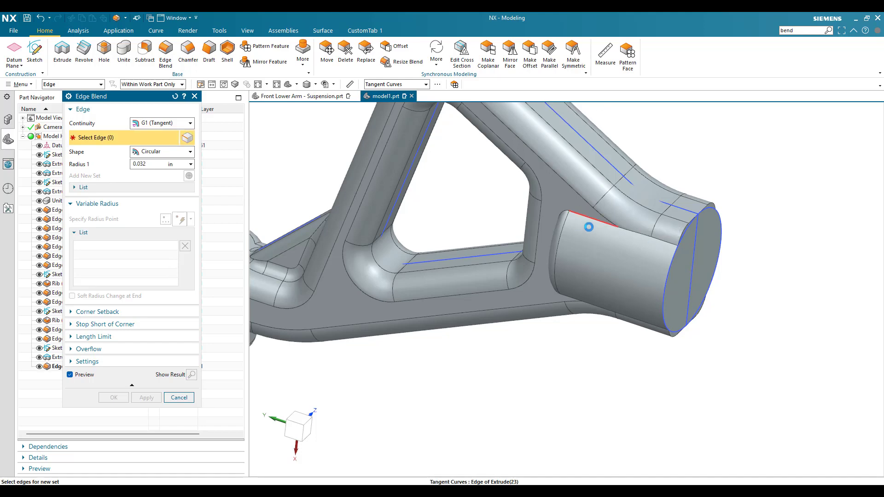
- Blend the boss outline edges on both faces of the lower stem with a 0.032 in radius
left_click(582, 216)
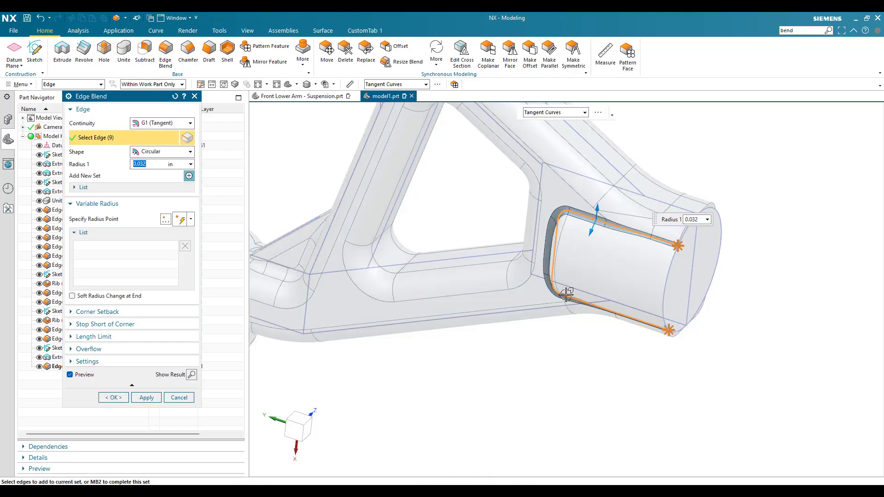
middle_click_drag(566, 279, 540, 322)
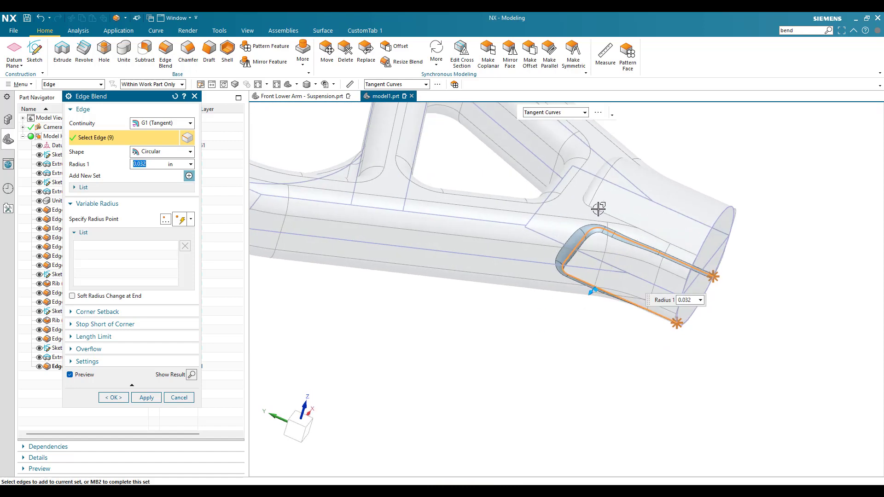
left_click(598, 209)
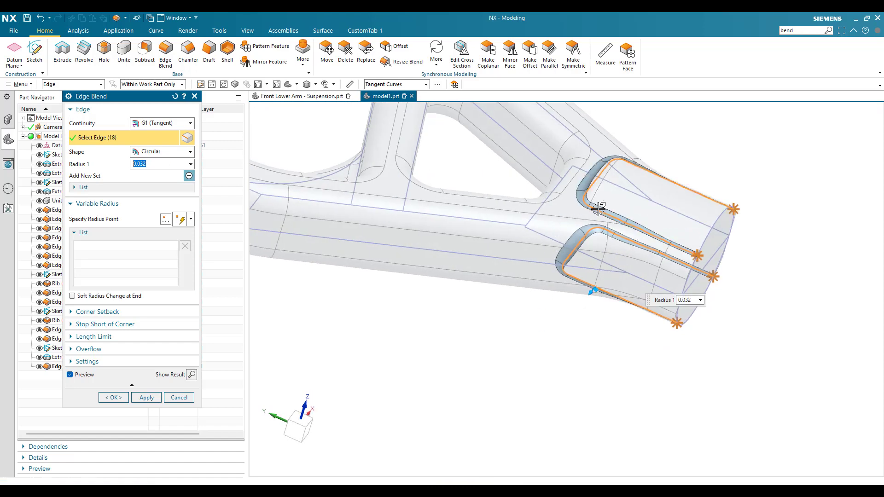
left_click(144, 398)
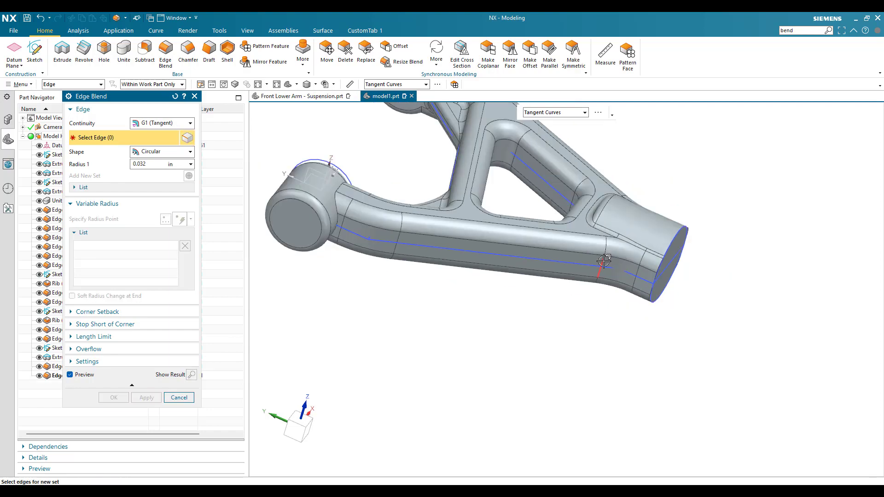
middle_click_drag(585, 292, 633, 209)
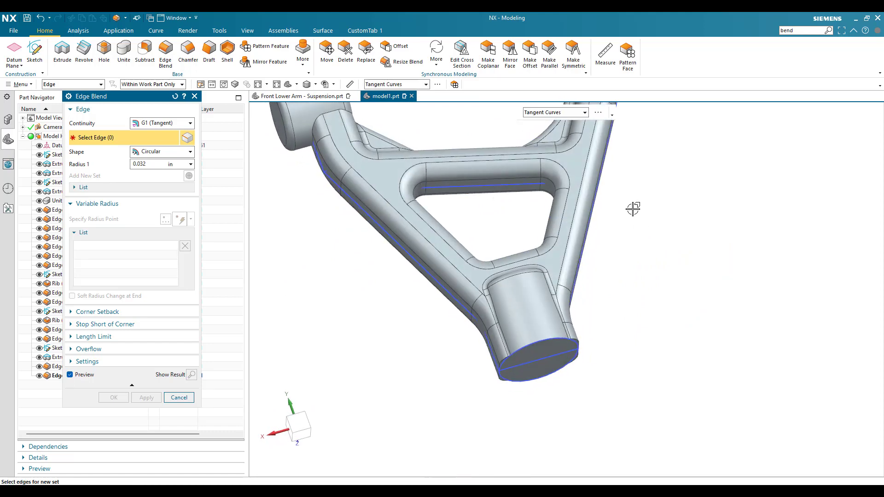
left_click(179, 397)
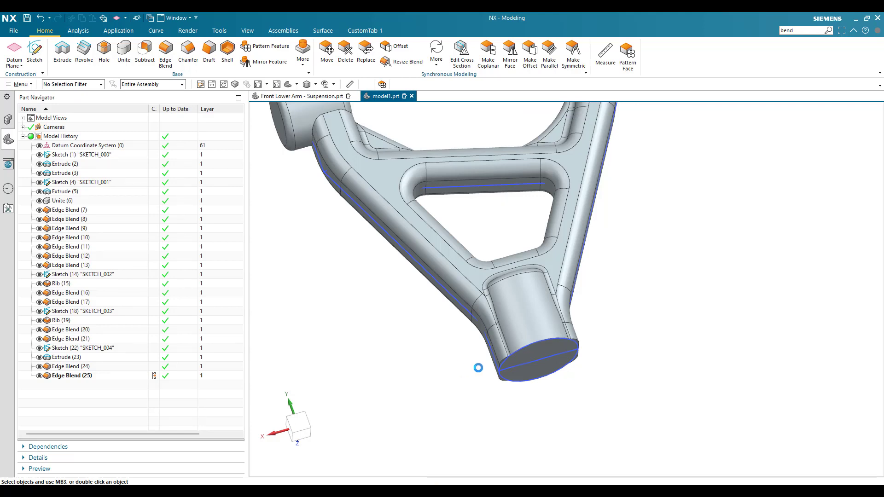
- Create a datum plane offset 0.2 in outward from the flat side face of the lower stem
scroll(480, 363, "up", 4)
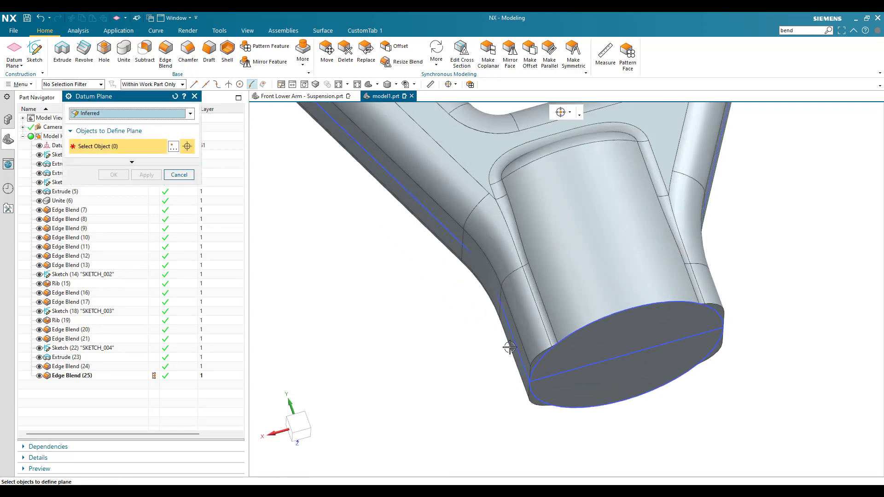
middle_click_drag(510, 348, 535, 324)
left_click(536, 326)
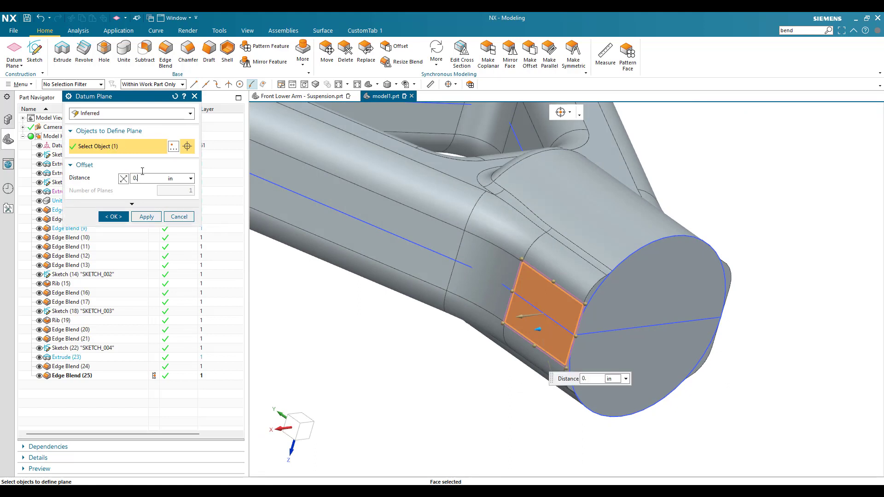
type("2")
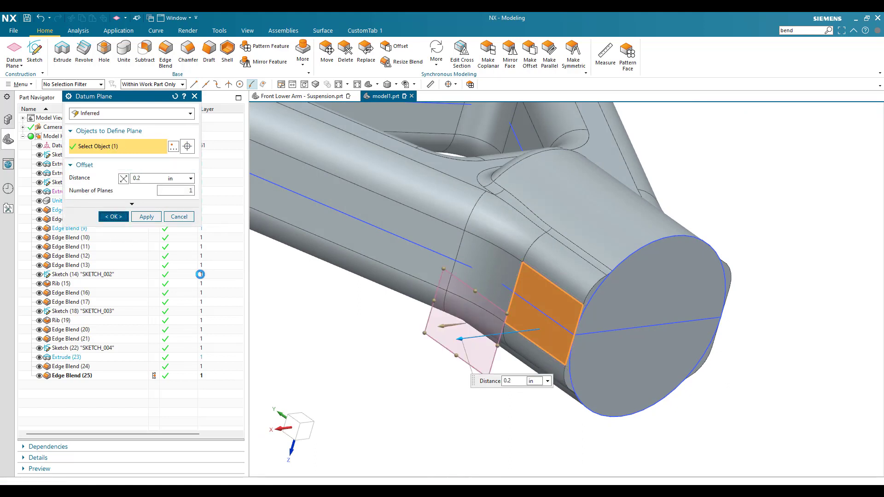
key("Return")
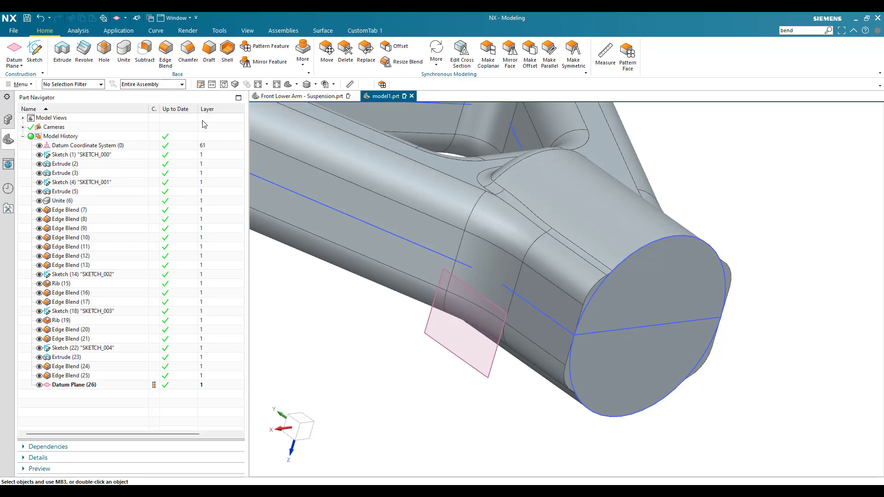
- Sketch a 0.25 in diameter circle on the offset datum plane, centred on the arm's horizontal centreline
left_click(34, 51)
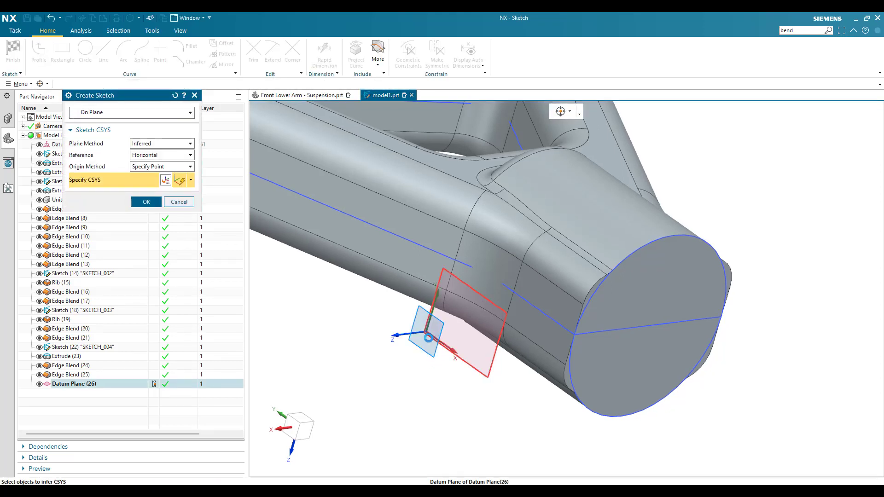
left_click(428, 339)
left_click(147, 202)
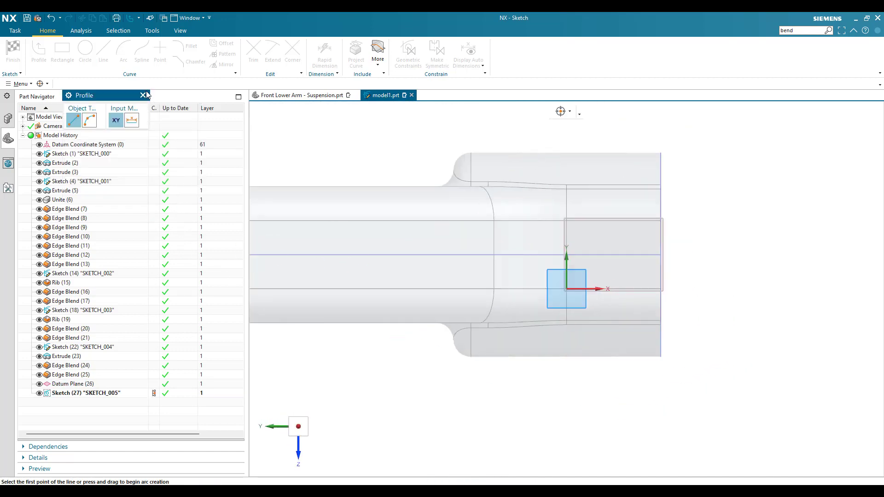
scroll(549, 211, "down", 4)
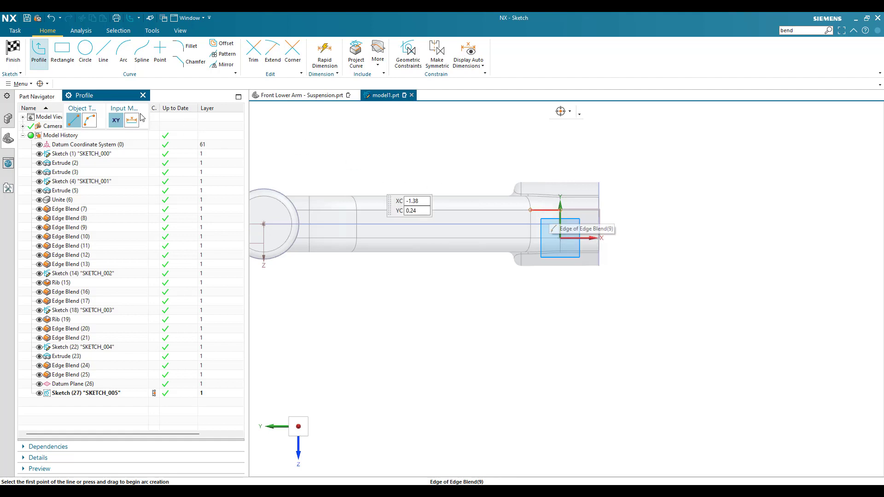
key("o")
scroll(566, 237, "up", 2)
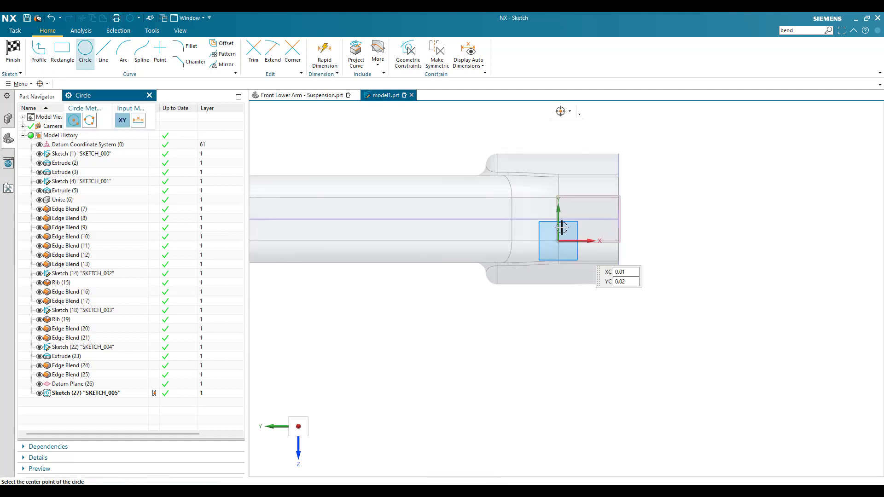
left_click(558, 229)
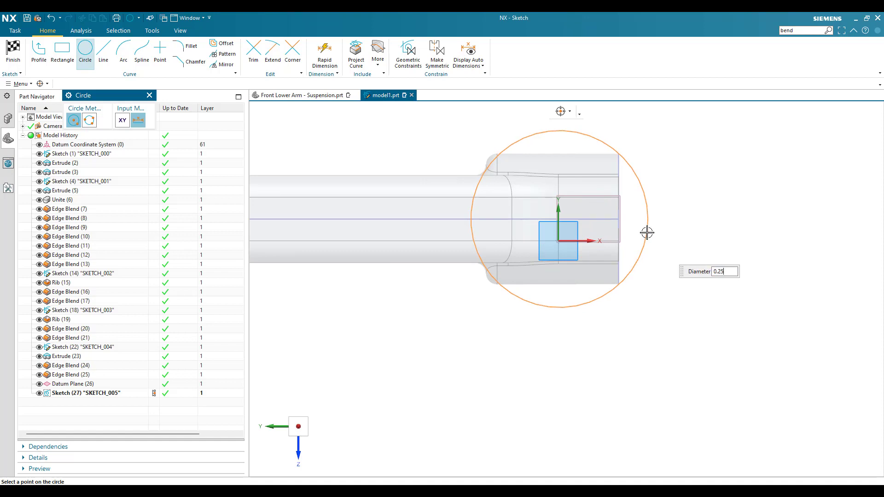
type("0.25")
key("Return")
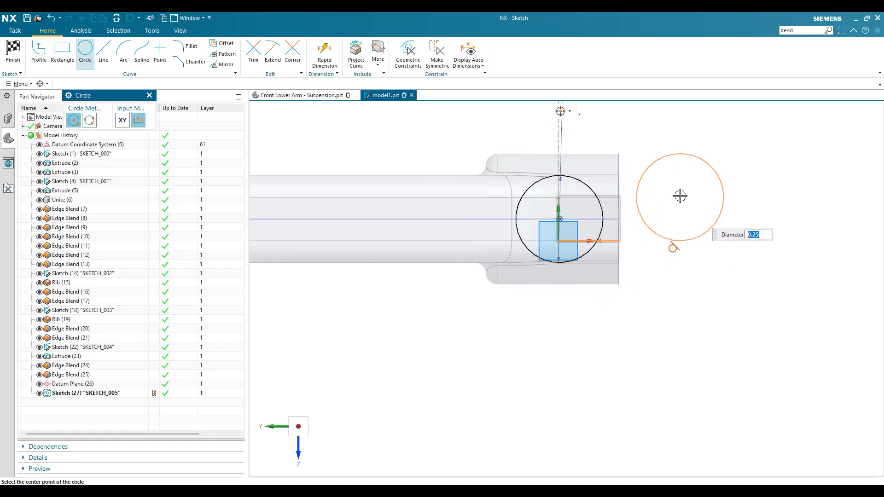
key("Escape")
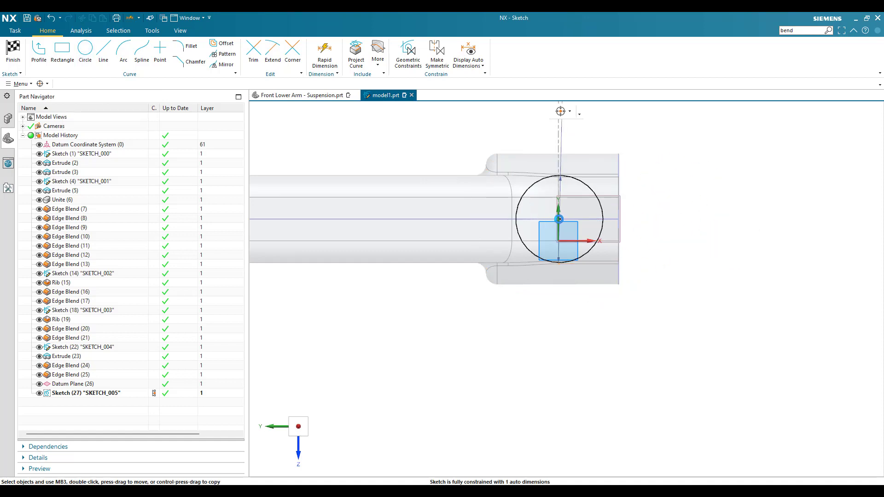
- Dimension the circle's centre 0.135 in from the stem's end edge and finish the sketch
key("d")
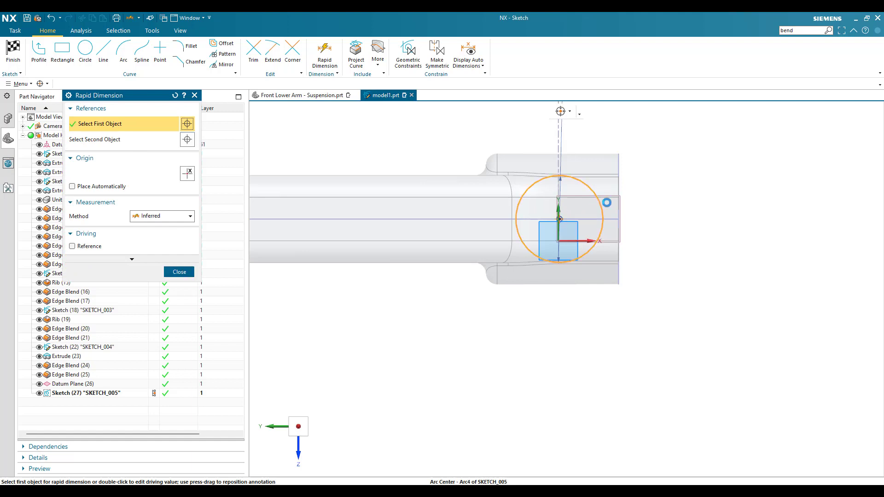
left_click(618, 205)
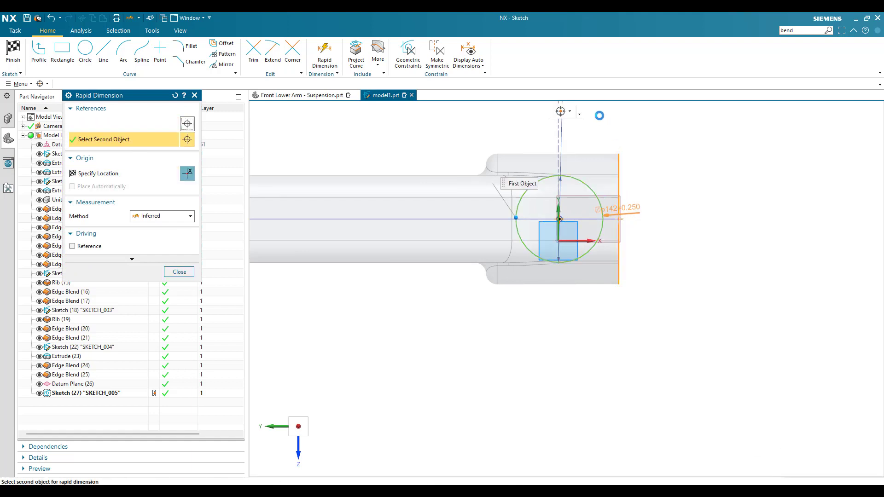
left_click(597, 133)
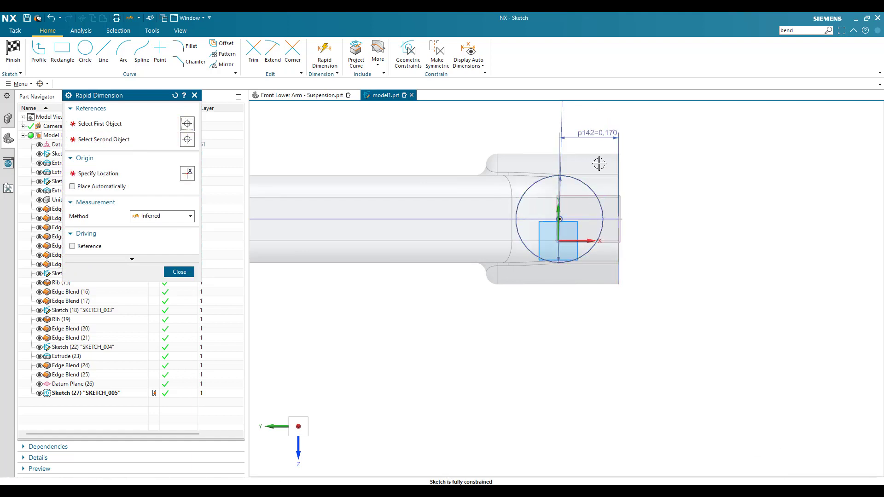
type("0.135")
key("Return")
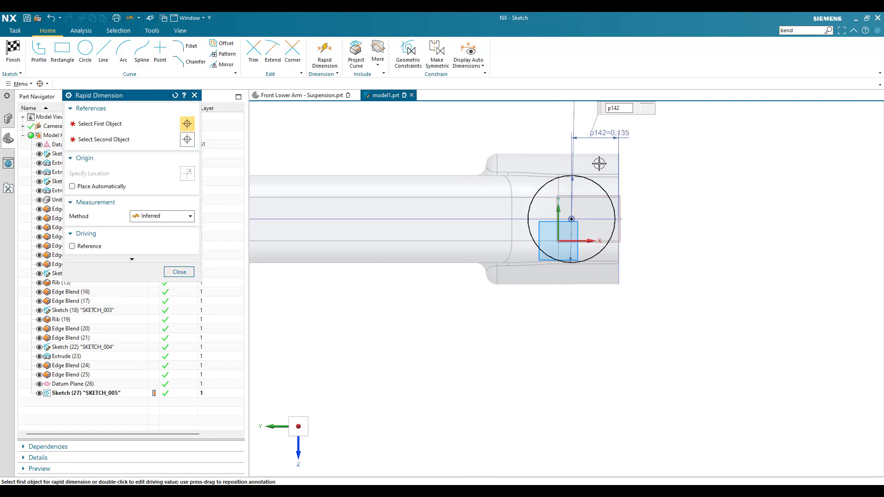
key("Escape")
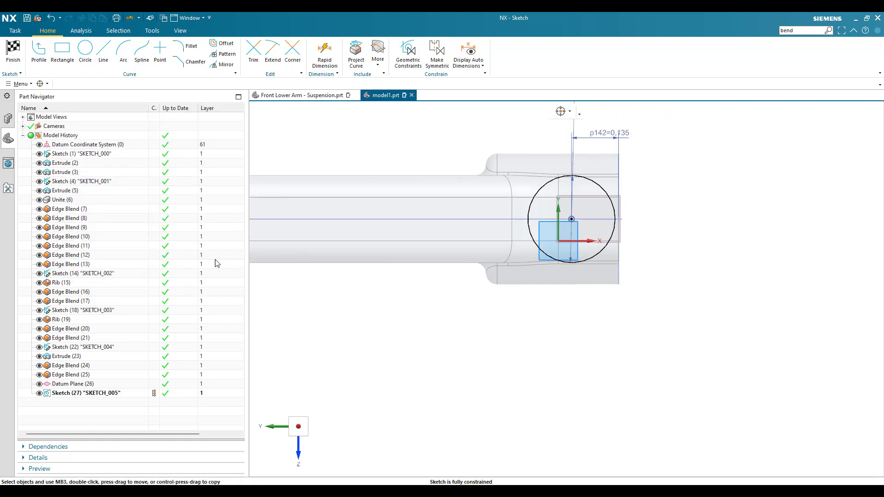
left_click(13, 51)
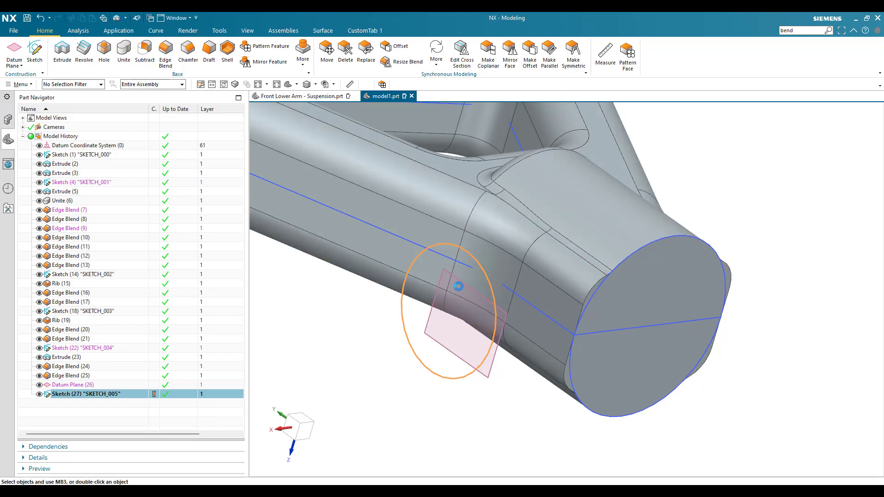
- Extrude the circle with the direction reversed toward the stem and the end limit Until Next, uniting it with the arm body
key("x")
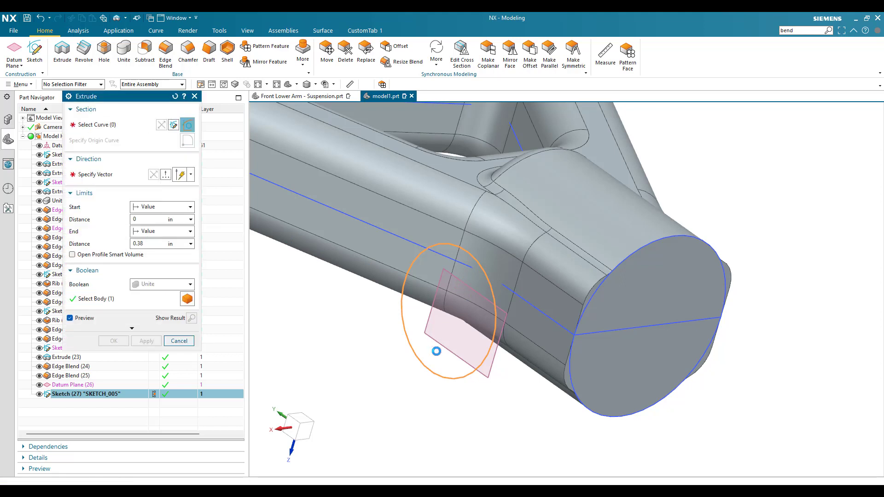
left_click(153, 235)
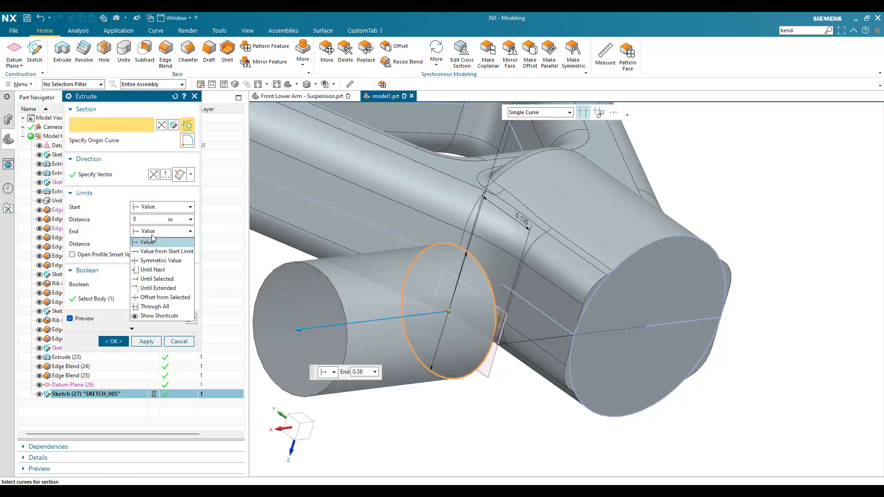
left_click(153, 270)
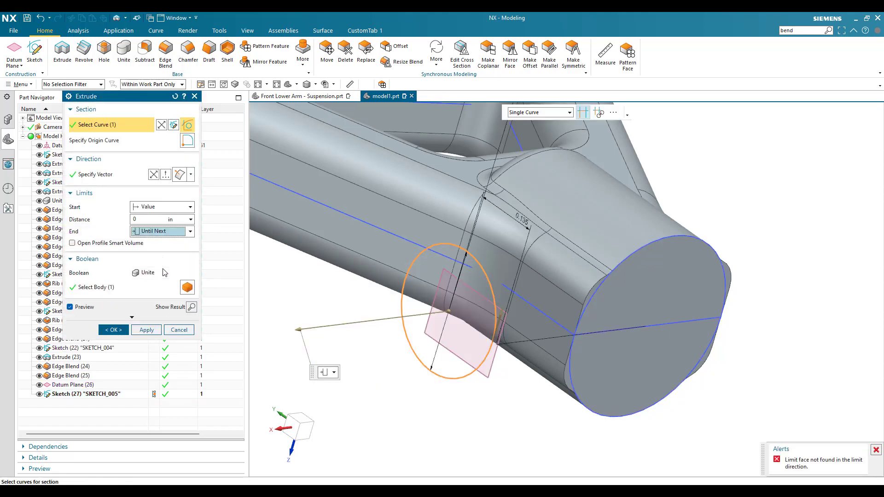
left_click(154, 174)
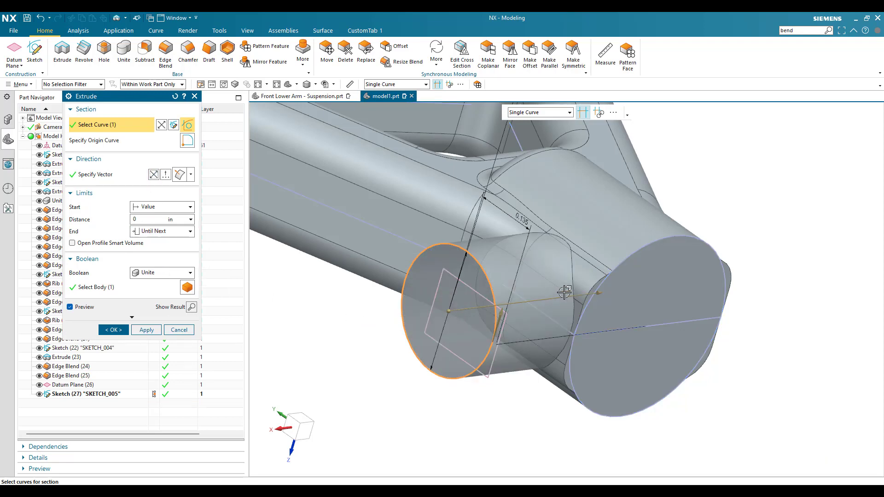
left_click(113, 330)
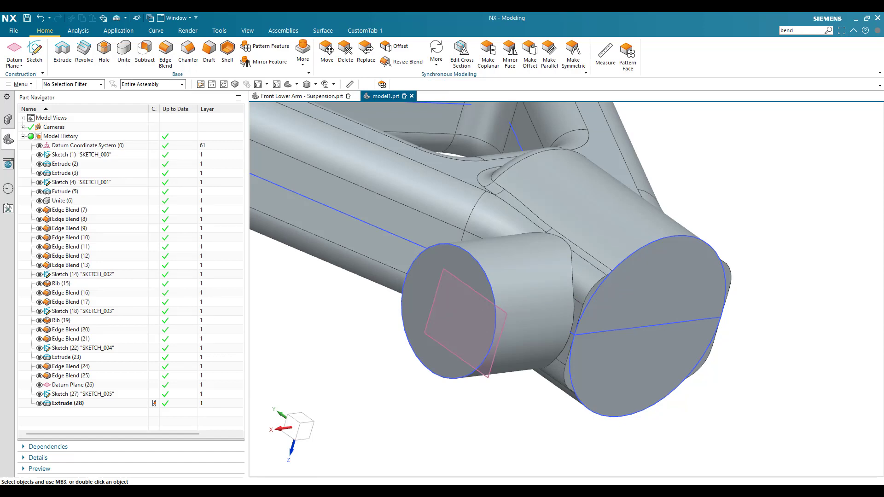
- Blend the edge loop where the side boss meets the lower stem with a 0.015 in radius
scroll(480, 278, "up", 5)
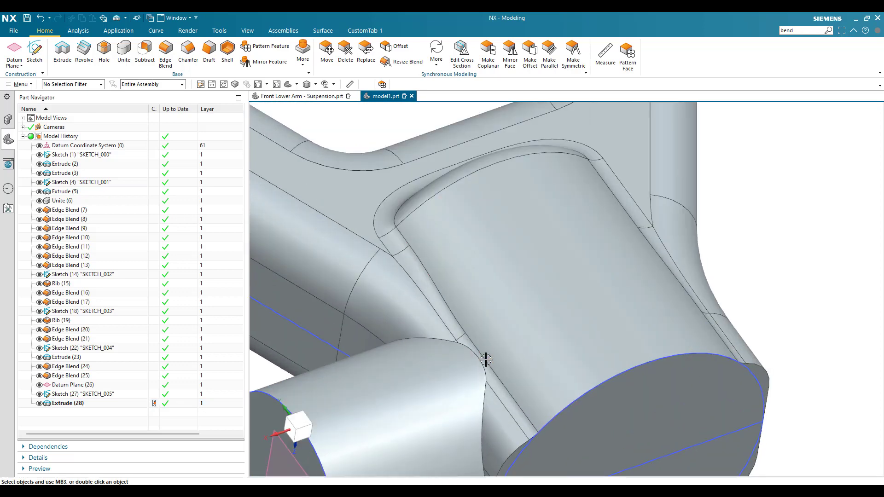
left_click(166, 56)
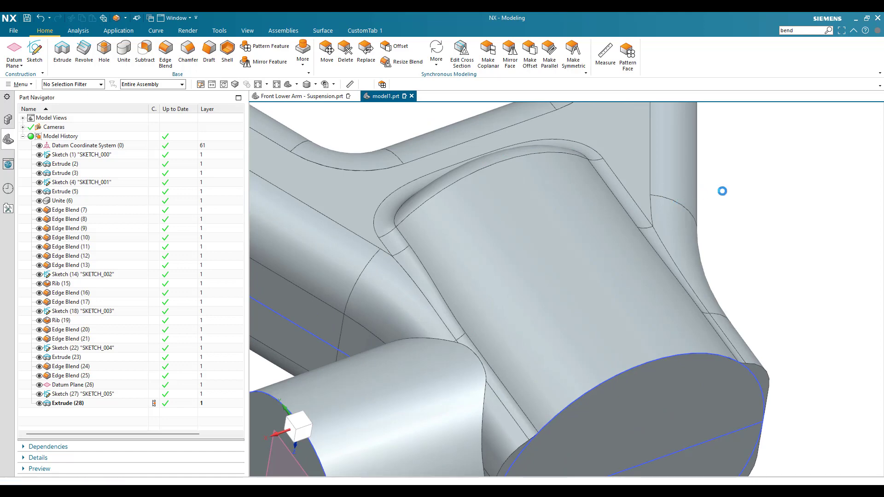
scroll(721, 190, "down", 3)
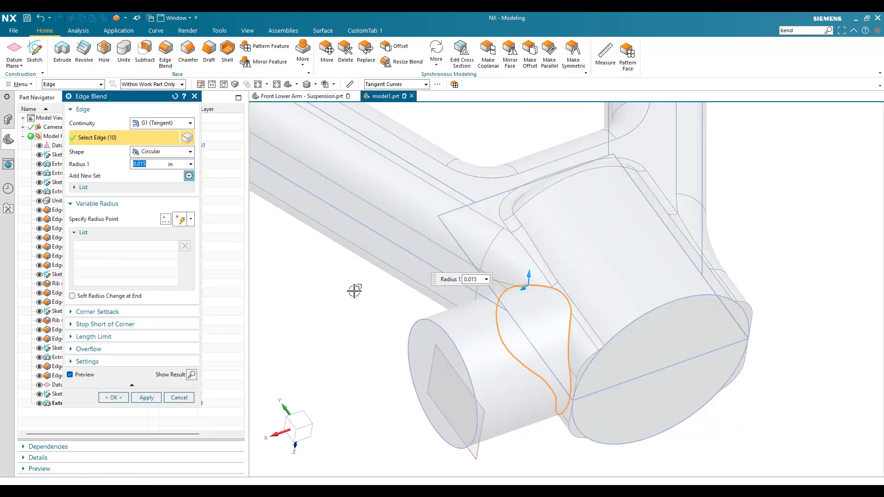
left_click(115, 399)
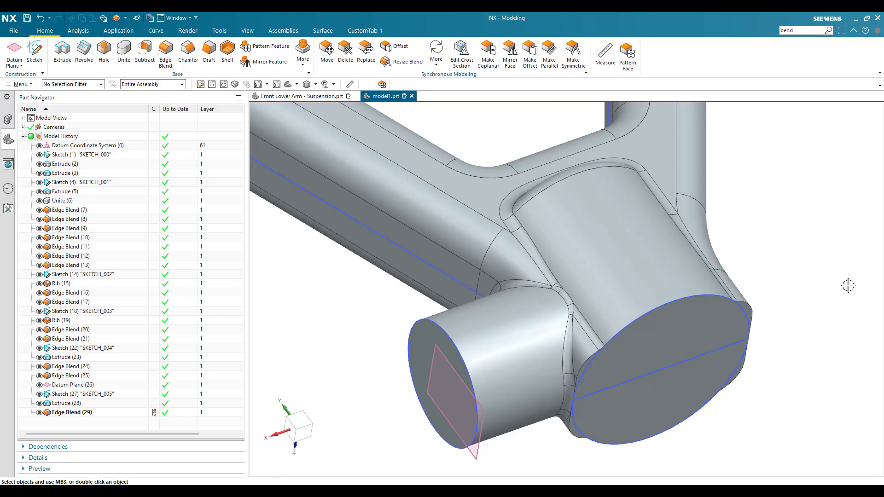
- Start a new sketch on the XY plane of the datum coordinate system
left_click(35, 51)
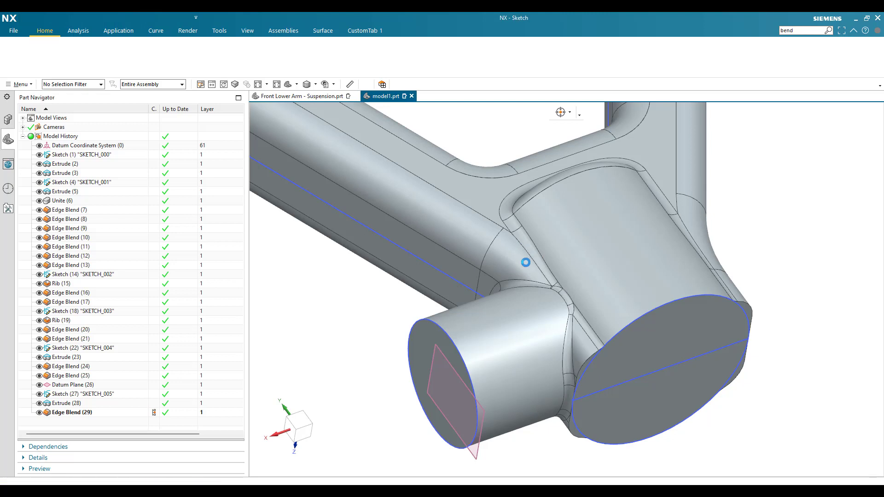
scroll(525, 263, "down", 10)
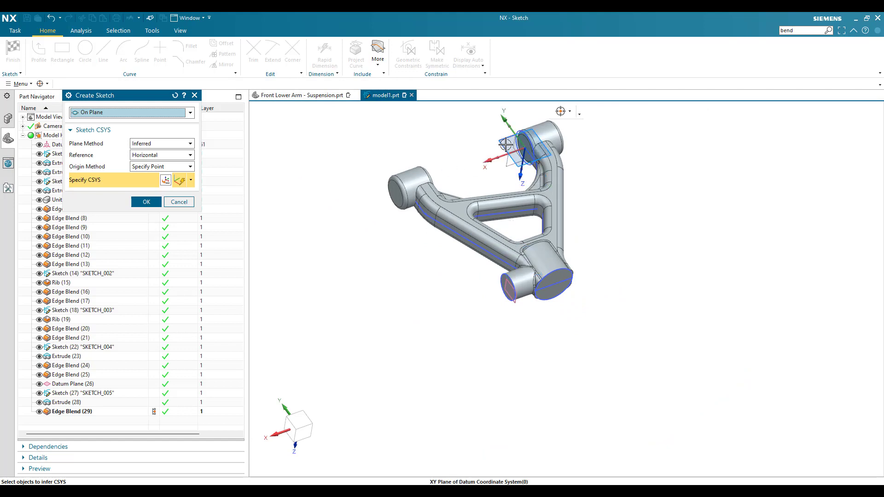
left_click(525, 142)
middle_click(435, 265)
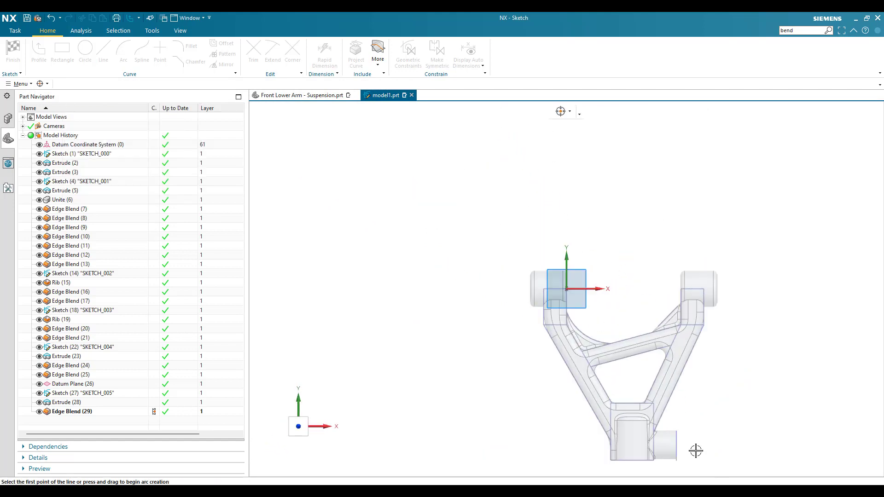
- Draw a vertical line about 0.395 in long upward from the side boss's end edge and dimension its length
scroll(692, 411, "up", 5)
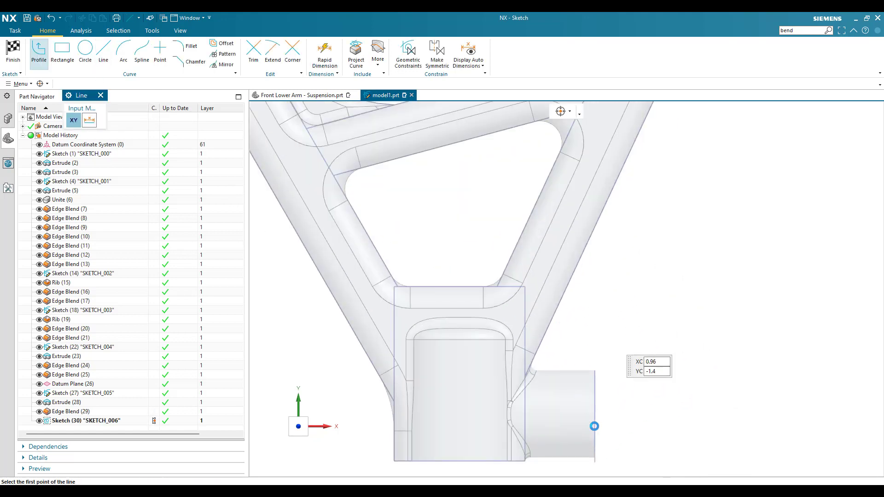
key("l")
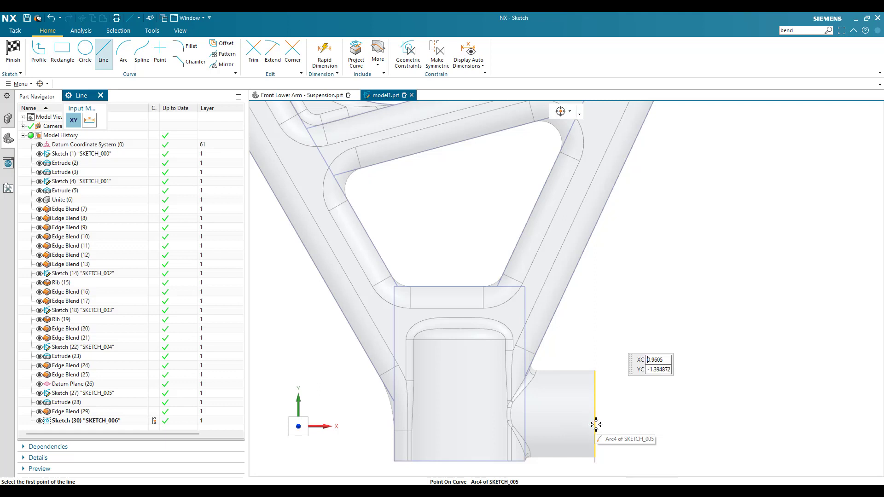
left_click(594, 422)
left_click(592, 288)
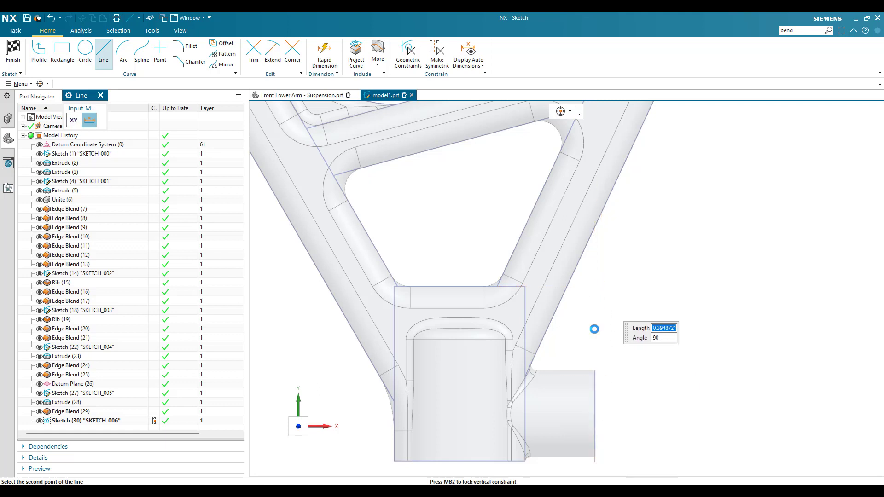
key("Escape")
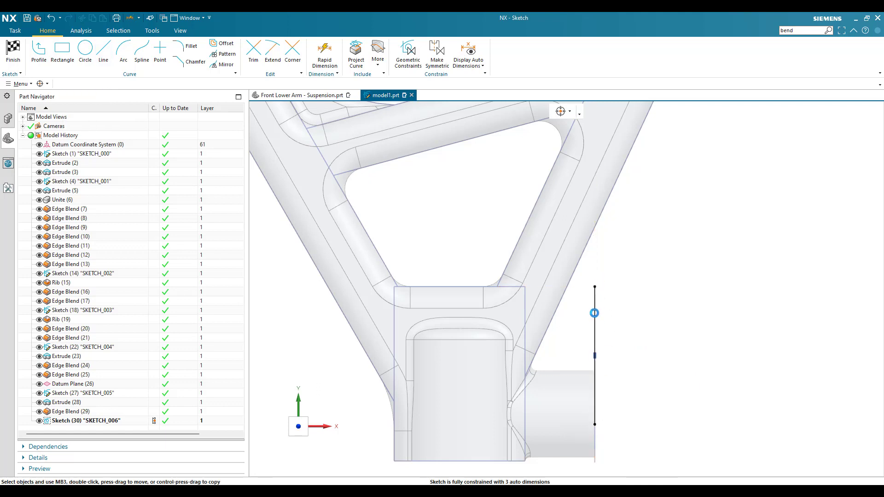
key("d")
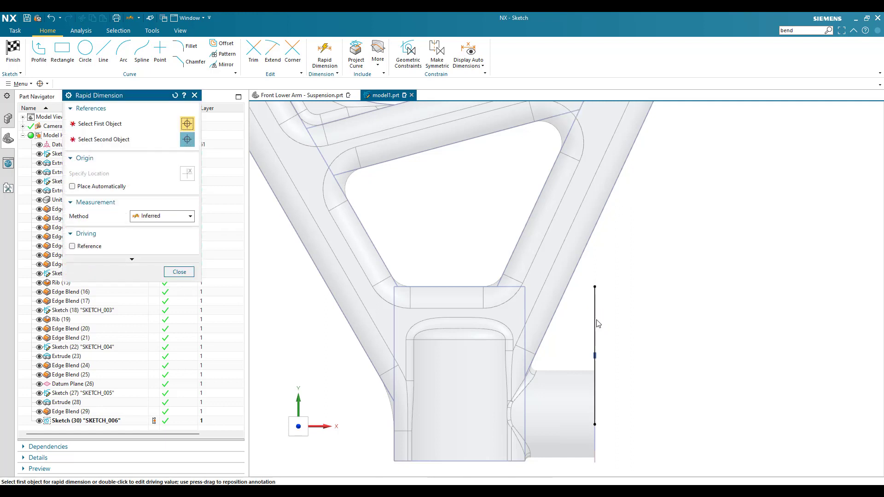
left_click(596, 322)
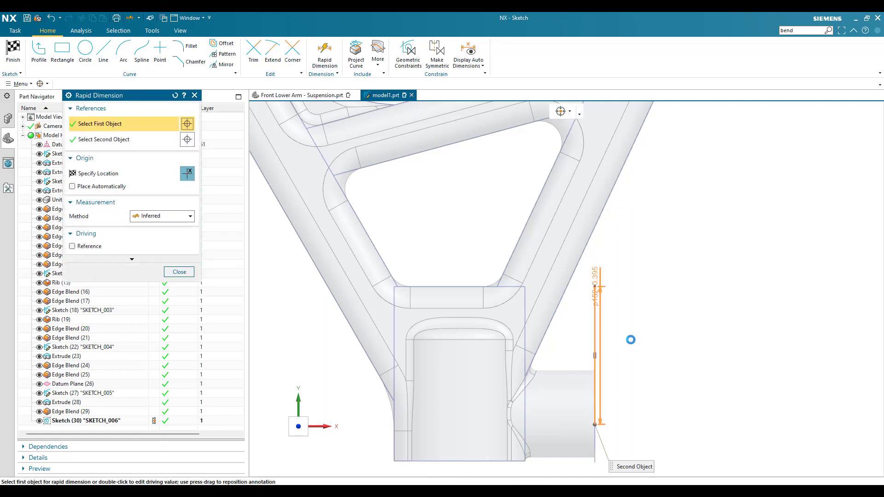
left_click(630, 365)
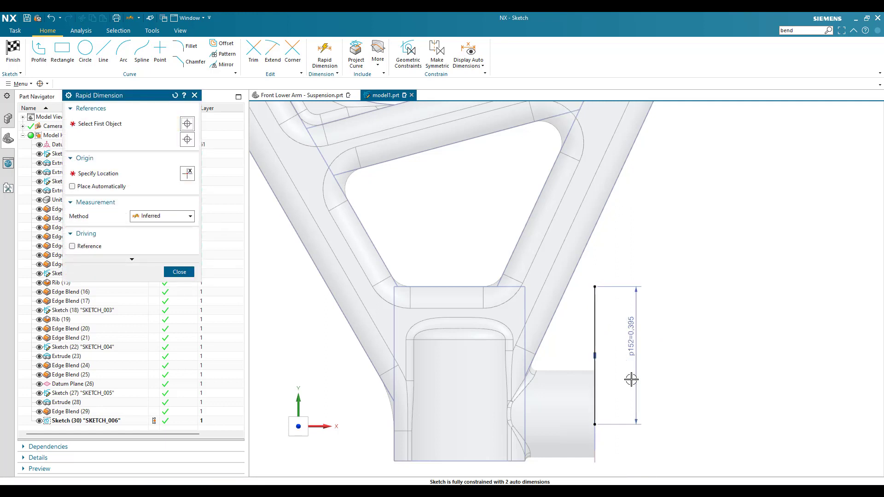
key("Escape")
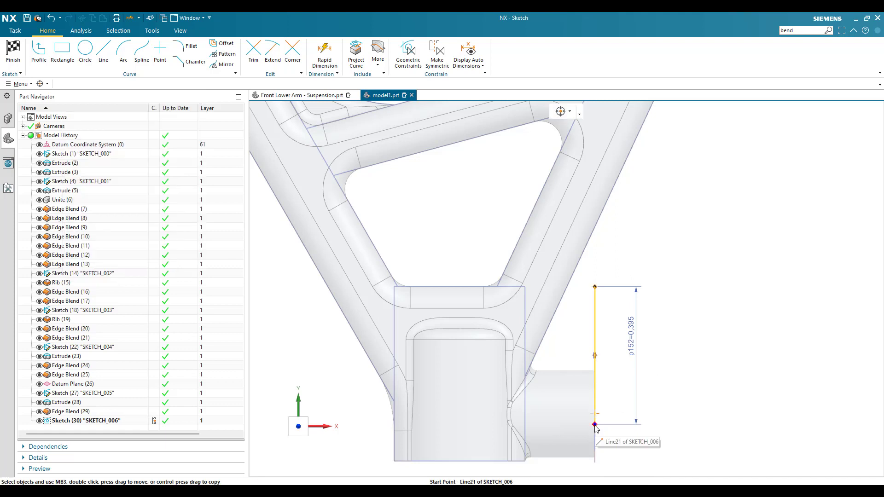
- Make the line's lower endpoint coincident with the centre of the side boss circle and finish the sketch
mouse_move(597, 429)
middle_mouse_down()
mouse_move(582, 420)
mouse_move(584, 429)
middle_mouse_up()
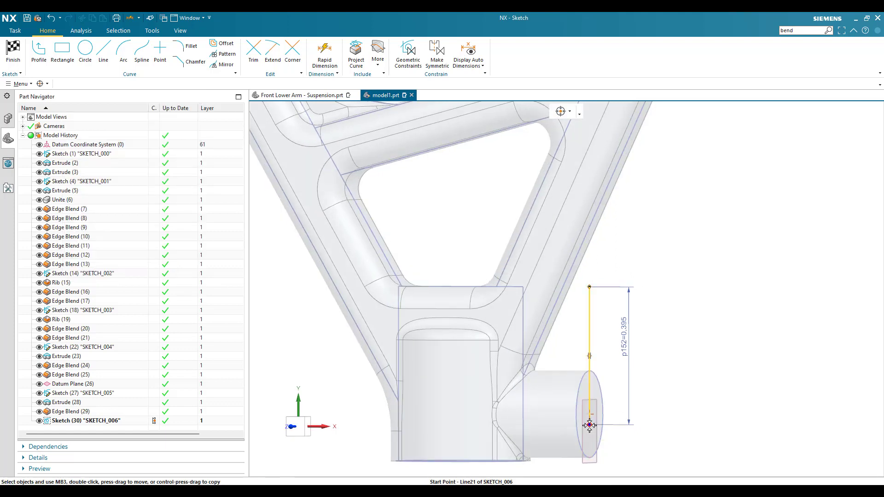
left_click(590, 413)
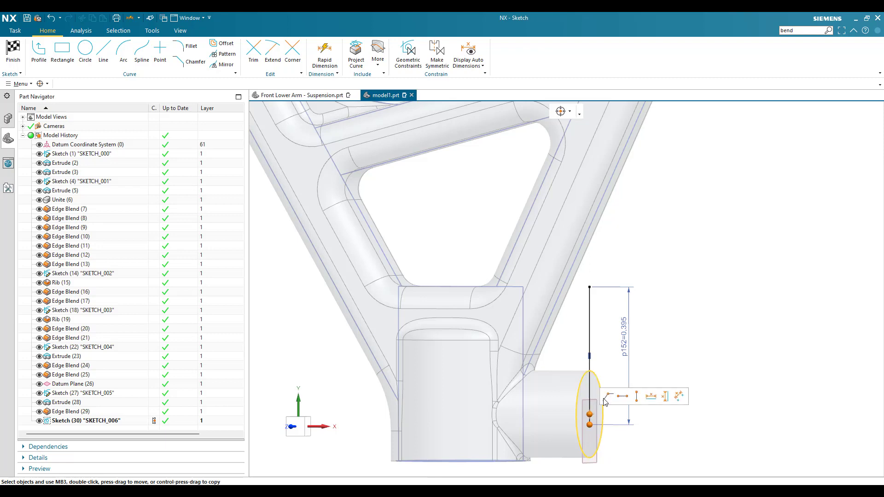
left_click(606, 399)
key("F8")
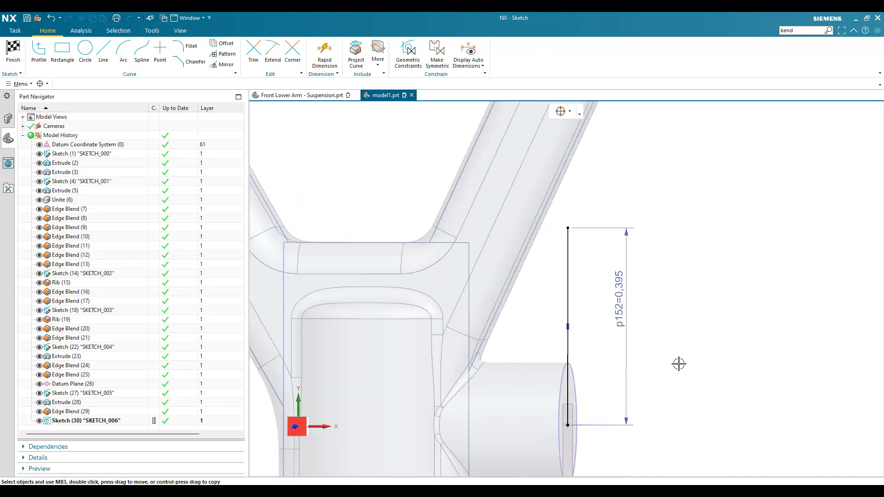
left_click(13, 51)
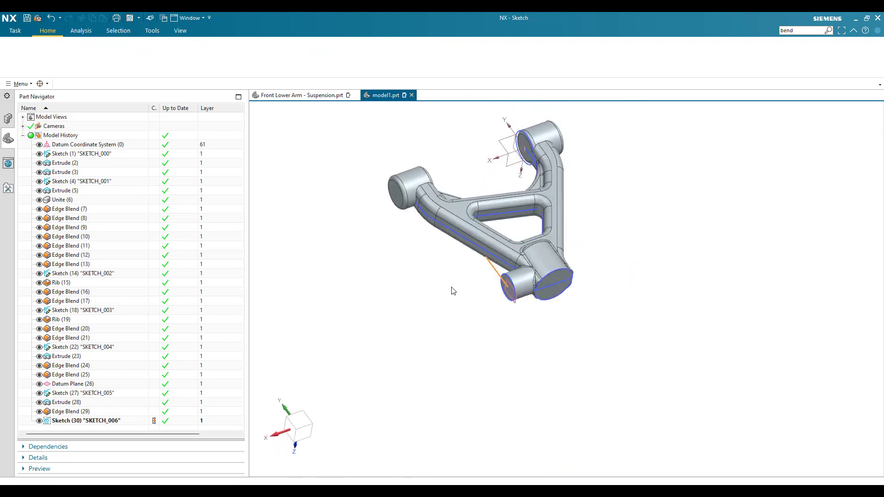
- Create a rib from the sketched line, parallel to the section plane, symmetric and 0.1 in thick, combined with the arm body
left_click(18, 84)
mouse_move(28, 129)
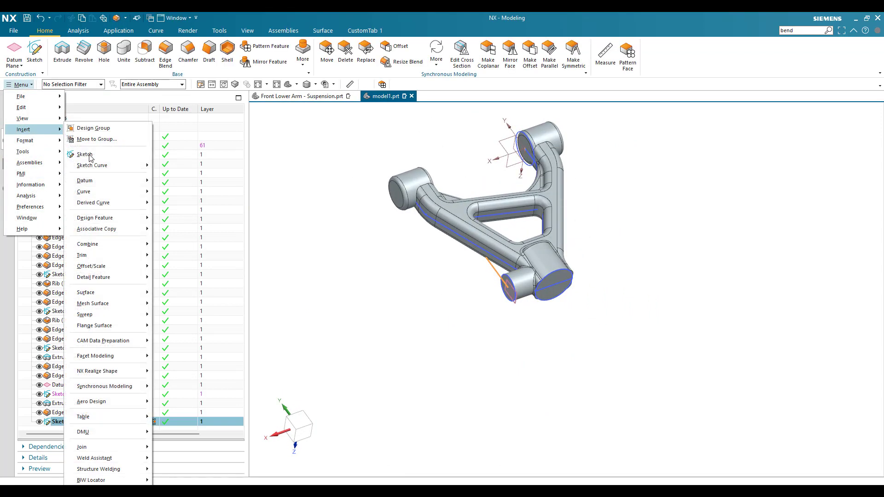
mouse_move(114, 222)
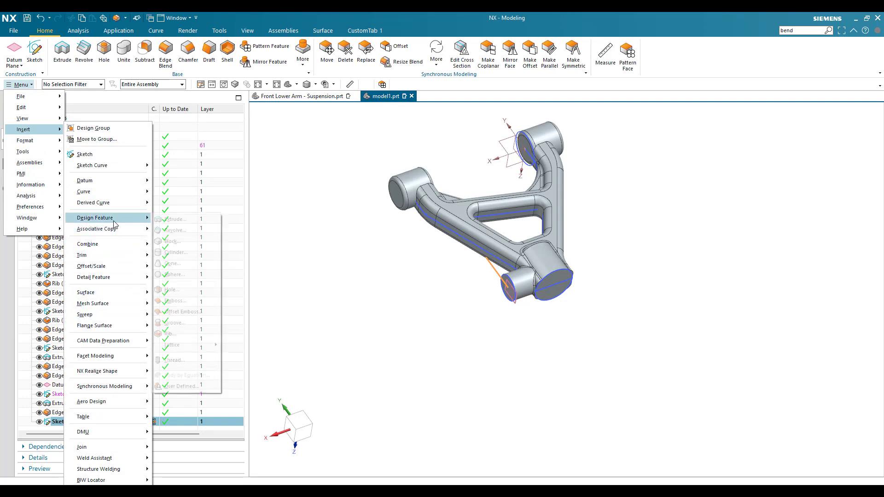
left_click(174, 332)
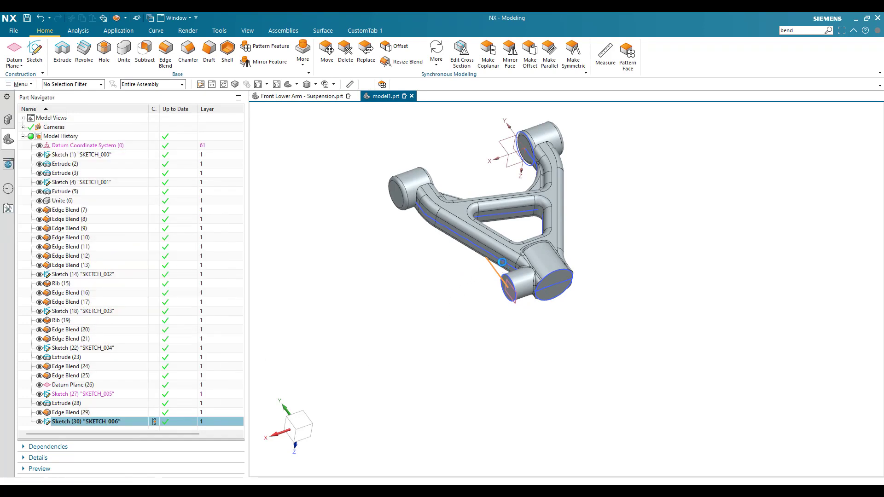
scroll(492, 268, "up", 1)
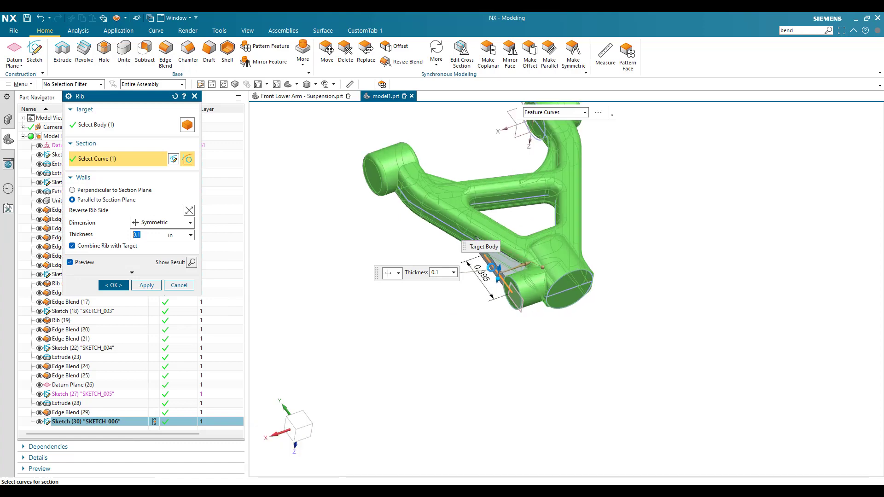
scroll(491, 268, "up", 3)
left_click(113, 285)
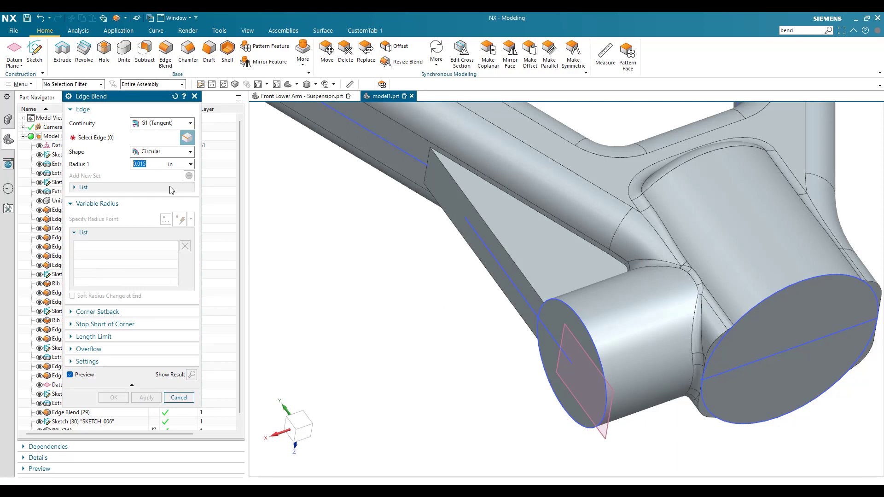
- Blend the edges on both sides of the new rib where it meets the arm and side boss with a 0.014 in radius
type("0.01")
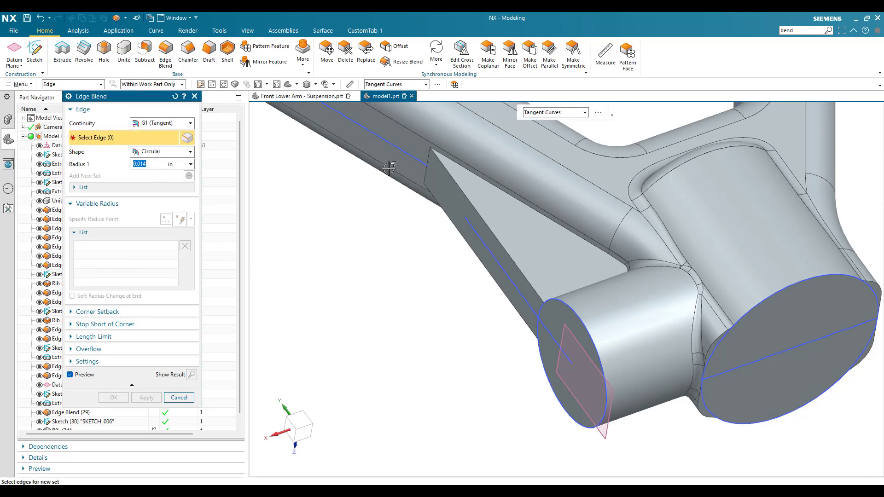
left_click(494, 205)
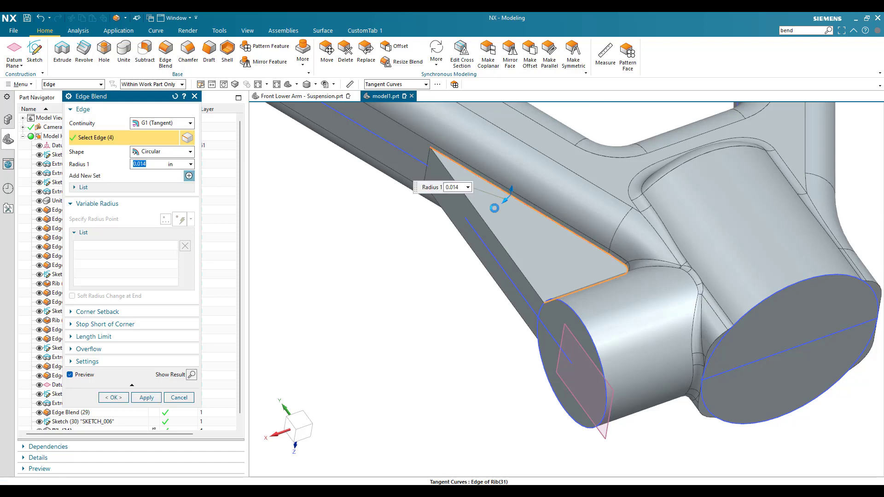
scroll(502, 201, "down", 1)
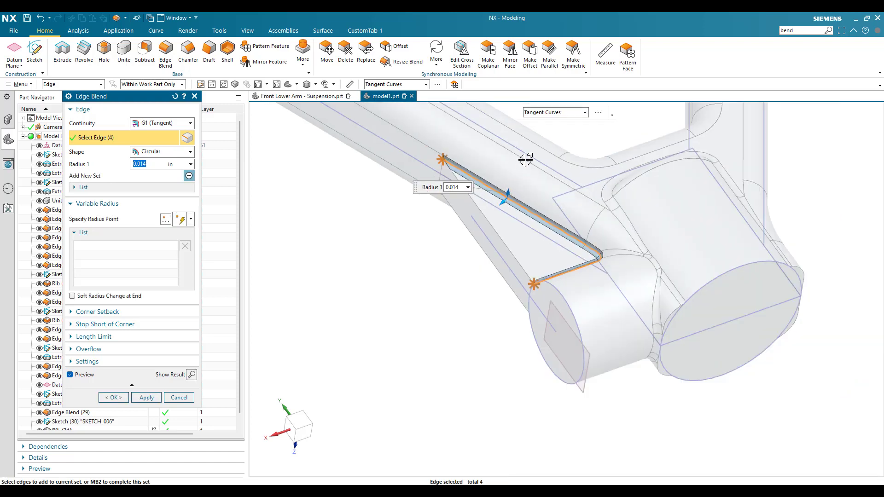
middle_click_drag(507, 192, 456, 223)
left_click(462, 124)
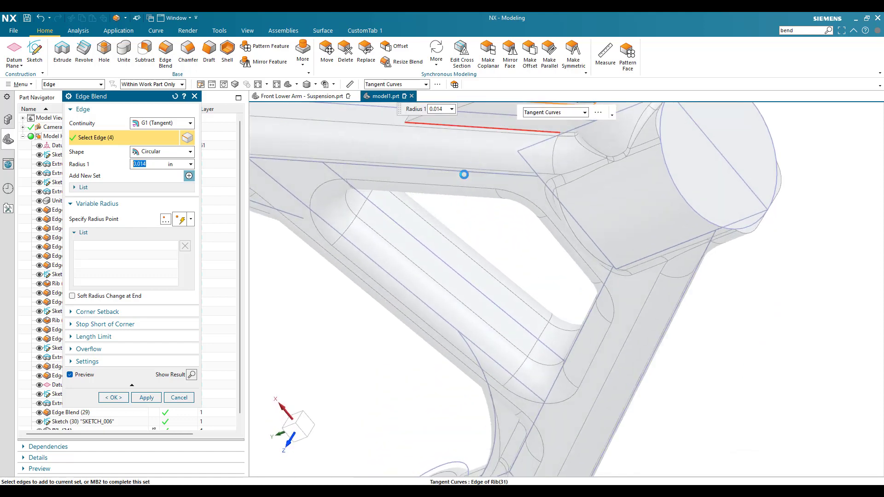
middle_click_drag(468, 193, 460, 203)
left_click(146, 398)
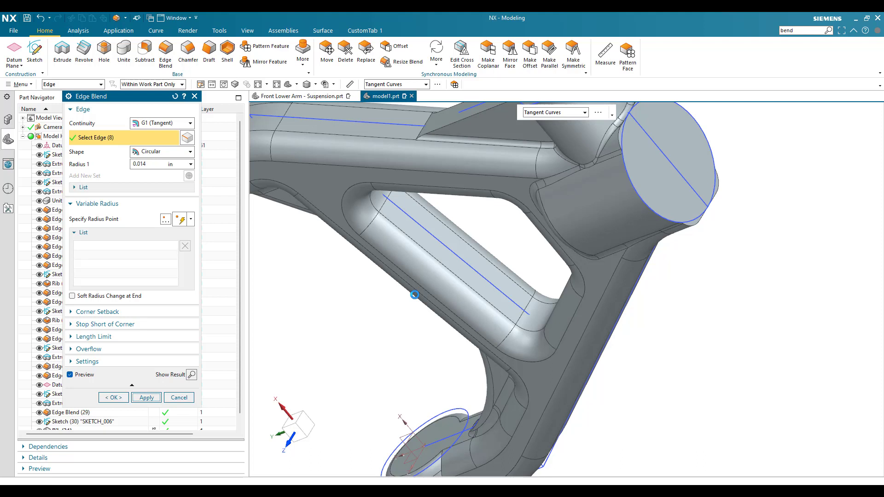
- Blend the outer edge chain of the rib and the side boss's end face with a 0.032 in radius
middle_click(415, 295)
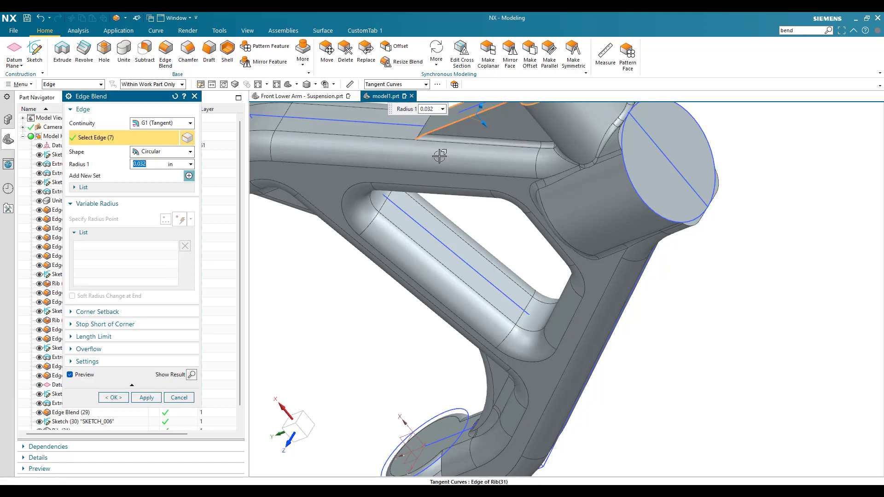
left_click(439, 156)
middle_click_drag(453, 197, 459, 238)
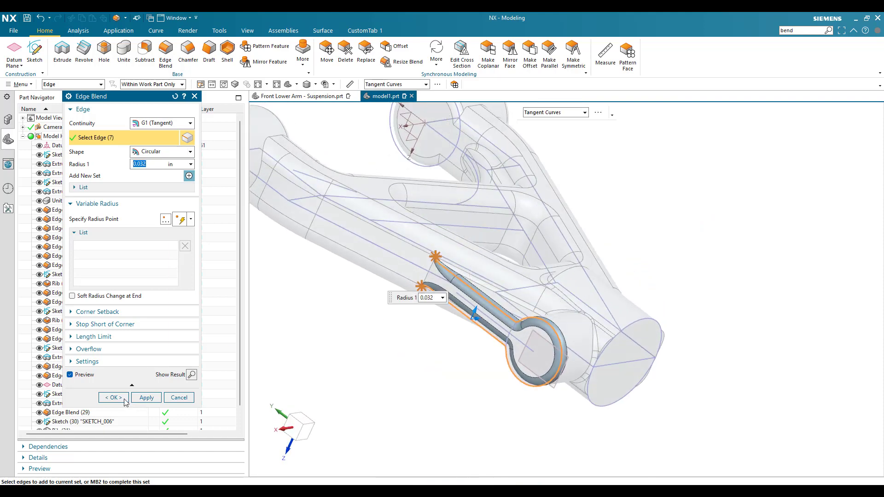
left_click(122, 399)
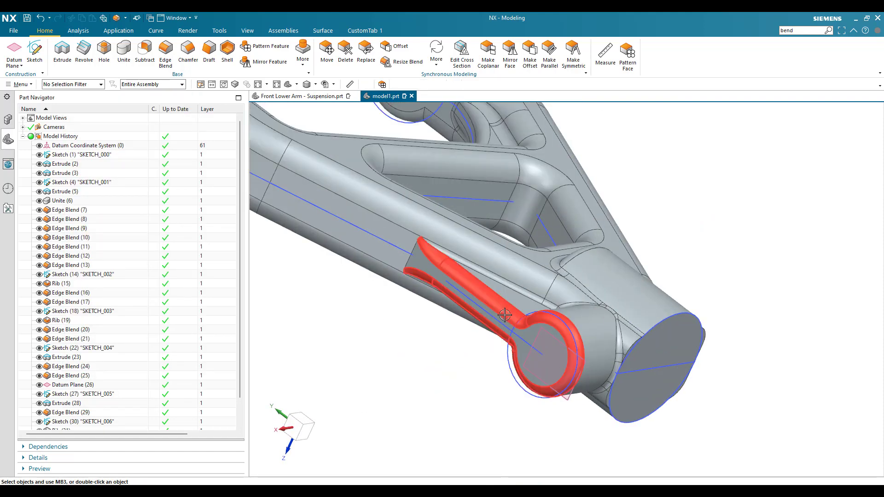
- Blend the complete outline of the lower stem's end face with a 0.032 in radius
middle_click_drag(506, 316, 473, 330)
scroll(475, 331, "down", 3)
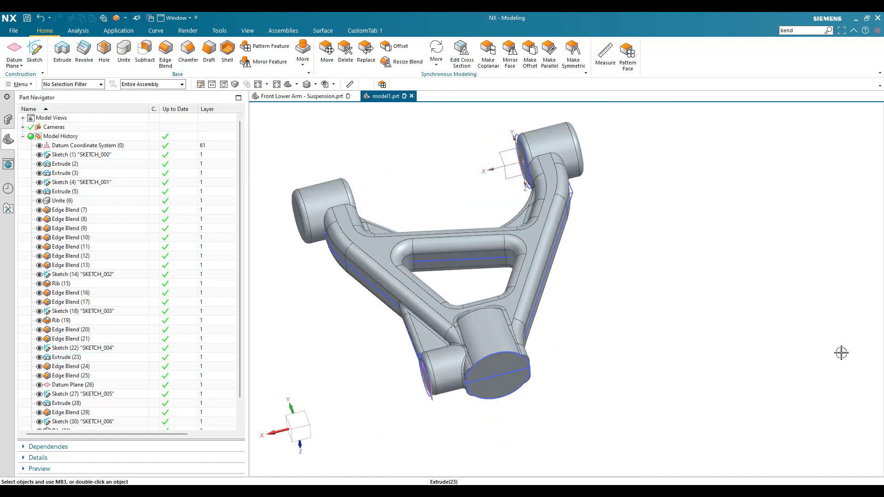
scroll(501, 336, "up", 3)
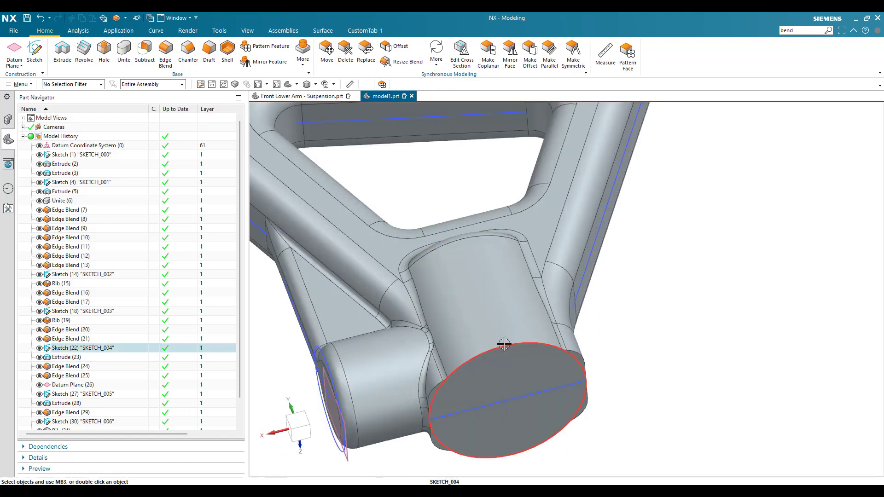
scroll(506, 340, "down", 3)
scroll(135, 374, "down", 2)
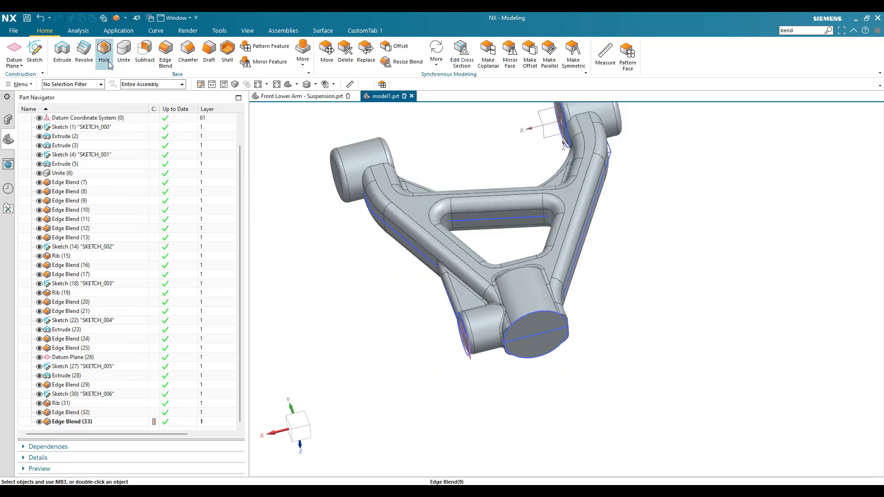
key("b")
scroll(488, 305, "up", 5)
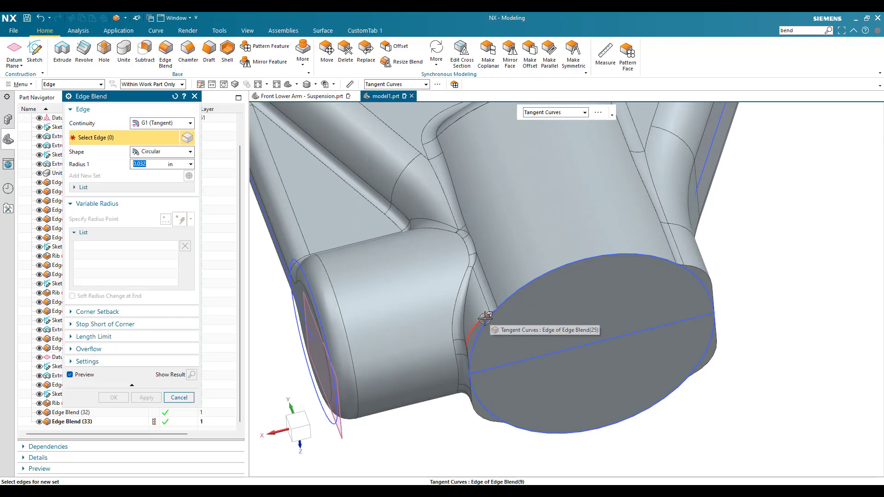
left_click(592, 358)
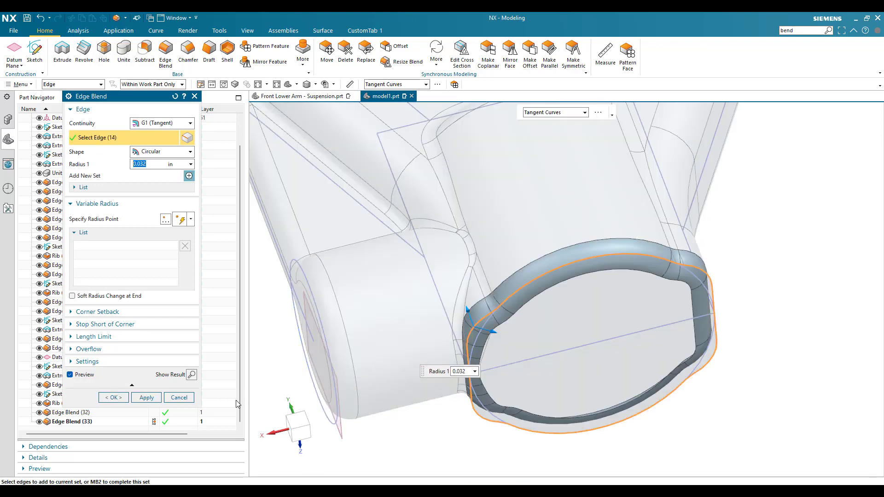
left_click(119, 398)
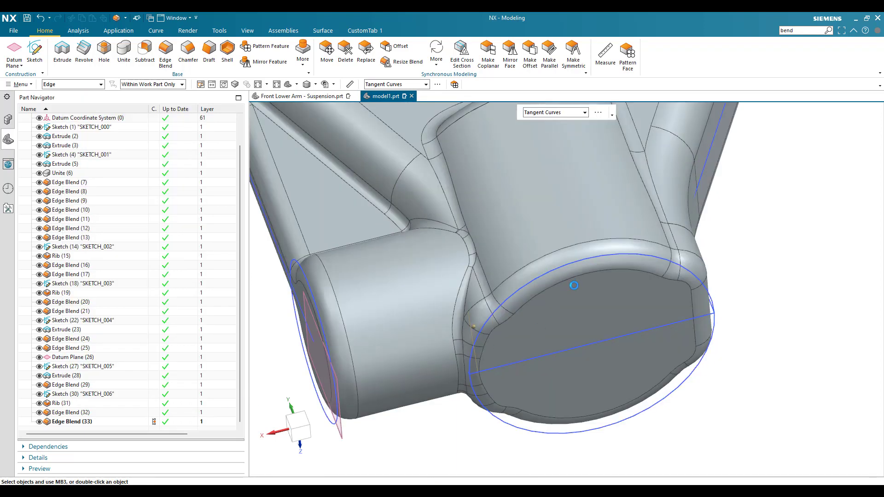
scroll(573, 285, "down", 2)
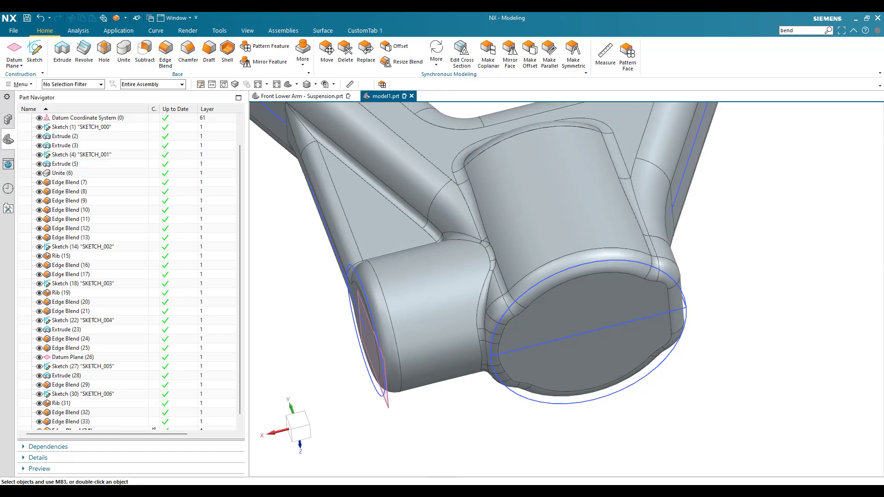
scroll(576, 322, "down", 4)
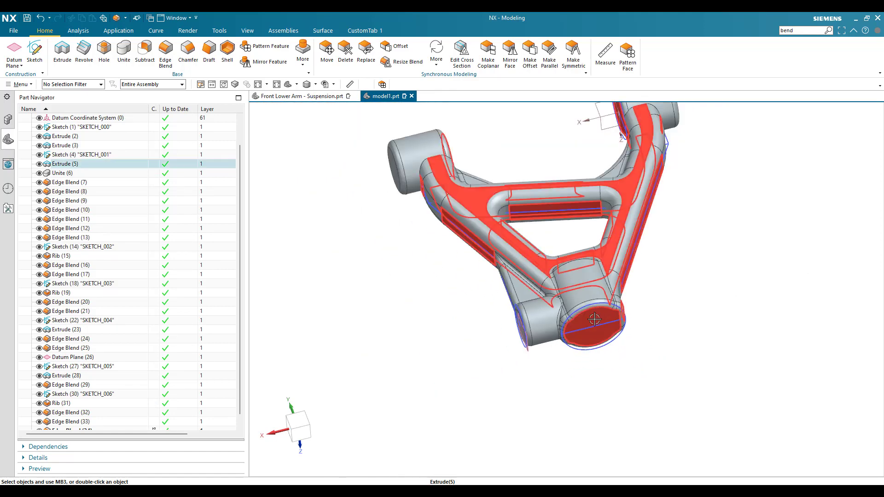
mouse_move(600, 320)
middle_mouse_down()
mouse_move(586, 338)
mouse_move(592, 328)
middle_mouse_up()
key("ctrl+f")
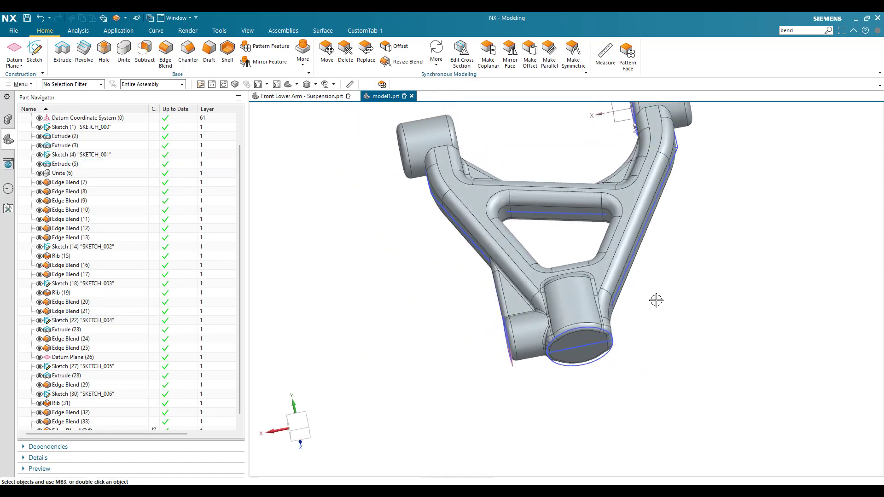
scroll(576, 280, "down", 3)
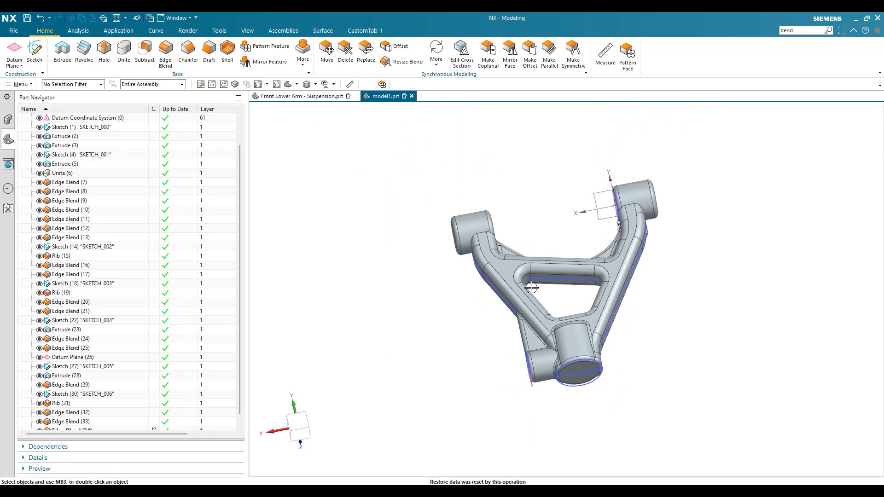
- Cut a simple hole 0.125 in in diameter and 2 in deep, centred on a pivot boss's end face, through both pivot bosses
middle_click_drag(547, 303, 795, 326)
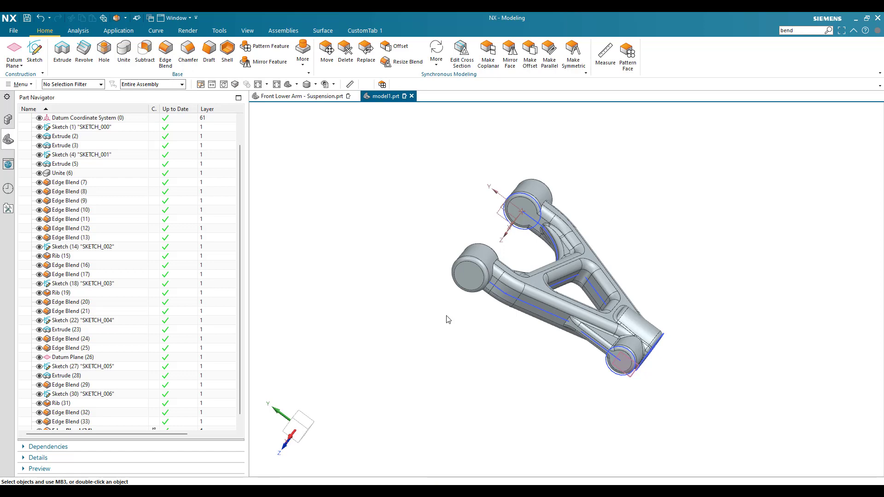
scroll(462, 290, "up", 6)
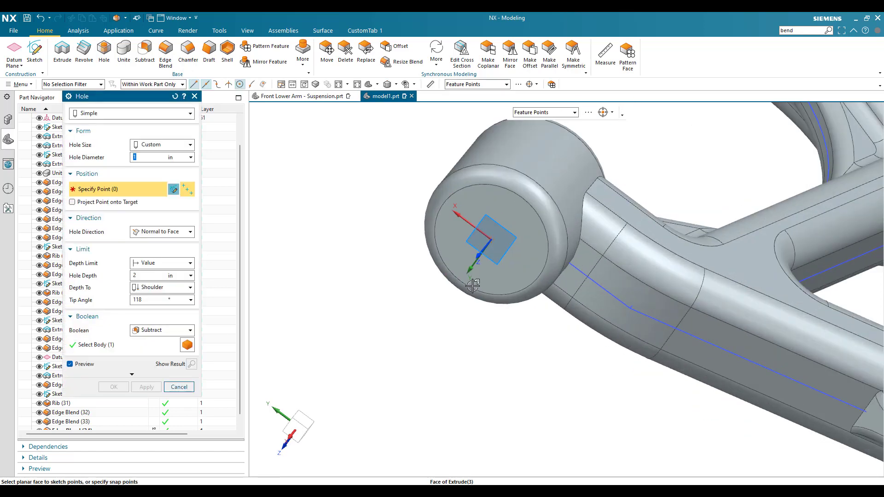
left_click(474, 290)
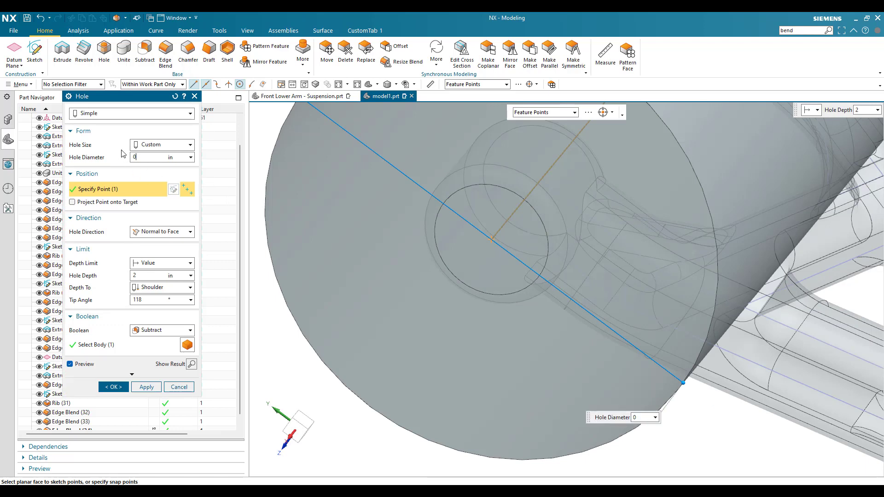
key("BackSpace")
key("Return")
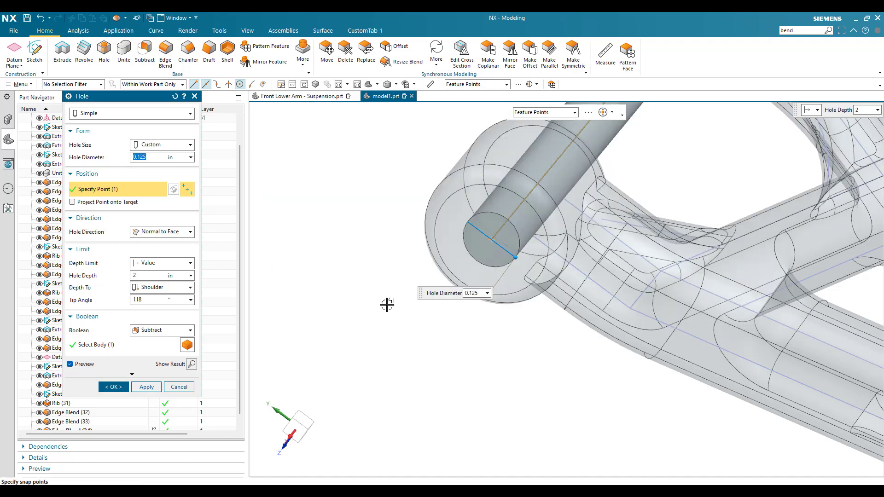
scroll(389, 303, "down", 4)
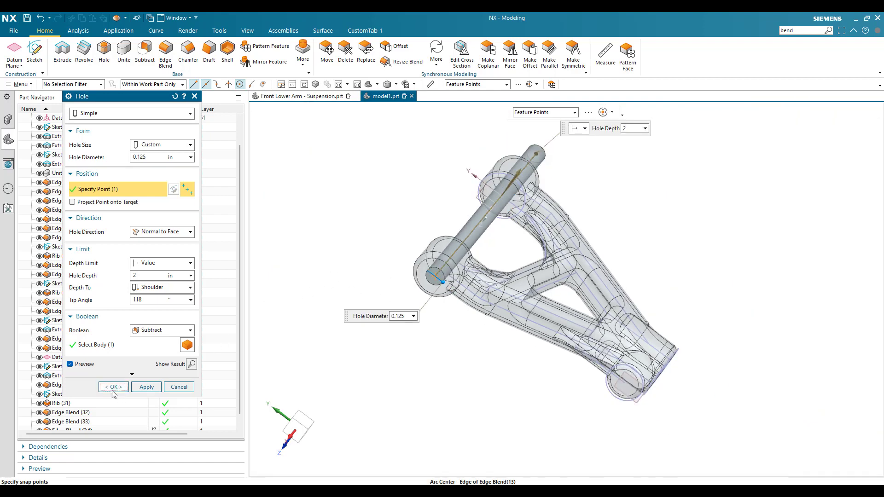
left_click(114, 388)
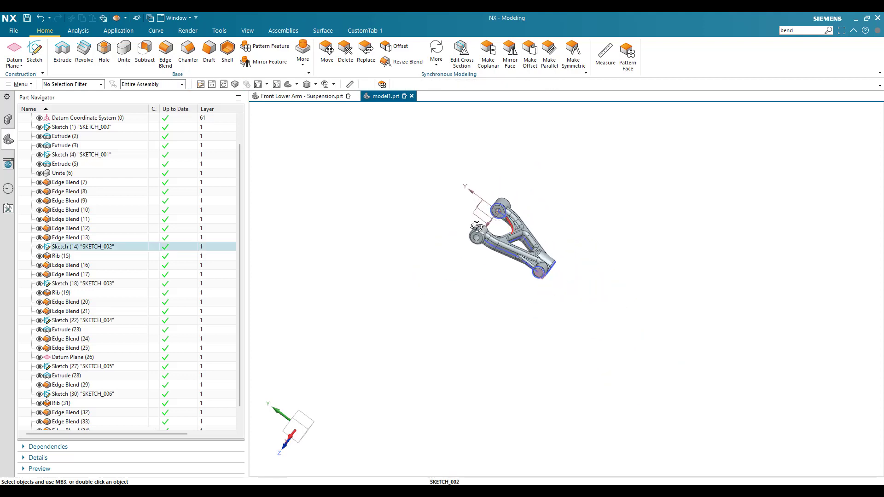
- Place a threaded hole at the centre of the stem boss's end face with Inch UNC size #8-32
scroll(475, 225, "up", 8)
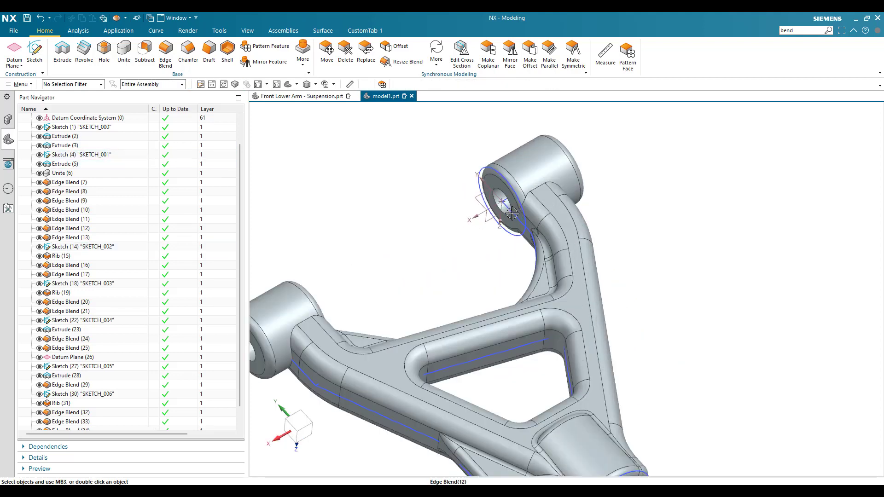
scroll(498, 209, "down", 6)
scroll(552, 180, "down", 3)
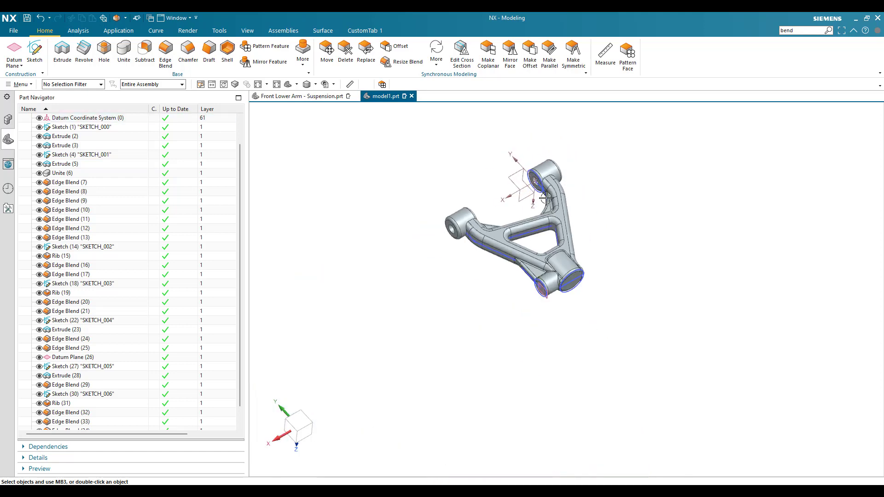
scroll(430, 361, "up", 5)
scroll(422, 345, "down", 4)
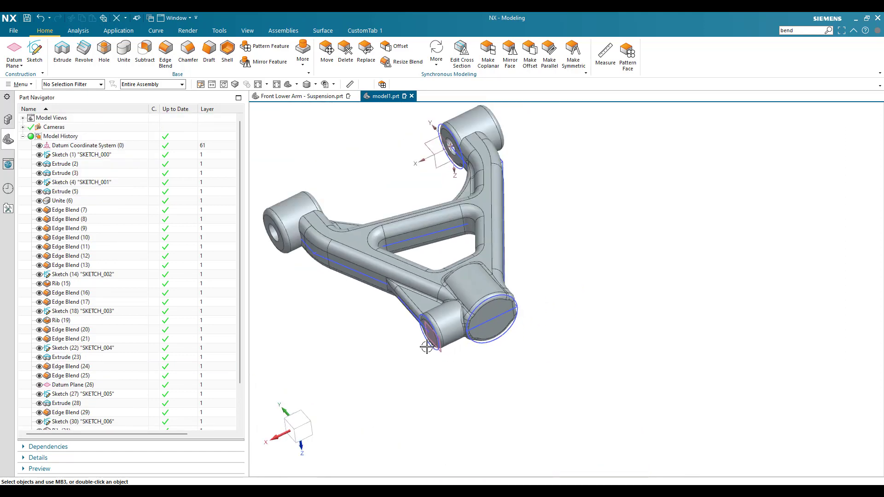
scroll(427, 346, "up", 4)
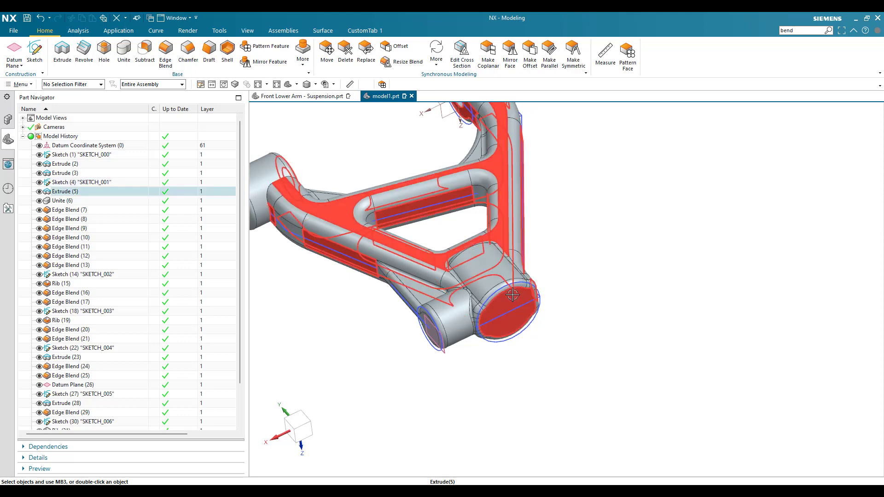
scroll(516, 277, "up", 1)
left_click(104, 51)
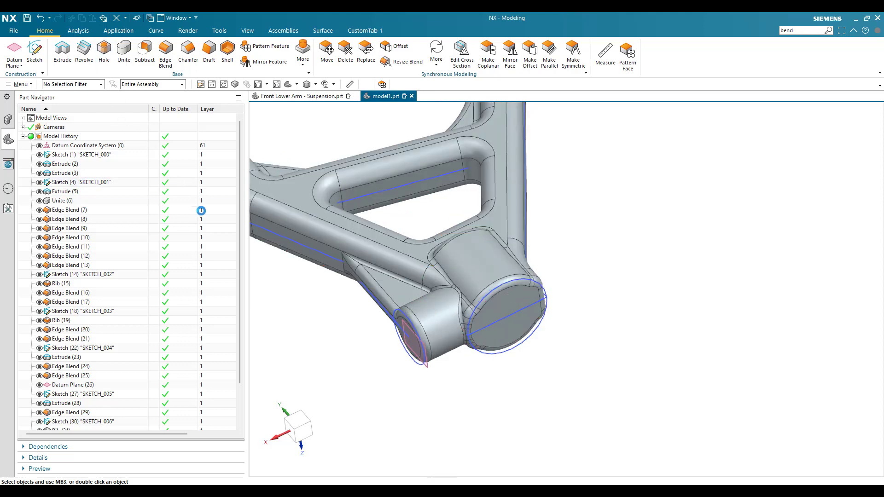
scroll(341, 325, "up", 2)
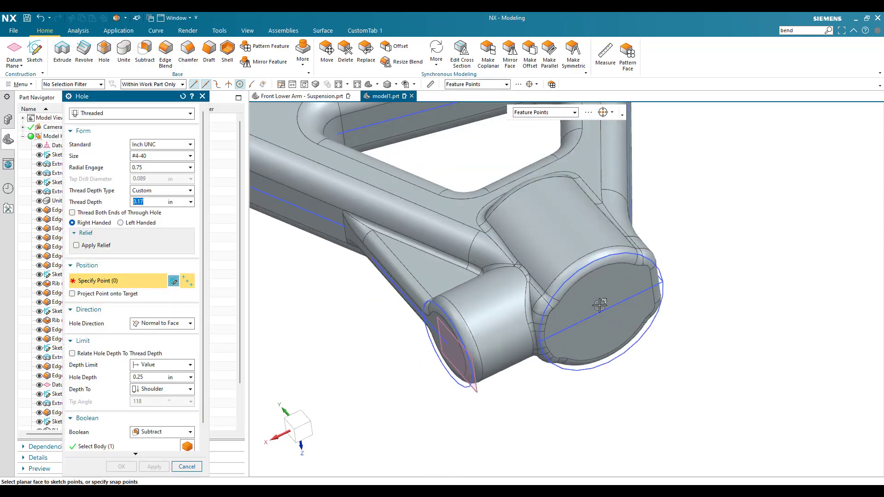
left_click(593, 272)
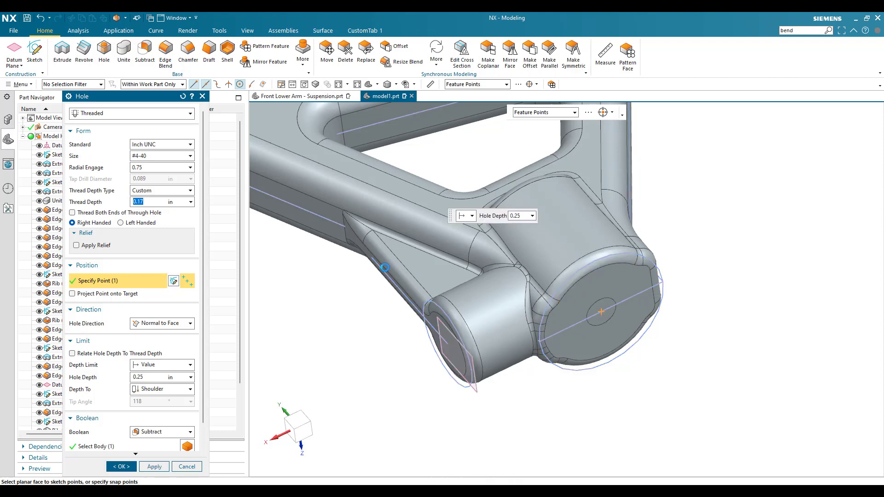
left_click(159, 157)
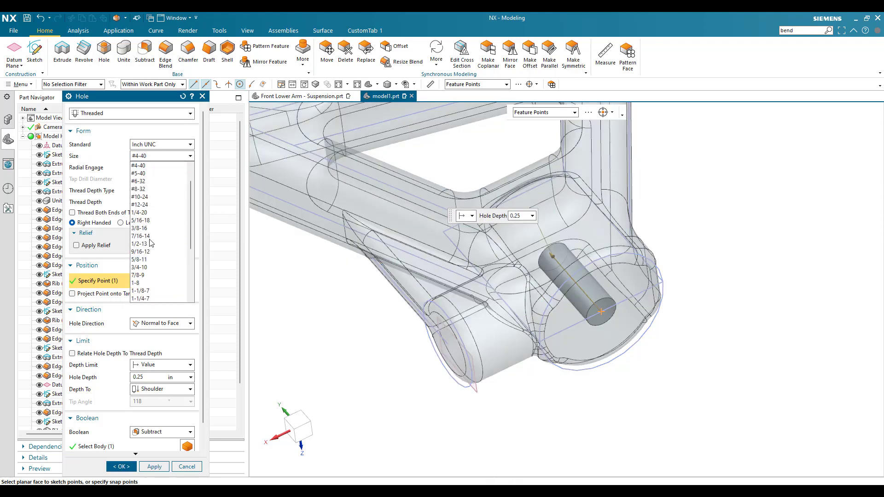
left_click(143, 189)
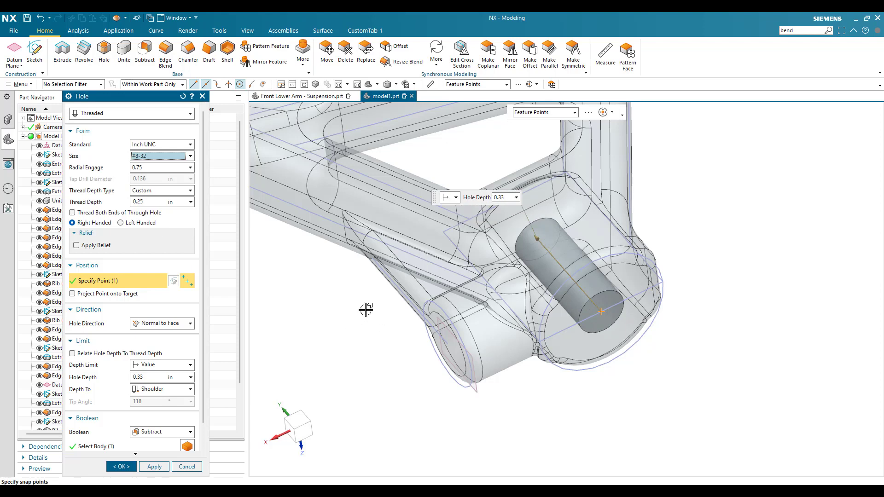
- Set the stem boss's threaded hole depth to 0.25 in and create the hole
scroll(414, 304, "down", 2)
scroll(418, 308, "up", 2)
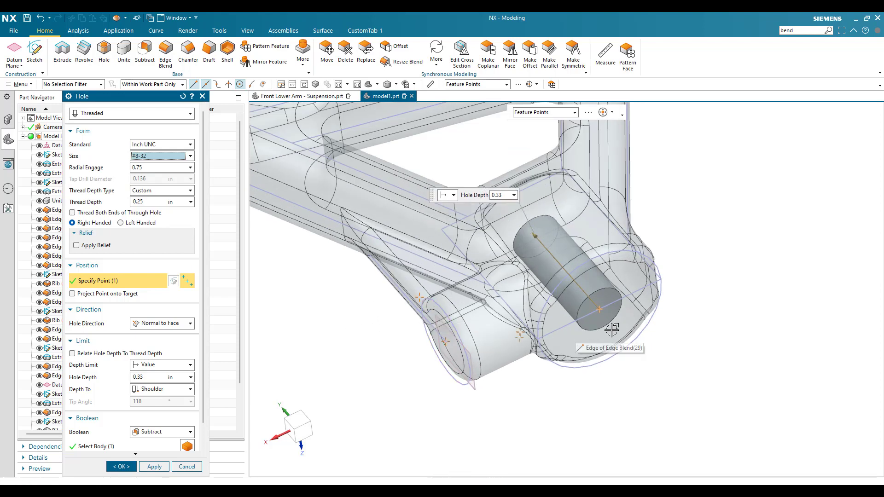
left_click(138, 378)
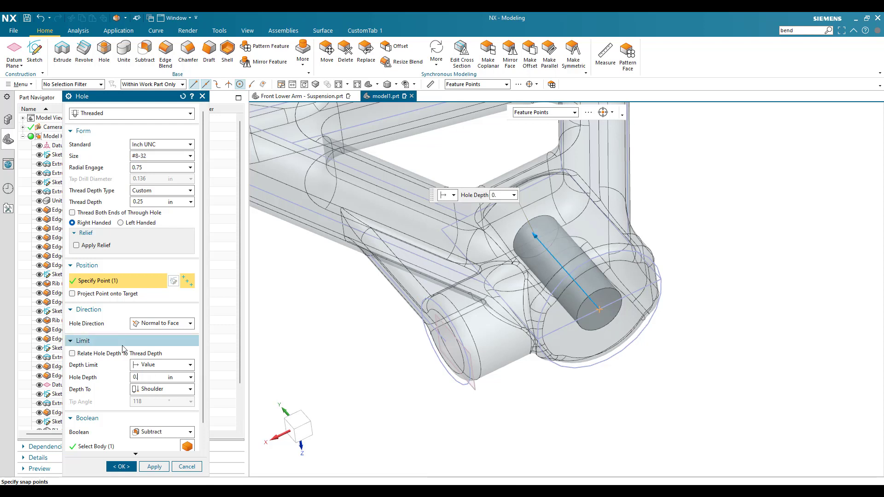
key("Return")
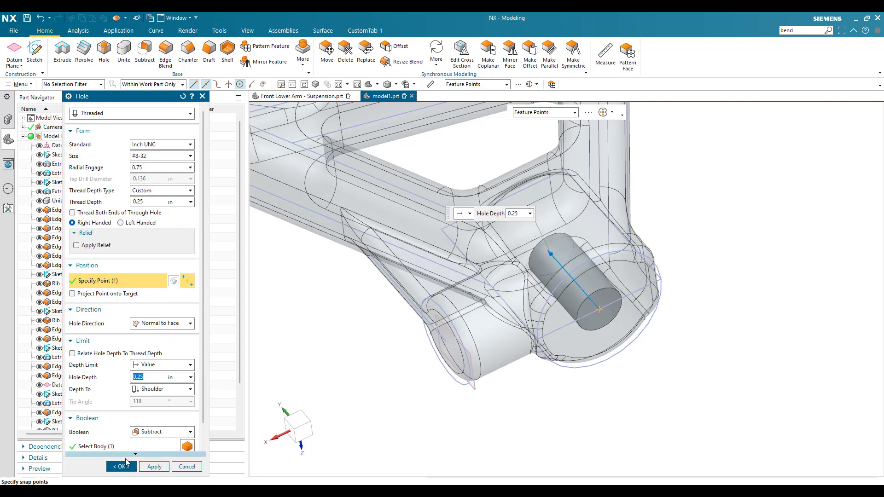
left_click(146, 470)
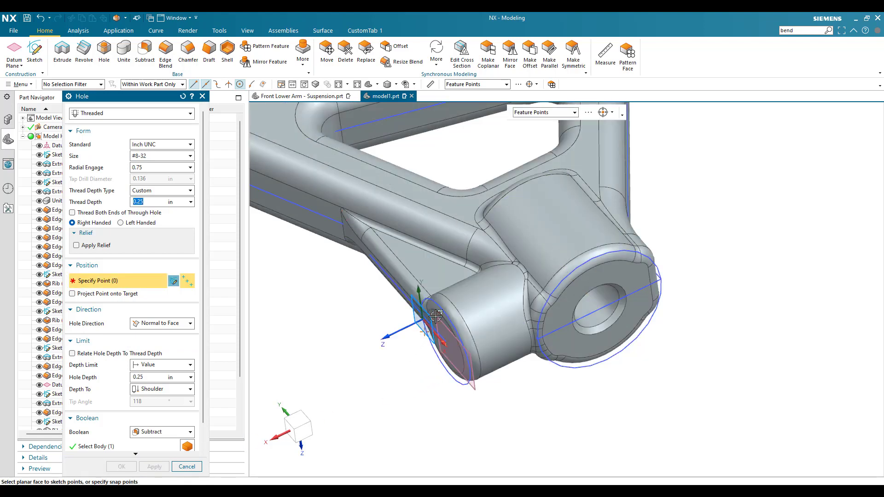
- Create a #4-40 Inch UNC threaded hole 0.2 in deep at the centre of the side boss's end face
left_click(417, 364)
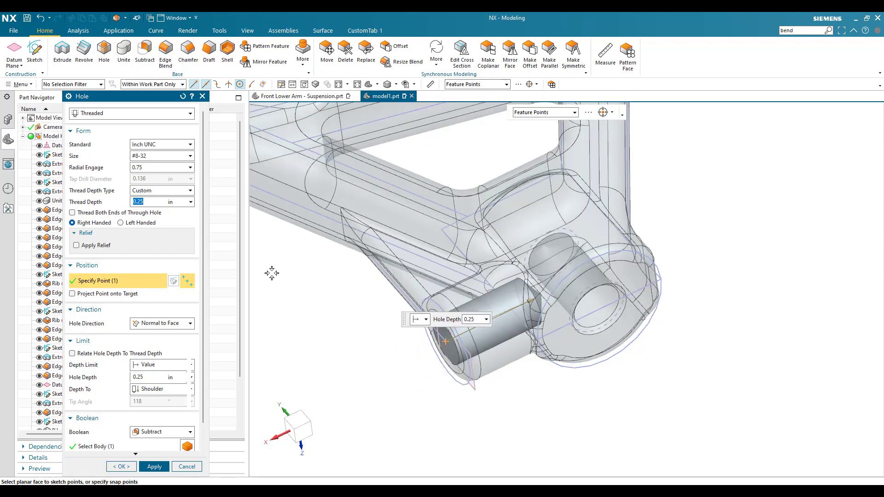
left_click(158, 156)
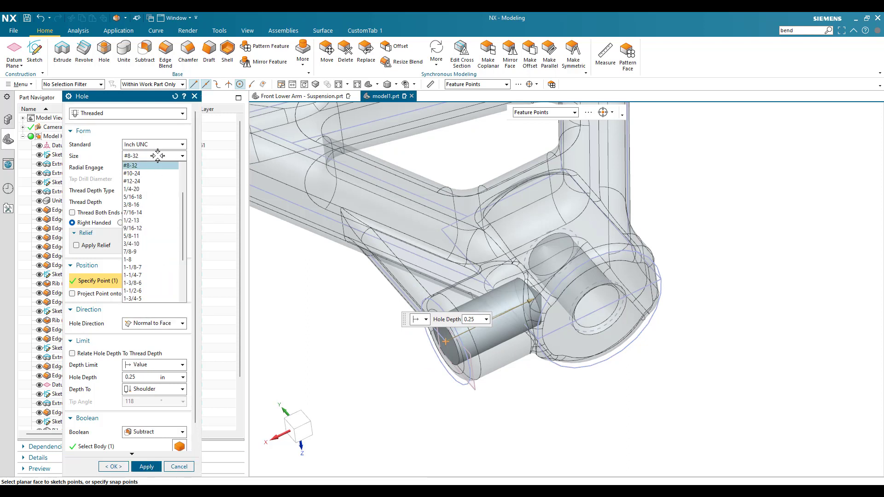
scroll(145, 199, "up", 2)
left_click(143, 189)
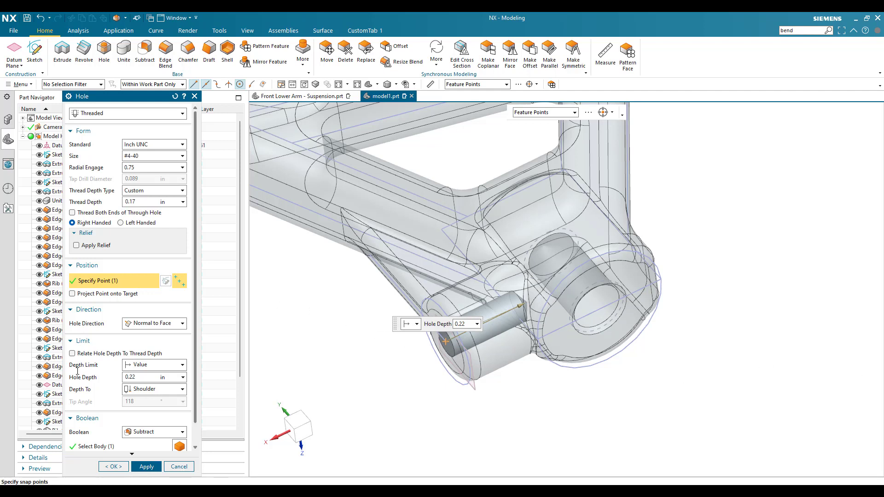
type("0.2")
key("Return")
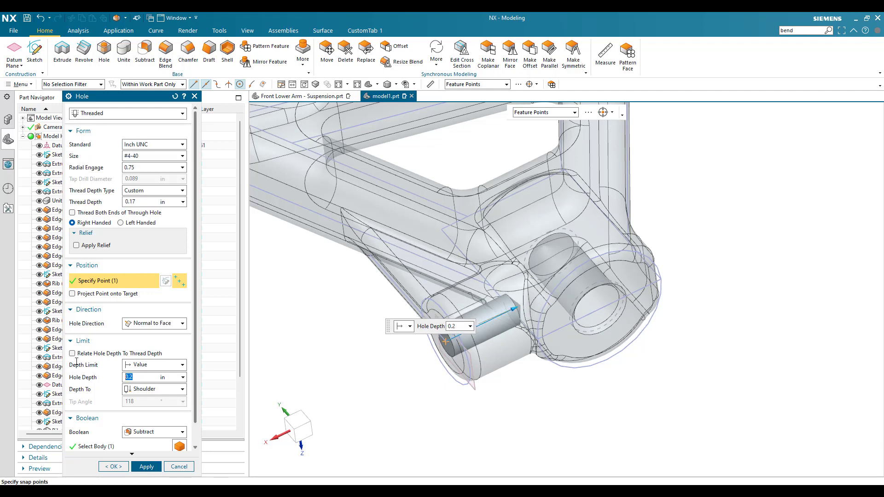
left_click(115, 467)
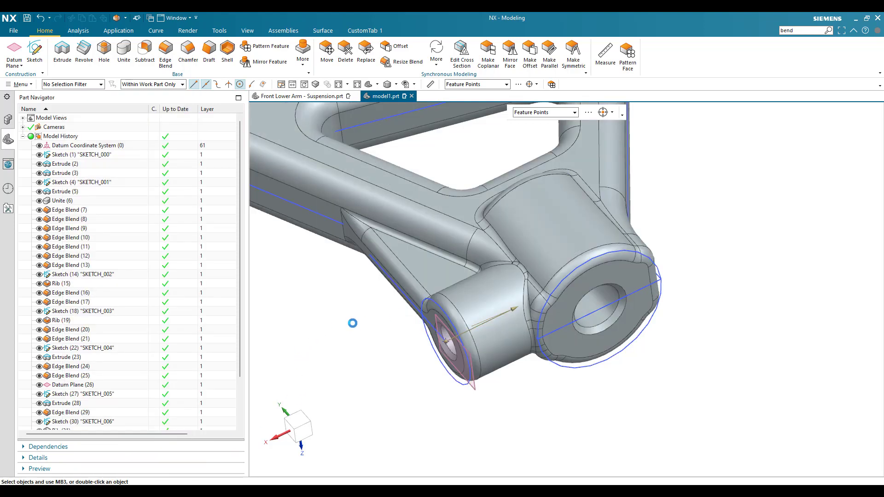
scroll(489, 351, "down", 4)
middle_click_drag(486, 345, 495, 354)
scroll(496, 354, "up", 2)
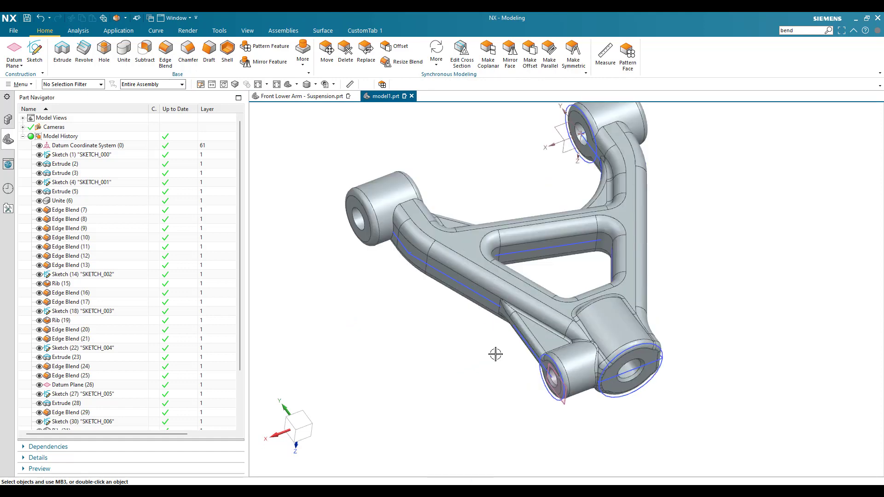
scroll(407, 318, "down", 2)
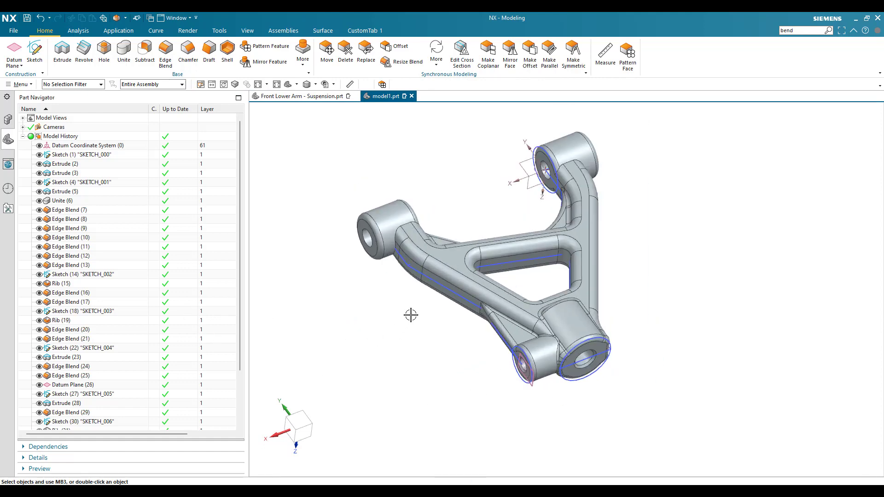